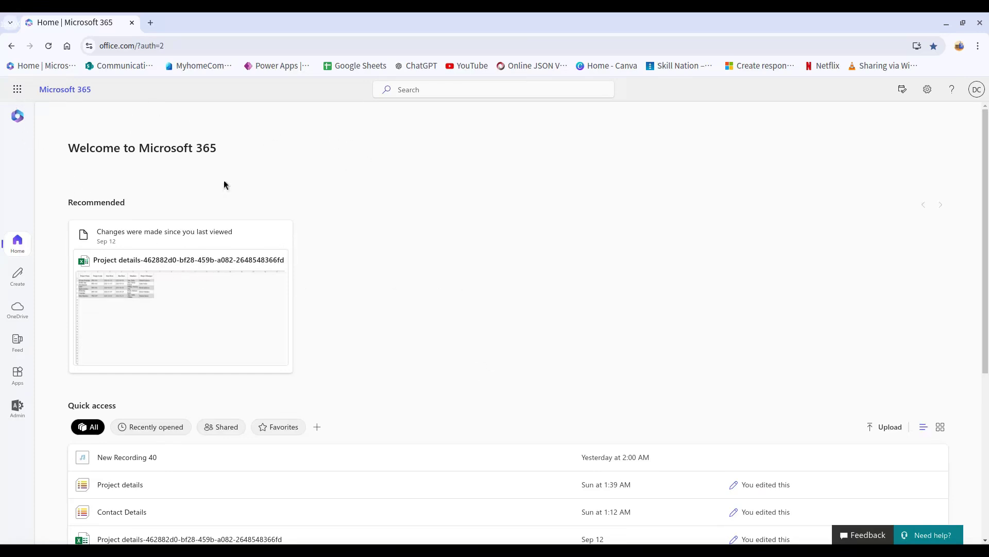
Open Power Automate from the Microsoft 365 home page.
{"action": "left_click", "coordinate": [146, 42]}
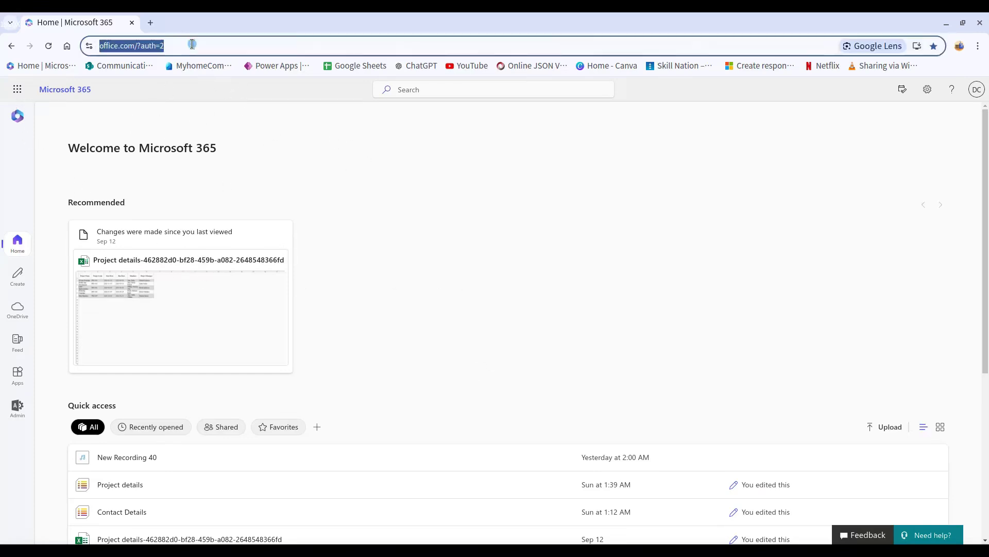
{"action": "left_click", "coordinate": [209, 122]}
{"action": "left_click", "coordinate": [17, 89]}
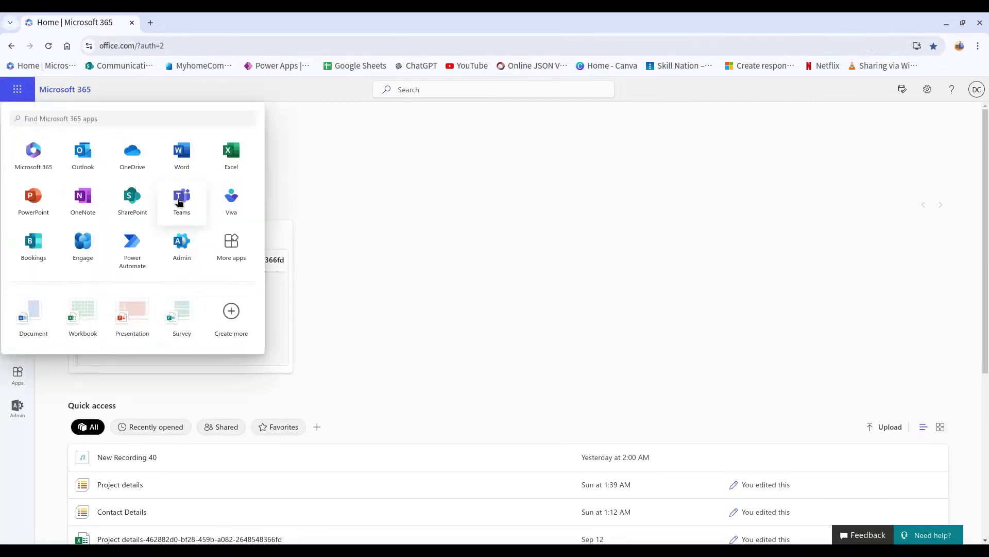
{"action": "left_click", "coordinate": [138, 256]}
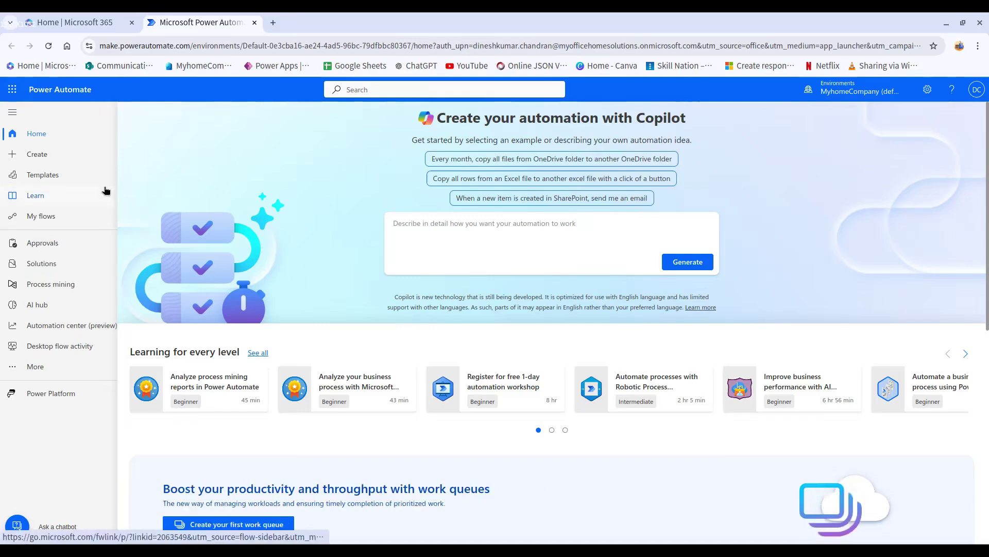
Examine the flow creation options, the Top picks and shared templates, the Learn documentation and the list of existing flows.
{"action": "left_click", "coordinate": [44, 153]}
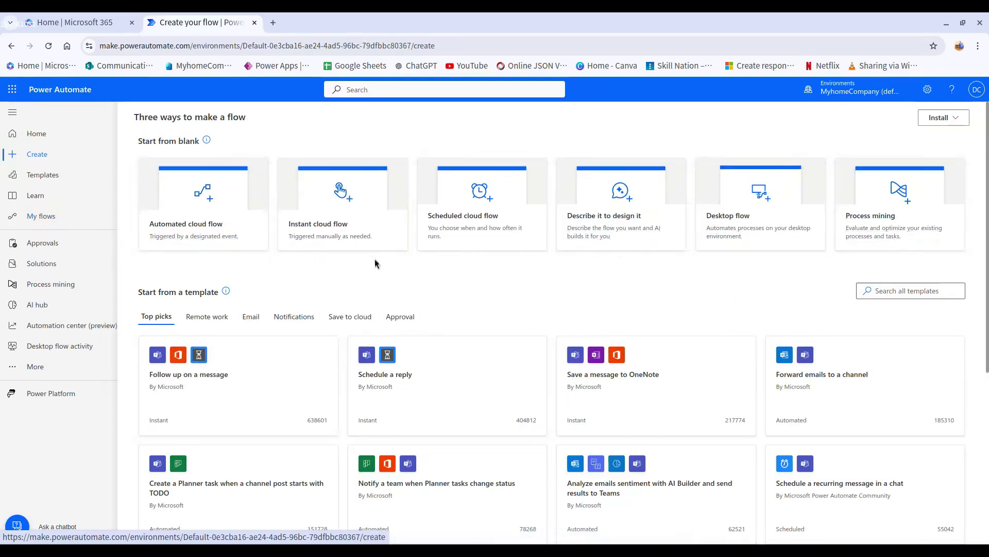
{"action": "left_click", "coordinate": [56, 178]}
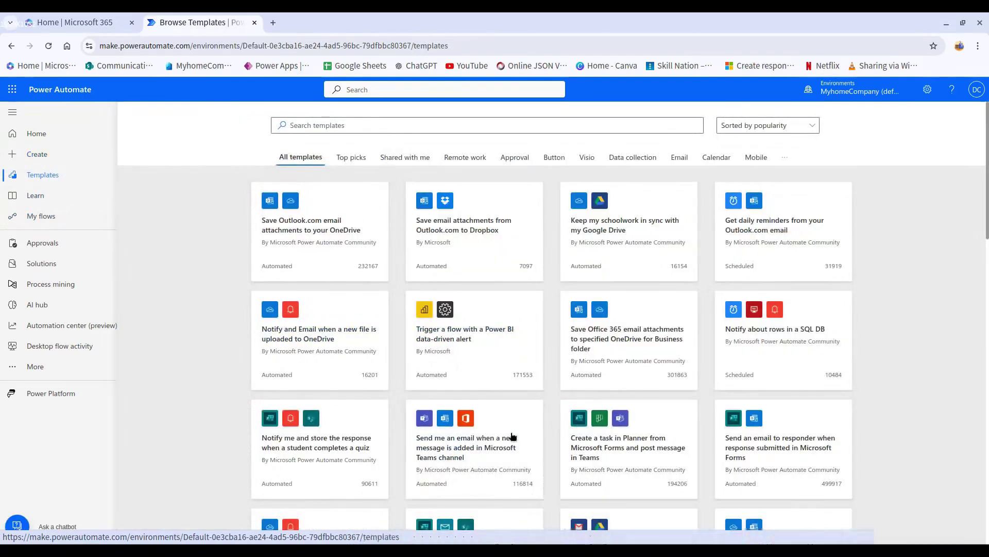
{"action": "left_click", "coordinate": [344, 156]}
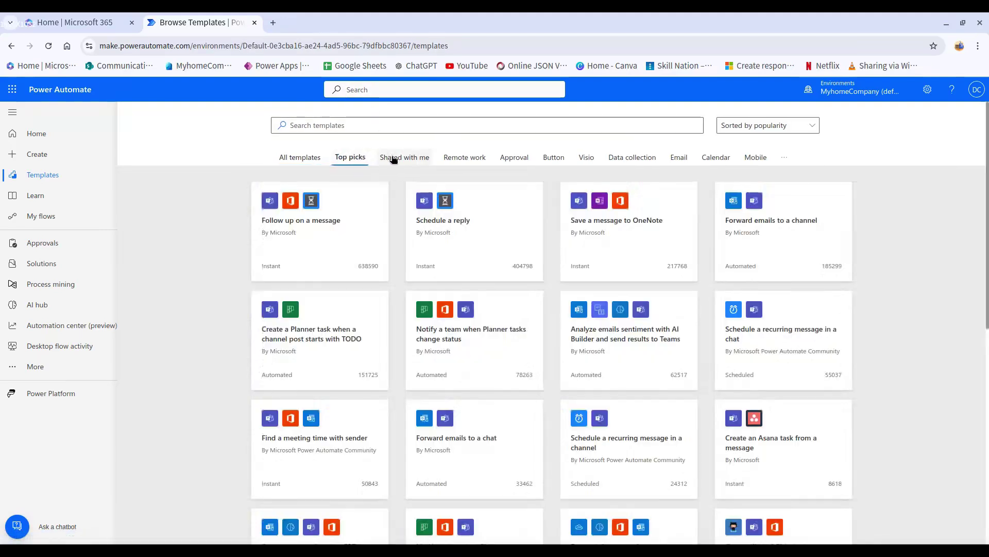
{"action": "left_click", "coordinate": [405, 157]}
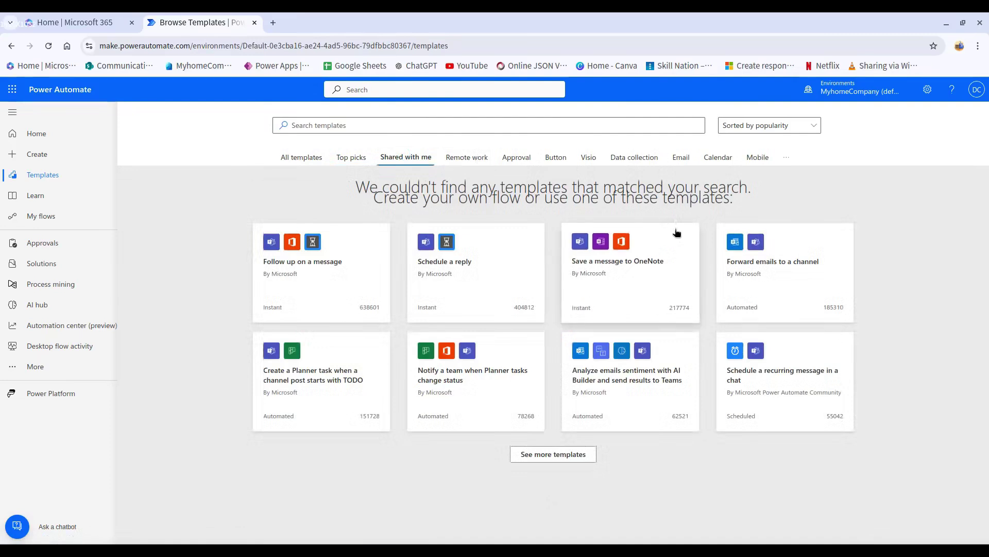
{"action": "left_click", "coordinate": [61, 199]}
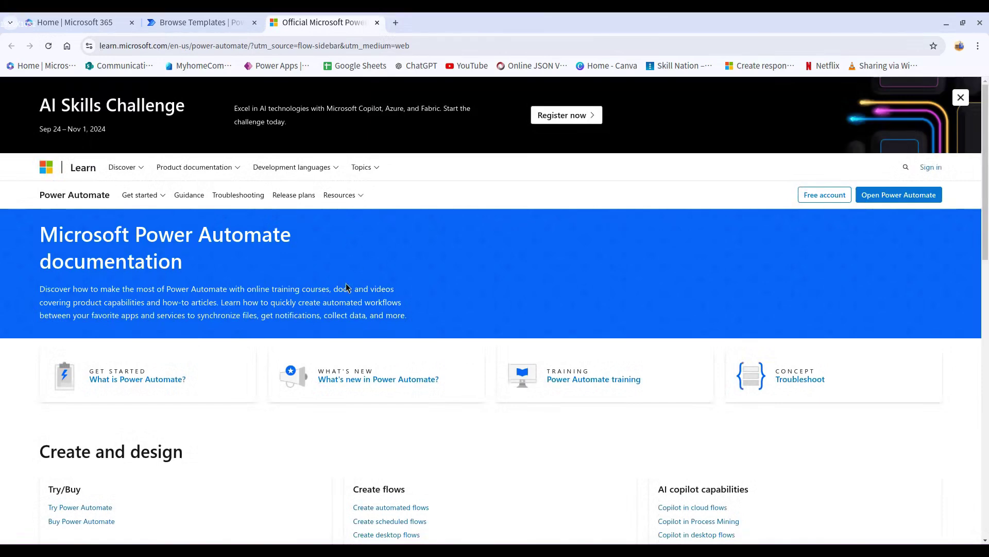
{"action": "left_click", "coordinate": [377, 22]}
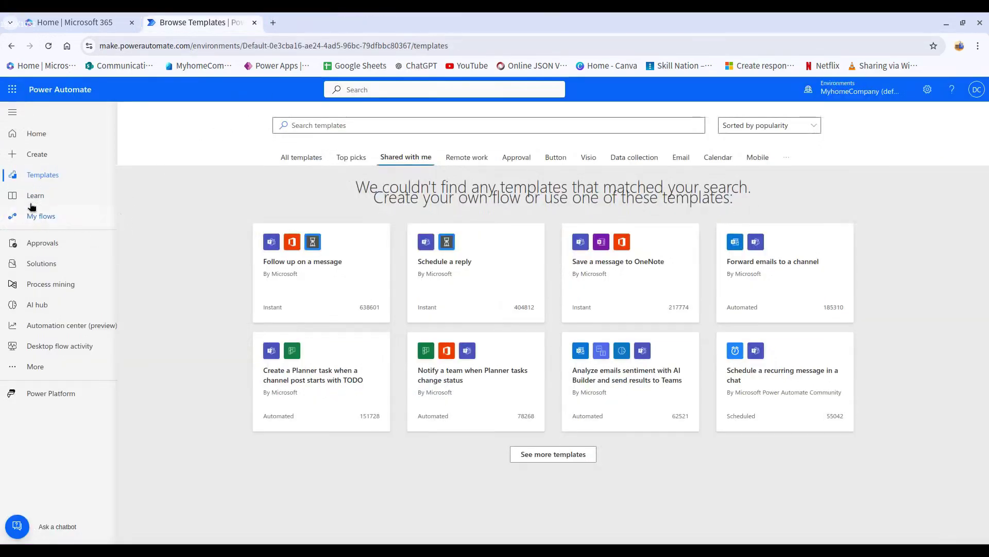
{"action": "left_click", "coordinate": [44, 217]}
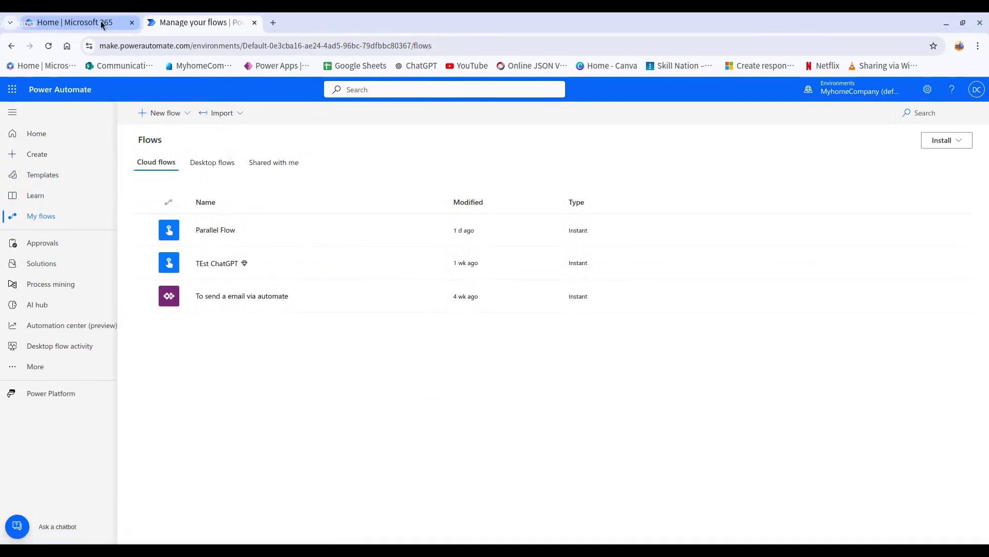
Start an automated cloud flow from blank and choose SharePoint's "When an item is created" as its trigger.
{"action": "left_click", "coordinate": [35, 154]}
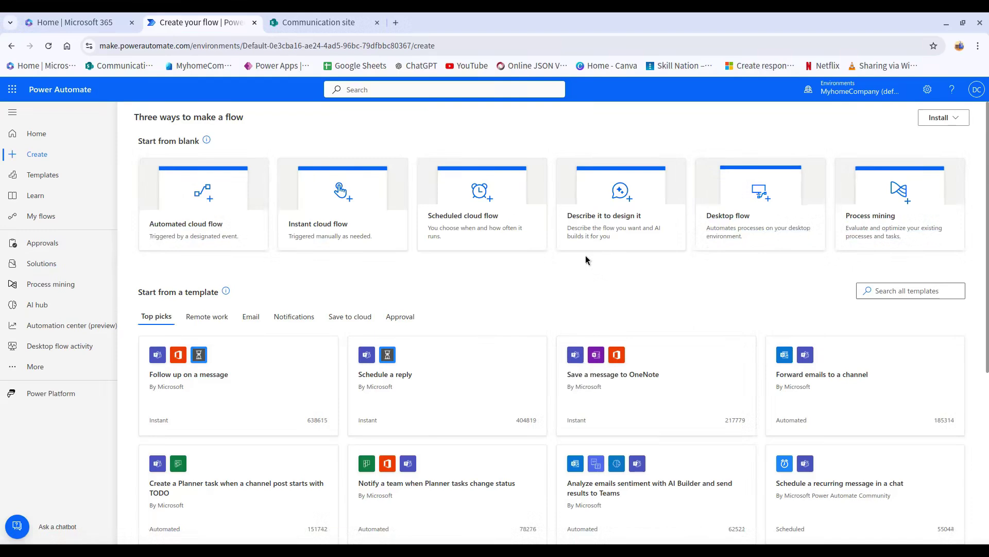
{"action": "left_click", "coordinate": [194, 216]}
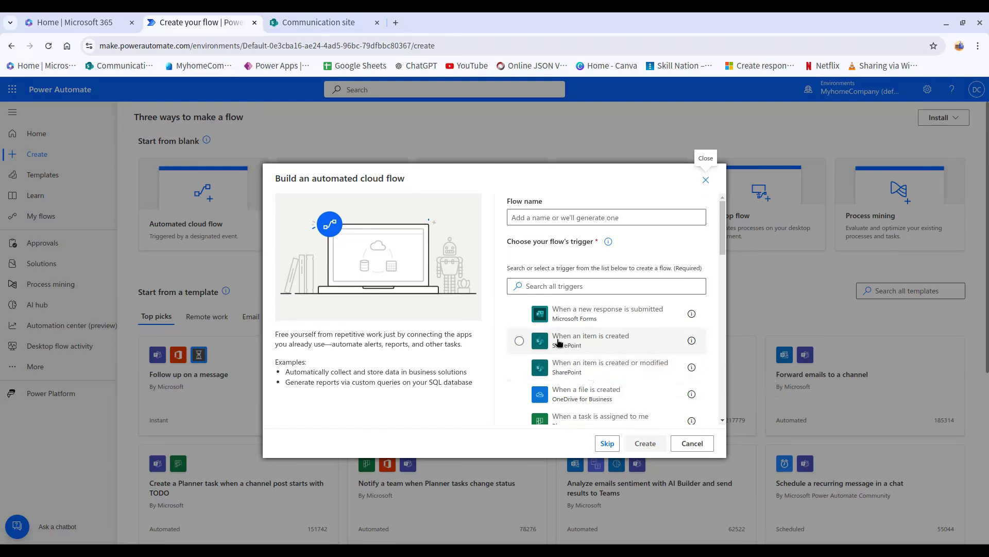
{"action": "left_click", "coordinate": [518, 341]}
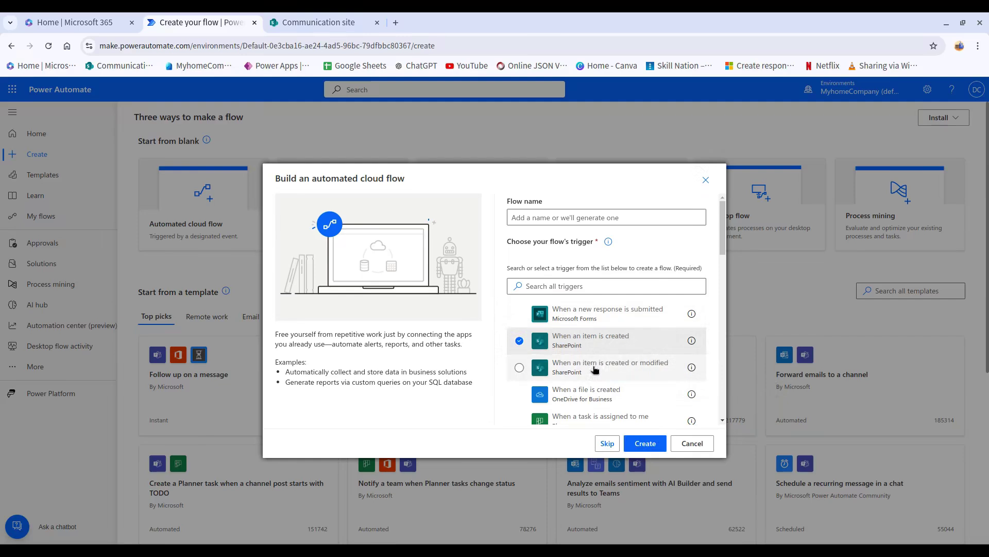
{"action": "scroll", "coordinate": [618, 372], "scroll_direction": "down", "scroll_amount": 5}
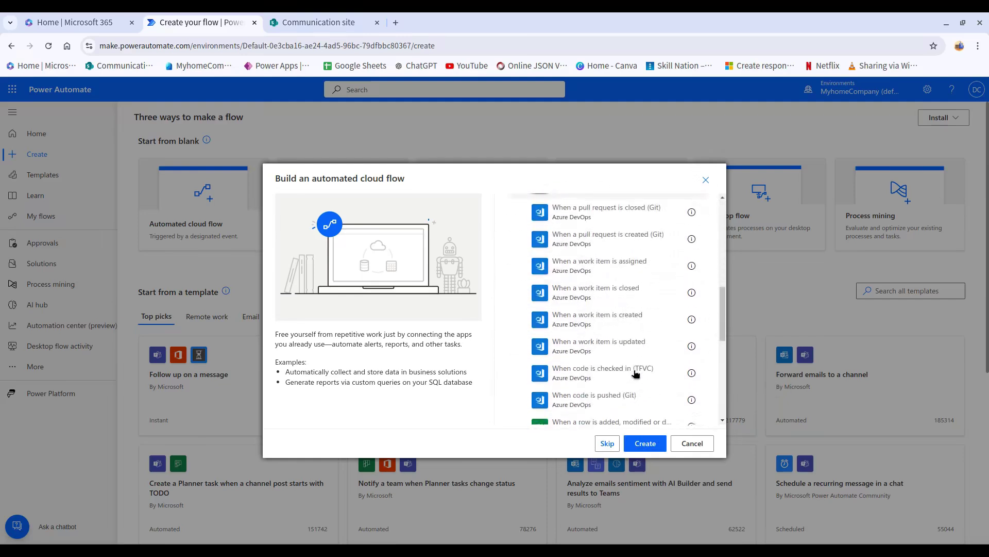
{"action": "scroll", "coordinate": [635, 373], "scroll_direction": "up", "scroll_amount": 5}
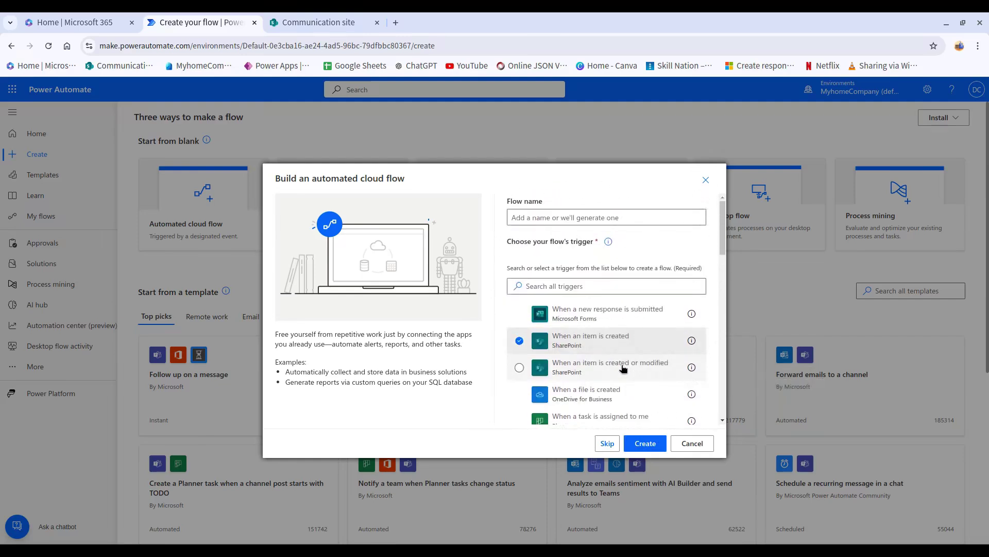
Name the flow SharePointTrigger and create it.
{"action": "left_click", "coordinate": [557, 217]}
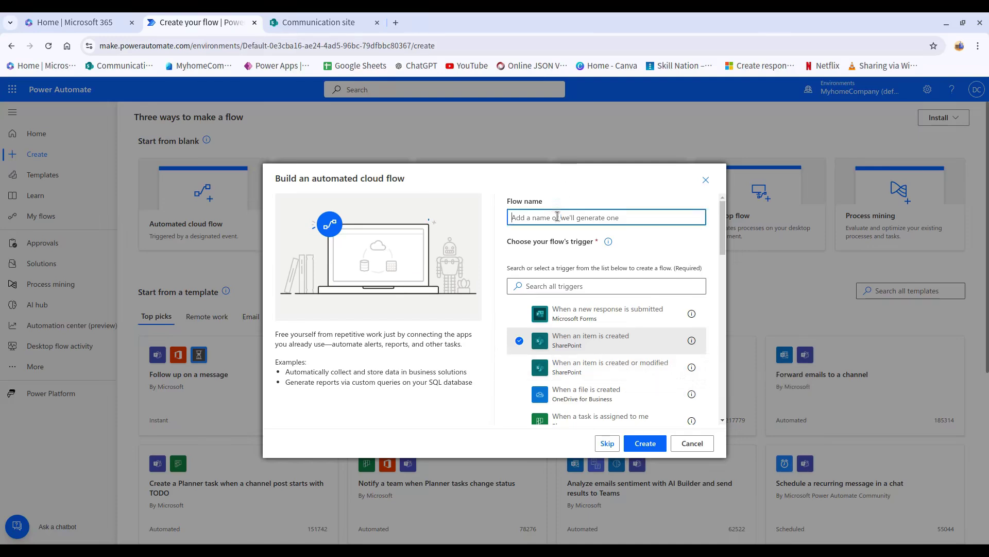
{"action": "type", "text": "Sah=="}
{"action": "key", "text": "BackSpace"}
{"action": "key", "text": "BackSpace"}
{"action": "key", "text": "BackSpace"}
{"action": "key", "text": "BackSpace"}
{"action": "type", "text": "SharePointTrigger"}
{"action": "left_click", "coordinate": [646, 444]}
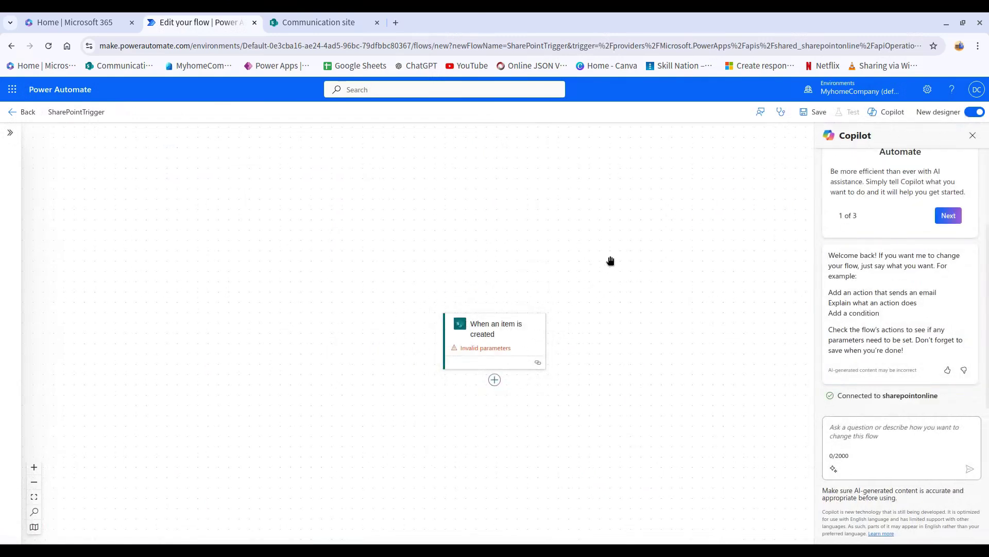
Switch the flow to the classic designer without saving and confirm leaving the page.
{"action": "left_click", "coordinate": [976, 111]}
{"action": "left_click", "coordinate": [485, 333]}
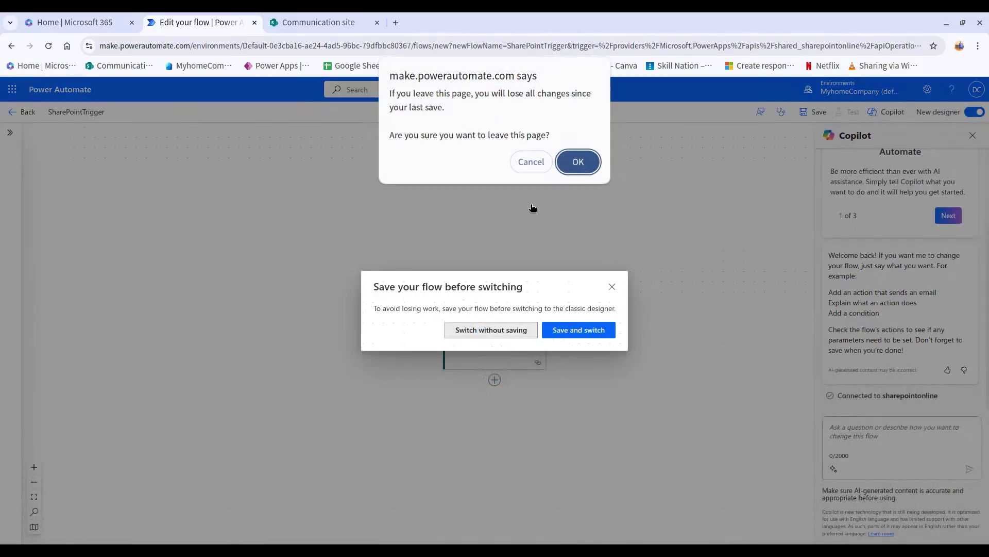
{"action": "left_click", "coordinate": [582, 162]}
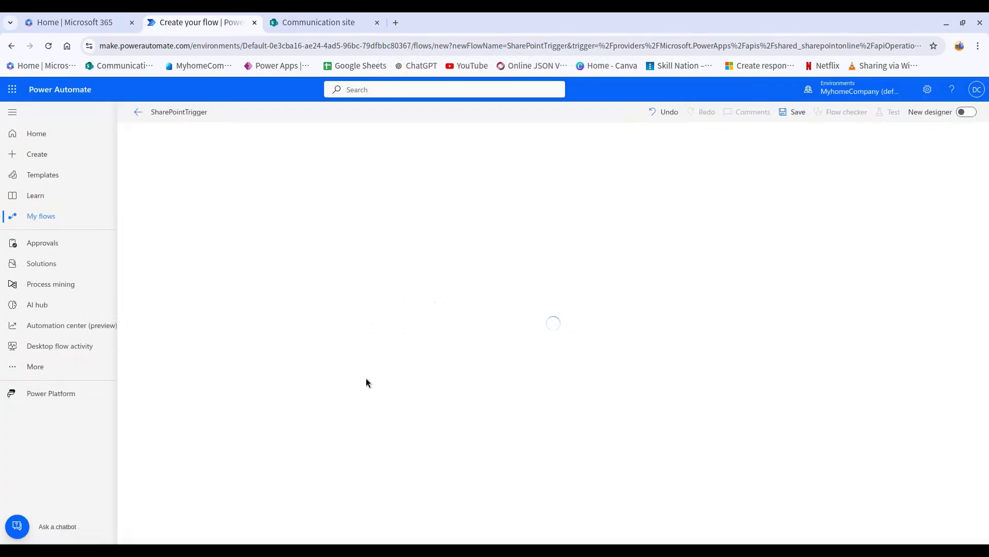
Set the "When an item is created" trigger's site address to Communication site and its list name to Project details.
{"action": "left_click", "coordinate": [687, 167]}
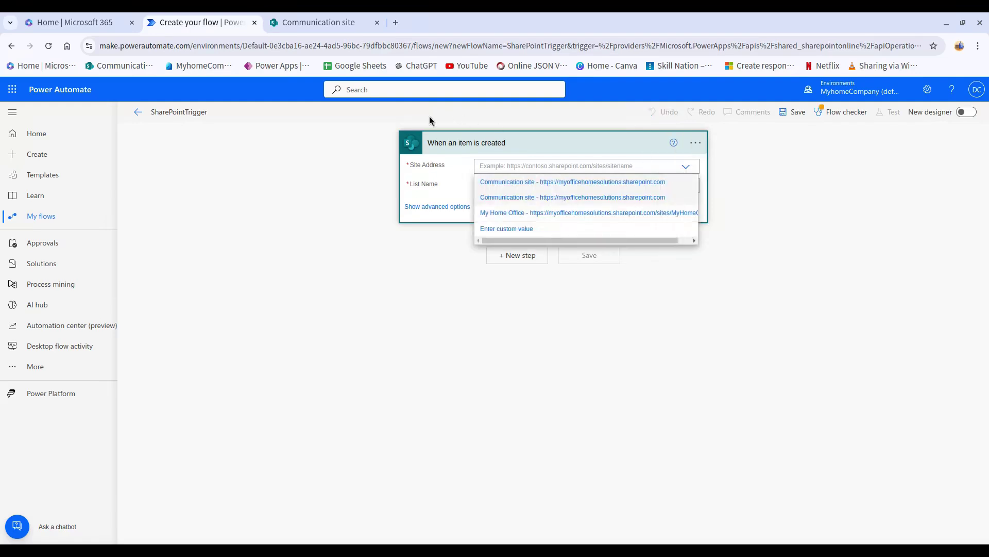
{"action": "left_click", "coordinate": [521, 182]}
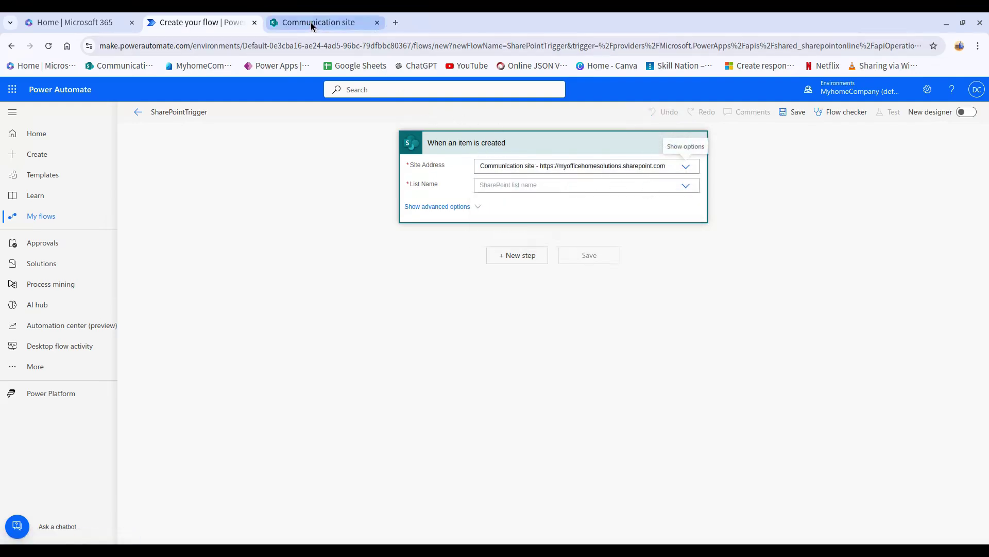
{"action": "left_click", "coordinate": [320, 22]}
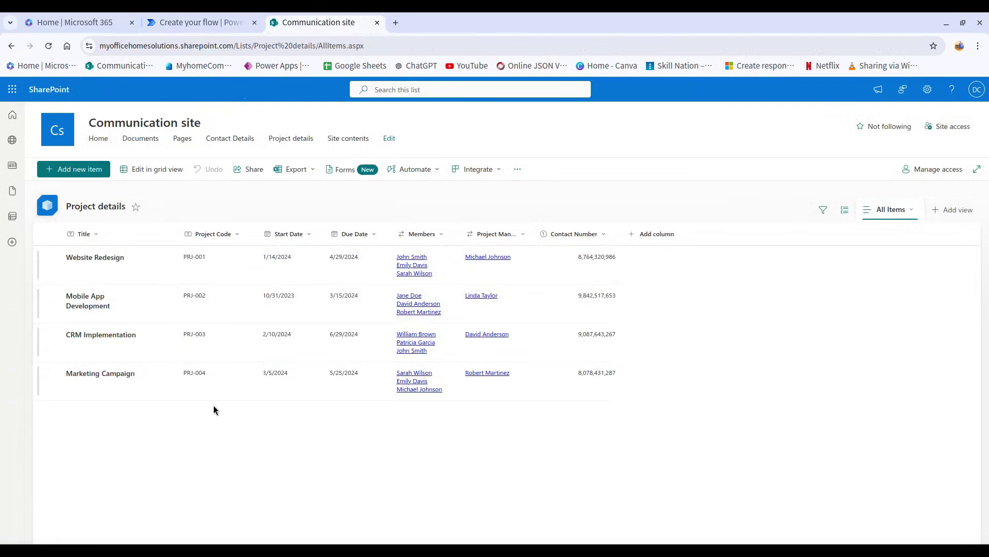
{"action": "left_click", "coordinate": [186, 29]}
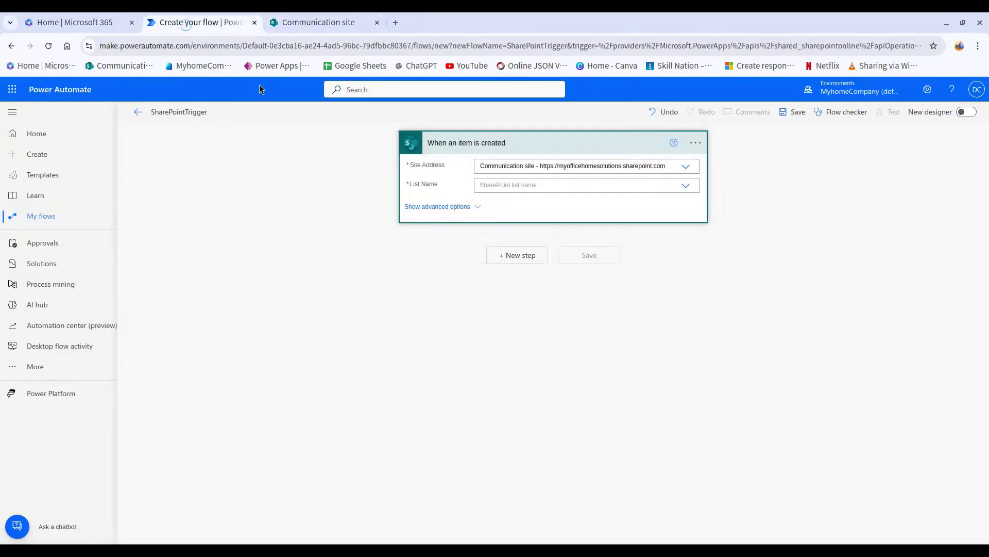
{"action": "left_click", "coordinate": [688, 185]}
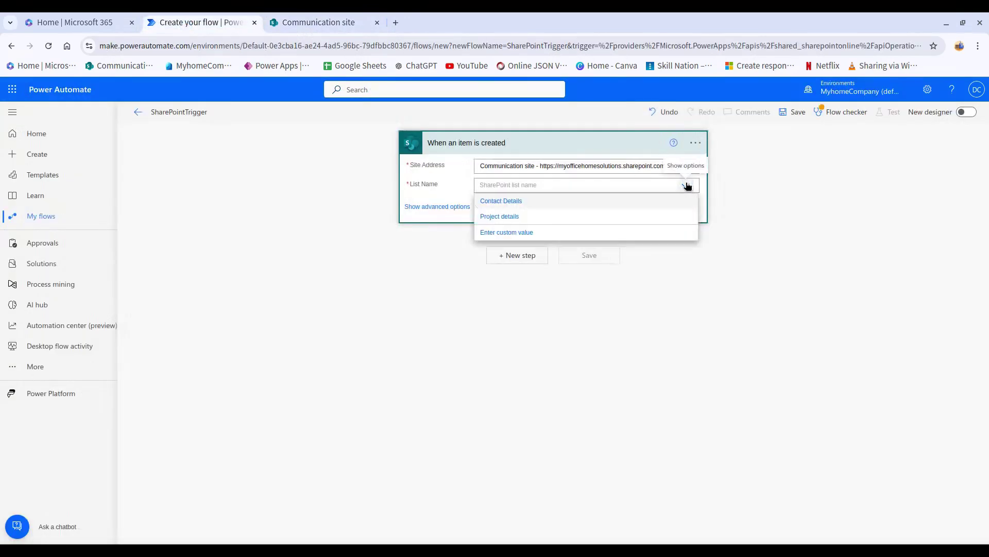
{"action": "left_click", "coordinate": [665, 221]}
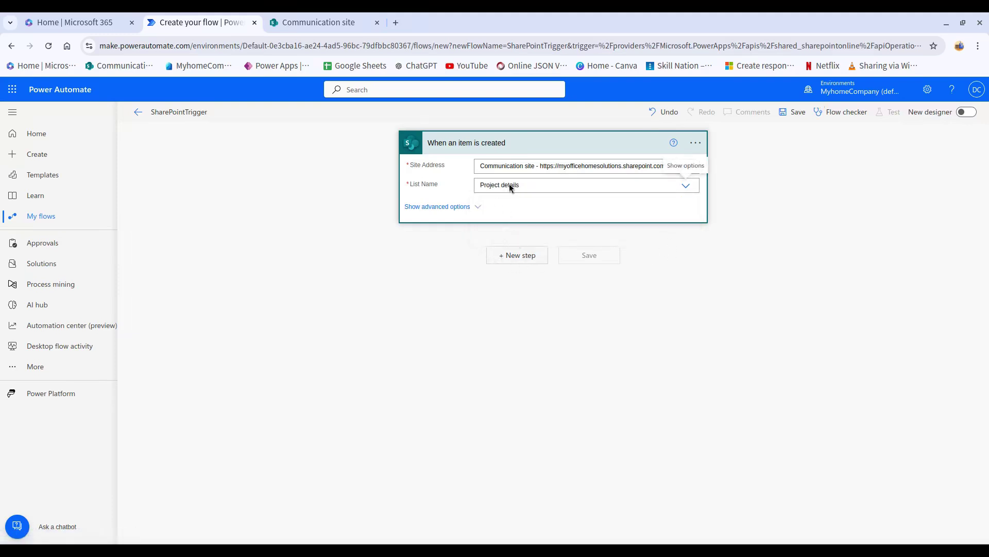
{"action": "left_click", "coordinate": [538, 145]}
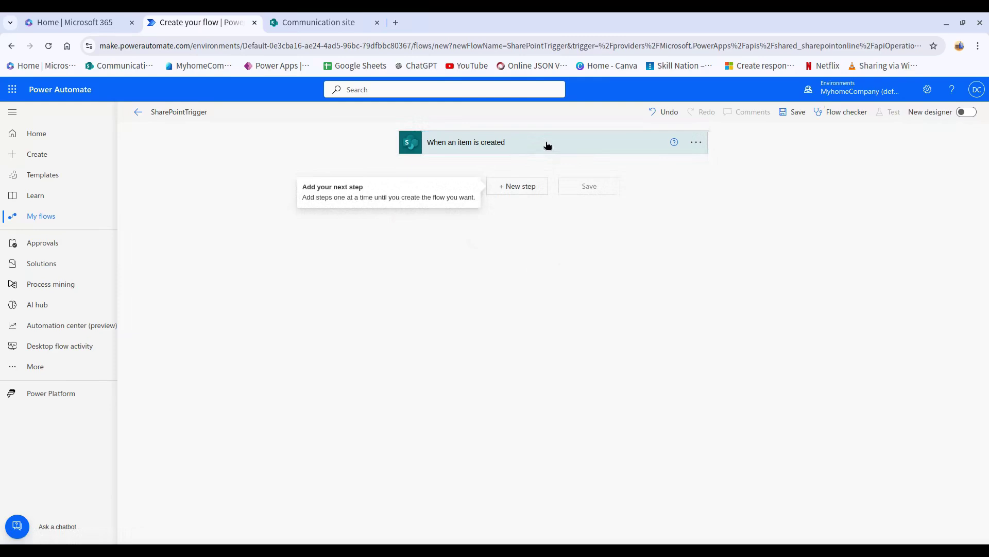
Add a Compose action as the step following the trigger.
{"action": "left_click", "coordinate": [526, 186]}
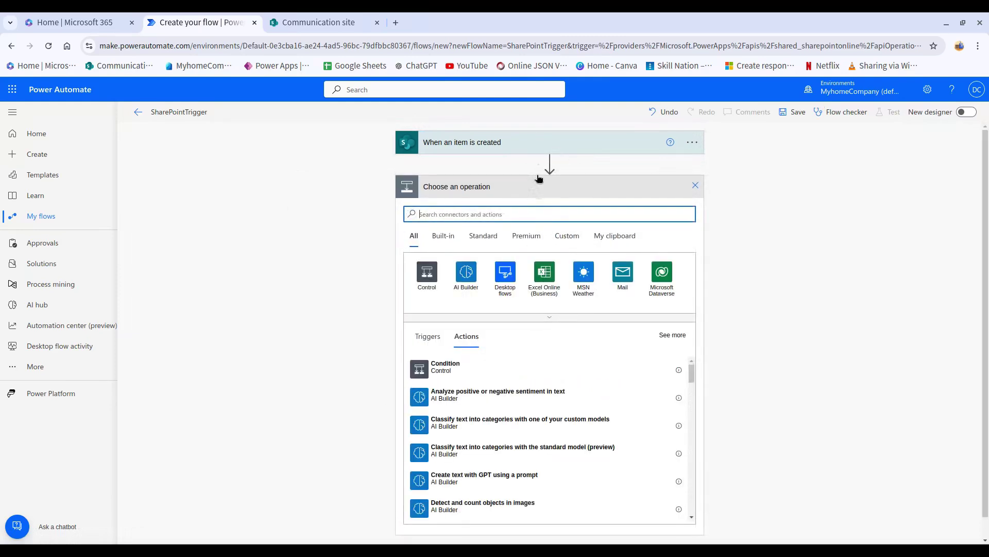
{"action": "type", "text": "co"}
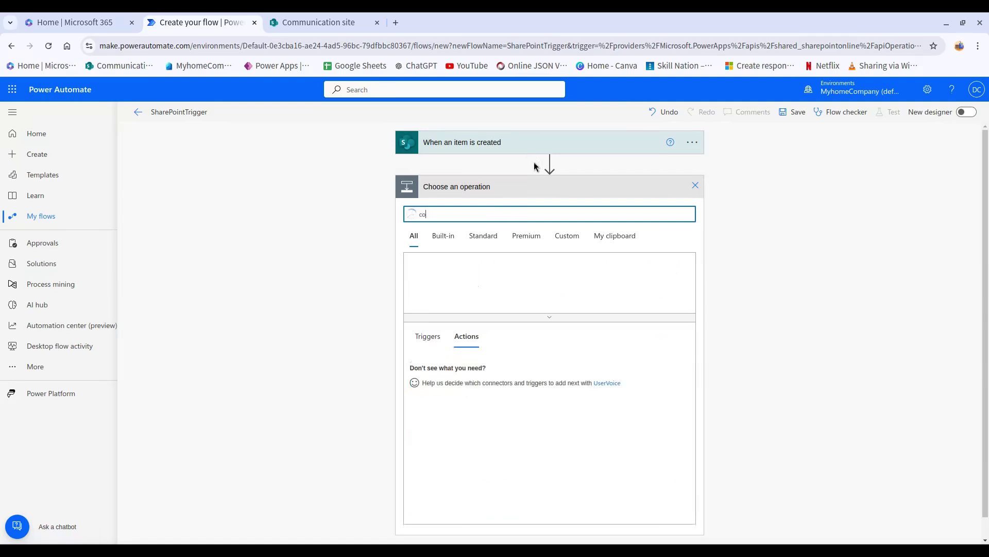
{"action": "type", "text": "mpose"}
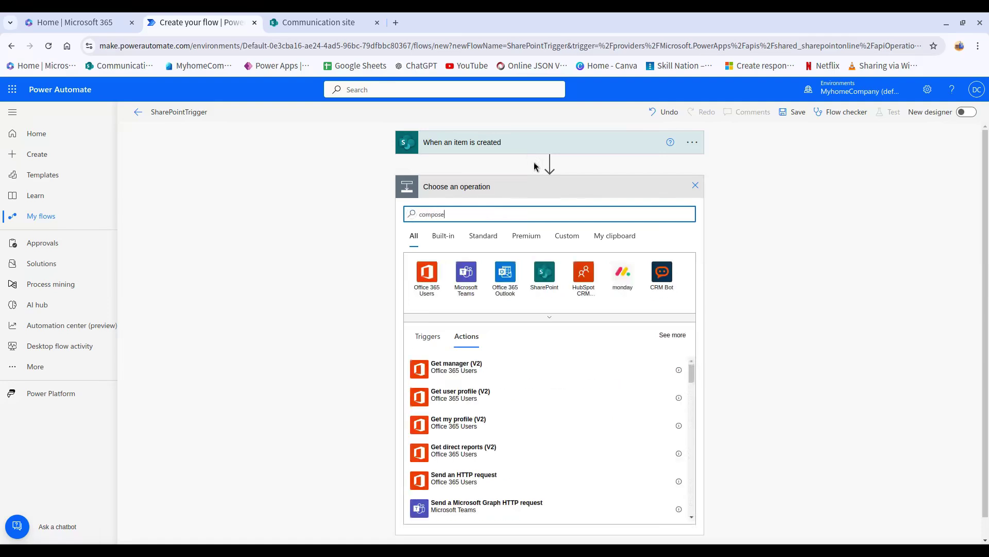
{"action": "left_click", "coordinate": [479, 367]}
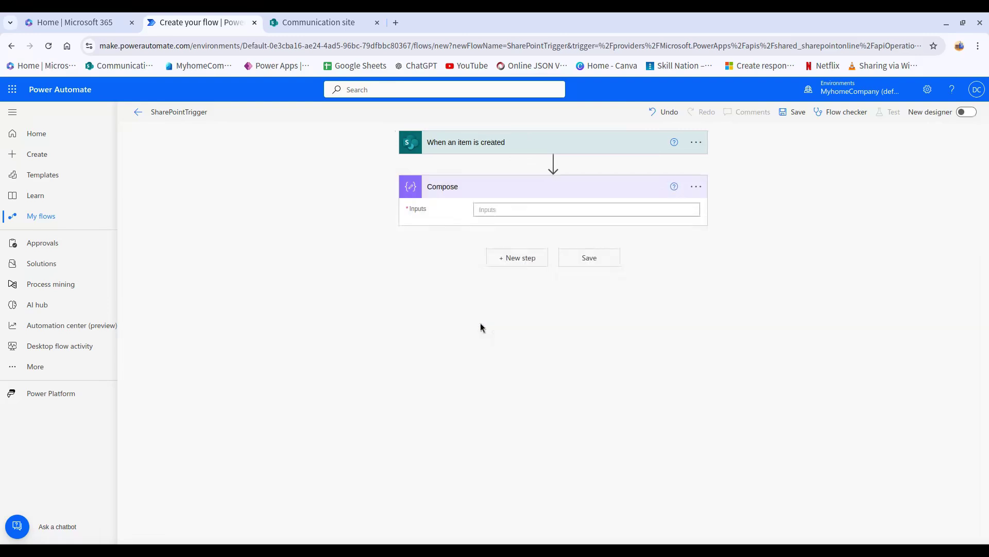
Set the Compose action's inputs to "Hello World!!" and save the flow.
{"action": "left_click", "coordinate": [489, 211]}
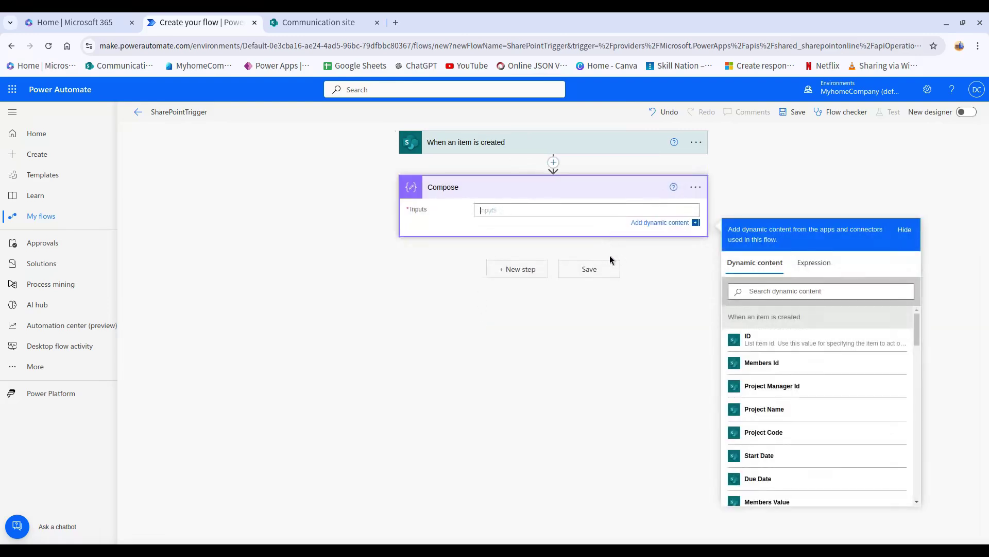
{"action": "type", "text": "Hello World!!"}
{"action": "left_click", "coordinate": [660, 342]}
{"action": "left_click", "coordinate": [805, 112]}
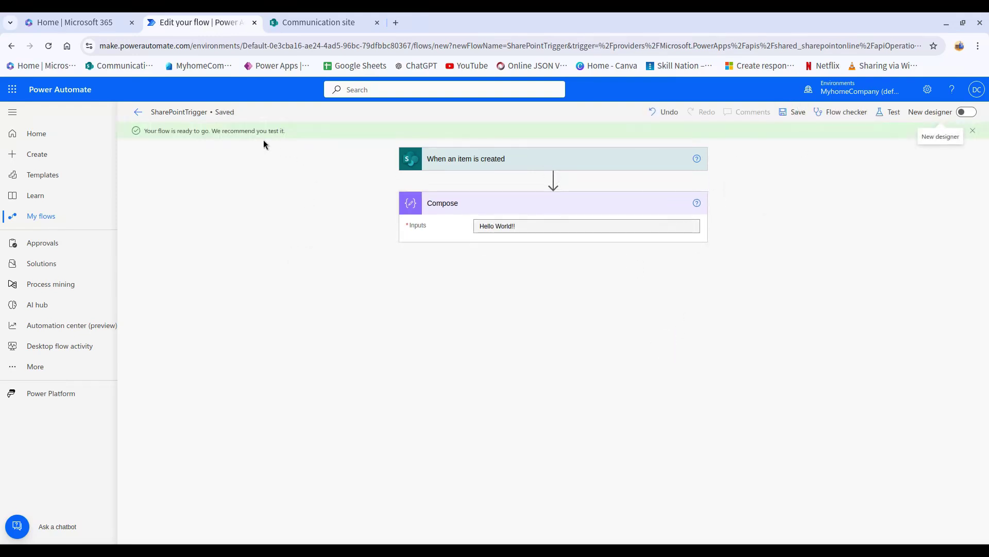
Switch to the SharePoint Project details list and start a new item titled "Data Mining" with project code PRJ-005.
{"action": "left_click", "coordinate": [304, 22]}
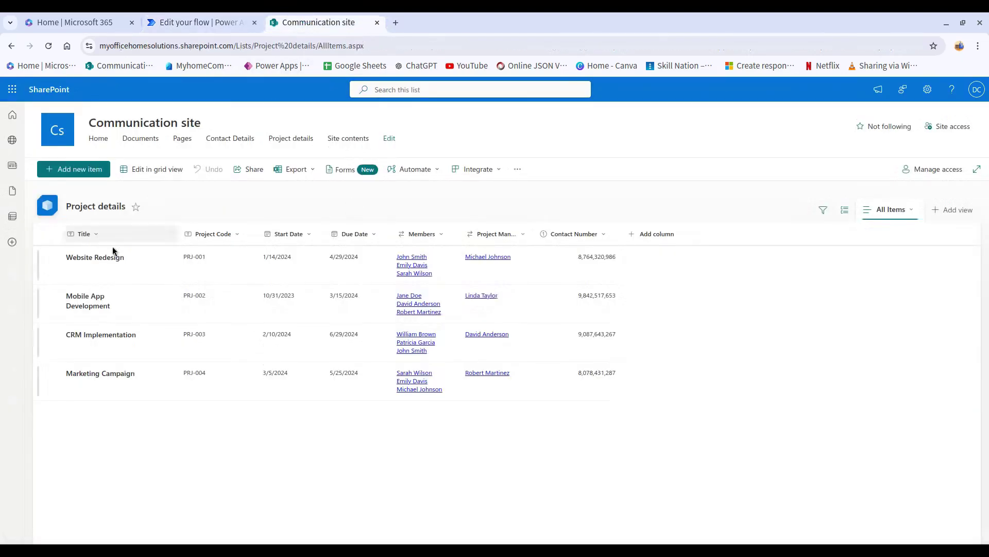
{"action": "left_click", "coordinate": [84, 175]}
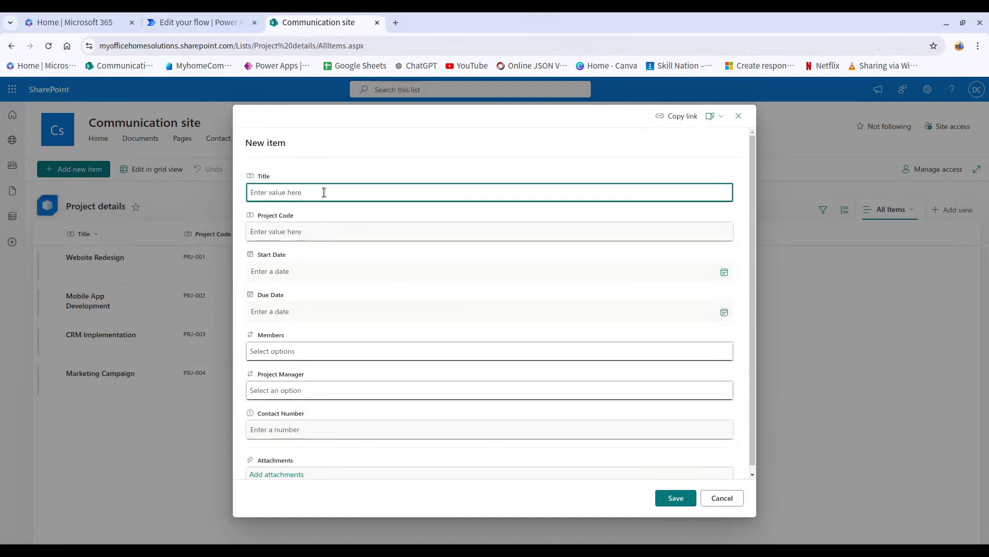
{"action": "type", "text": "Data Mining"}
{"action": "left_click", "coordinate": [342, 229]}
{"action": "type", "text": "PRJ"}
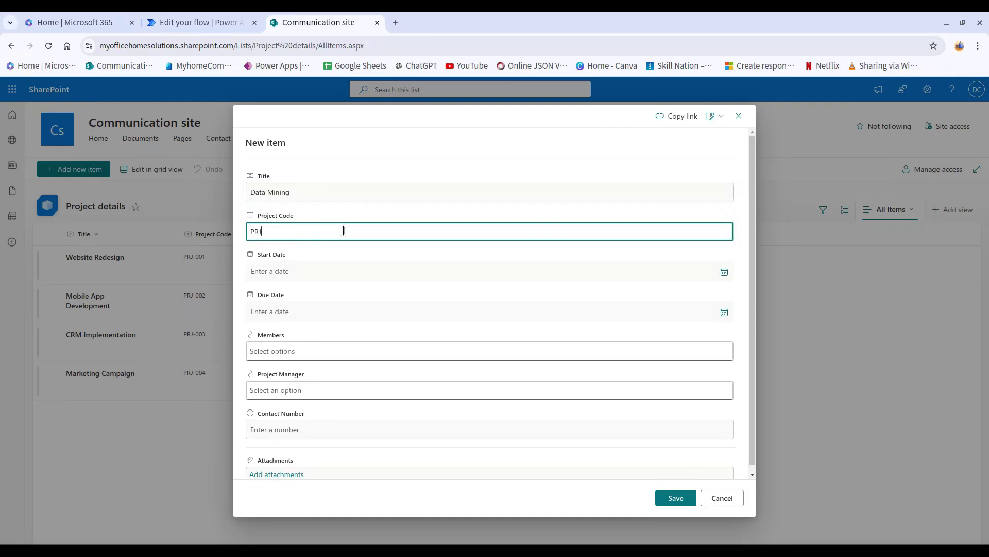
{"action": "type", "text": "-005"}
Set the new item's start date to 10/3/2024 and its due date to 12/31/2024.
{"action": "left_click", "coordinate": [721, 273]}
{"action": "left_click", "coordinate": [724, 271]}
{"action": "left_click", "coordinate": [725, 271]}
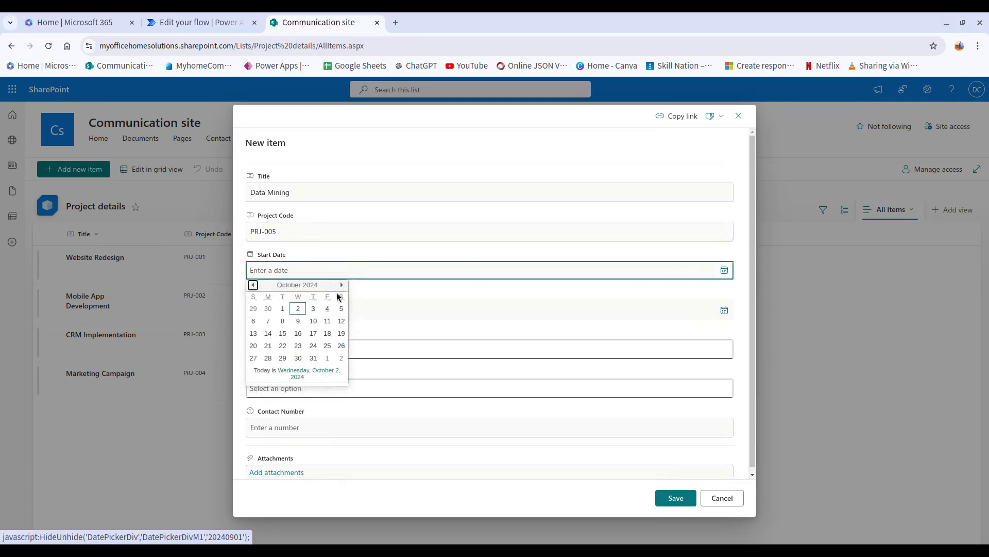
{"action": "left_click", "coordinate": [312, 308]}
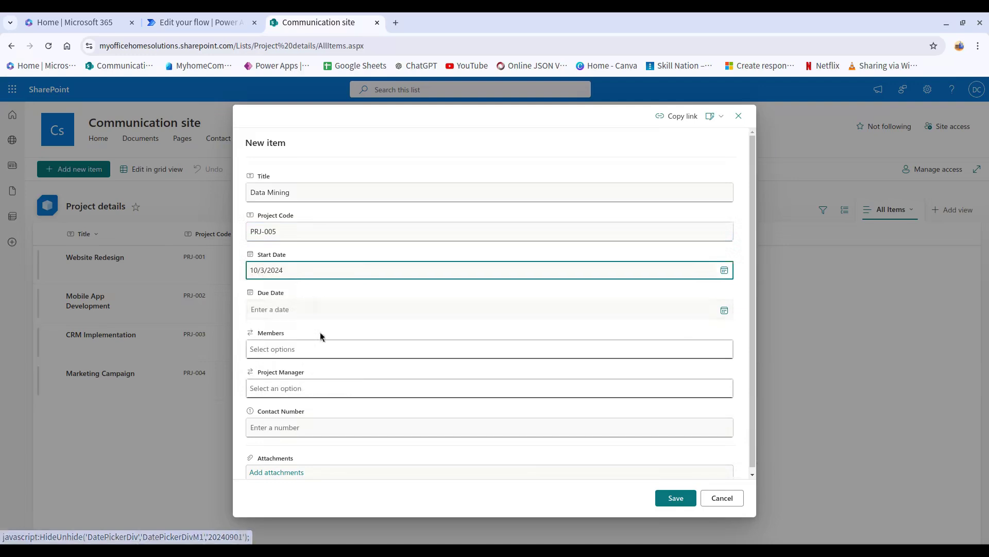
{"action": "left_click", "coordinate": [724, 310]}
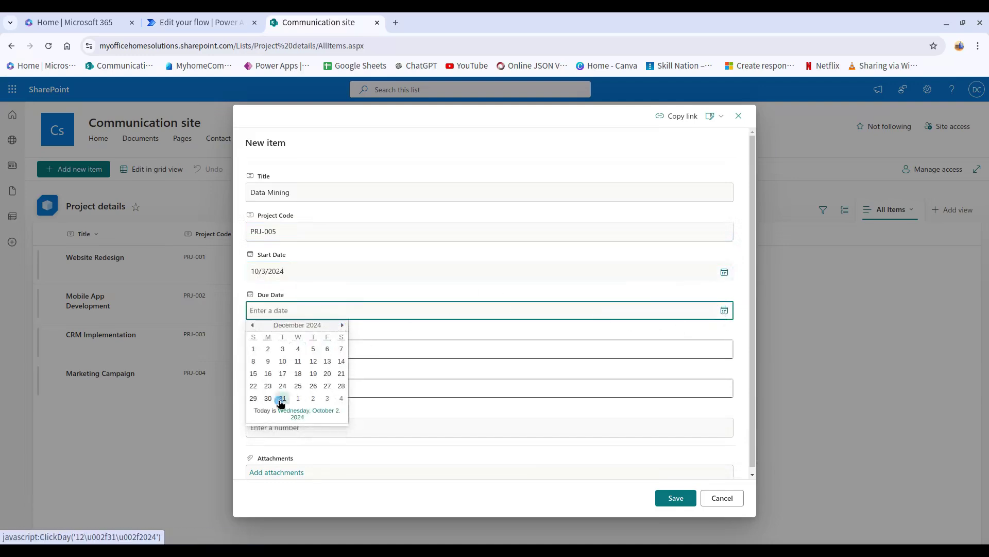
{"action": "left_click", "coordinate": [283, 398]}
Add three people from the available options as members of the Data Mining project.
{"action": "left_click", "coordinate": [549, 350]}
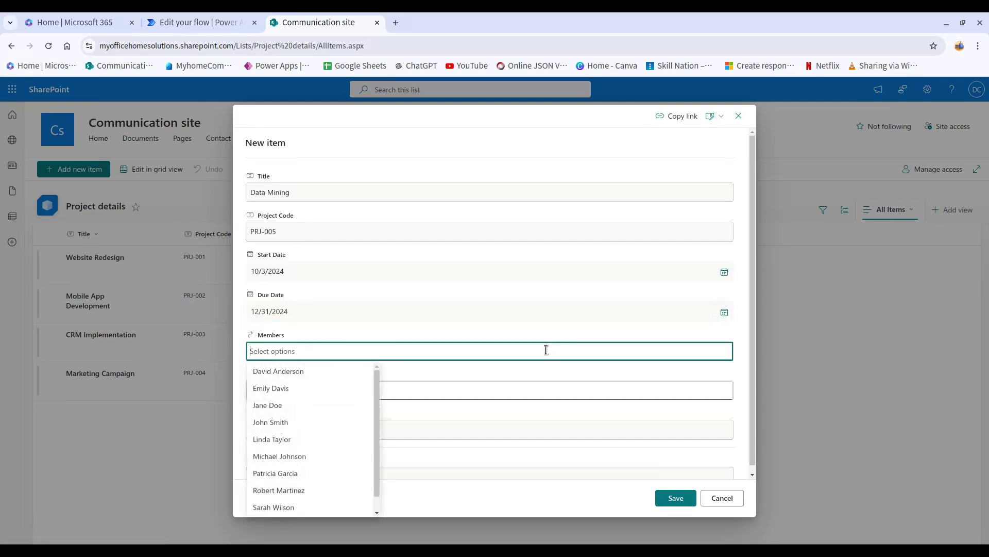
{"action": "left_click", "coordinate": [313, 471]}
{"action": "left_click", "coordinate": [447, 350]}
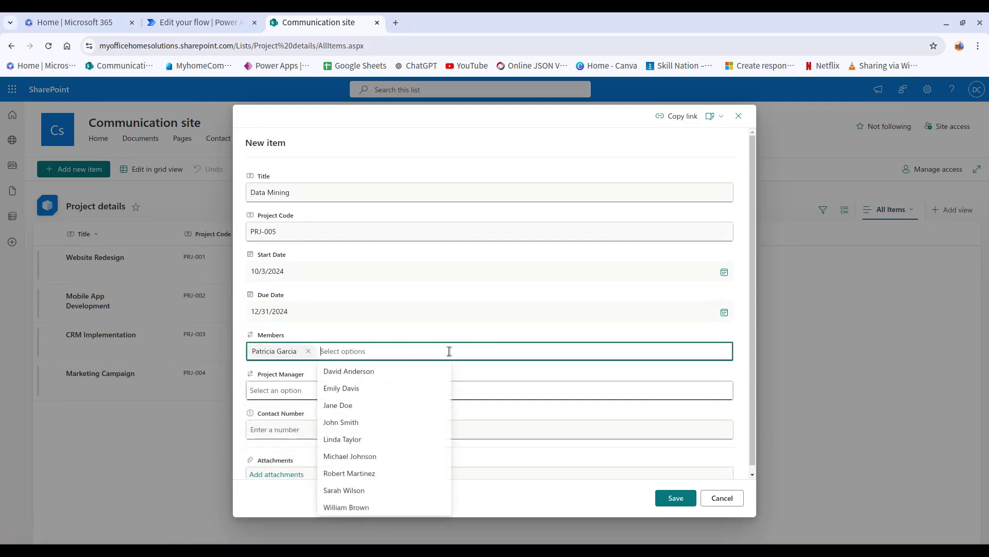
{"action": "left_click", "coordinate": [385, 422]}
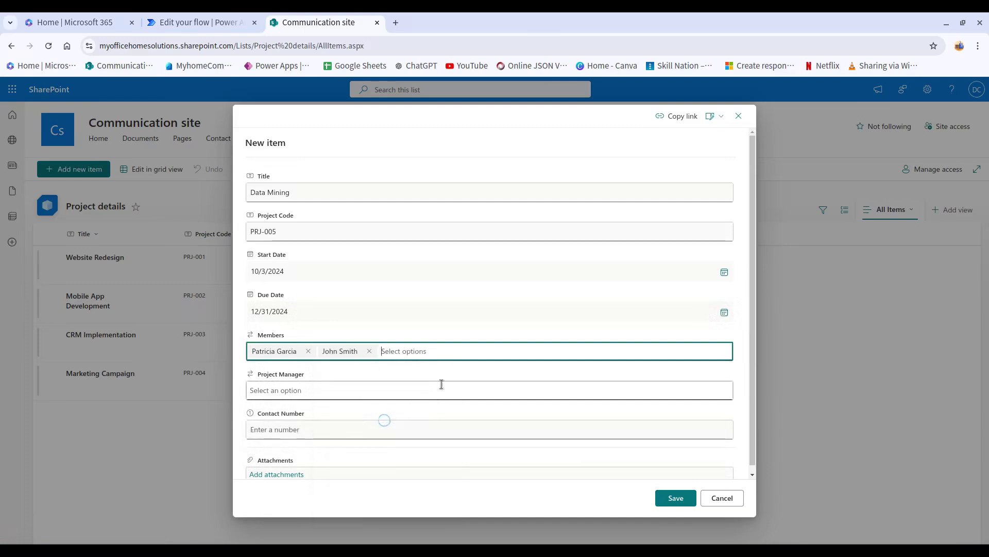
{"action": "left_click", "coordinate": [558, 346]}
{"action": "left_click", "coordinate": [427, 422]}
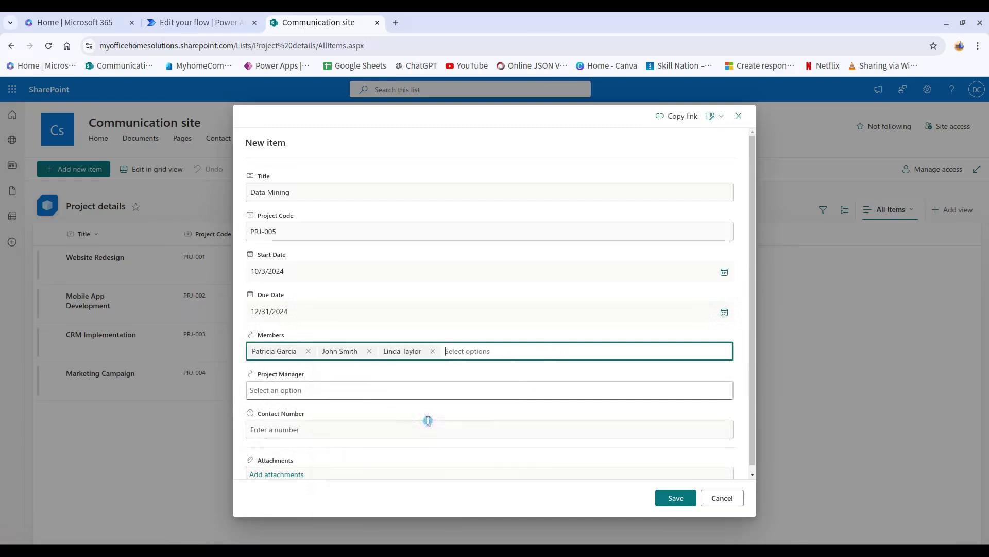
Choose the project manager, enter the contact number, and save the new list item.
{"action": "left_click", "coordinate": [533, 390]}
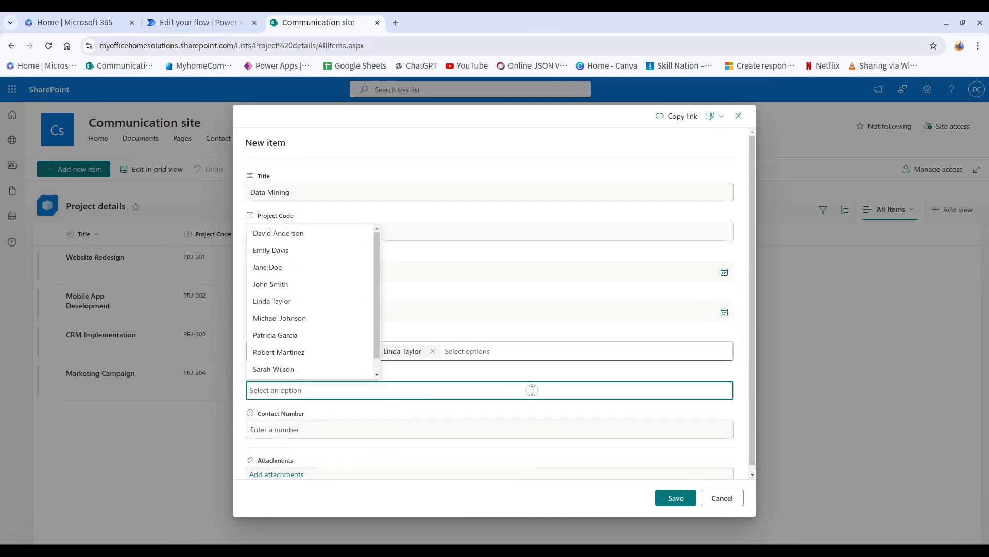
{"action": "left_click", "coordinate": [285, 358]}
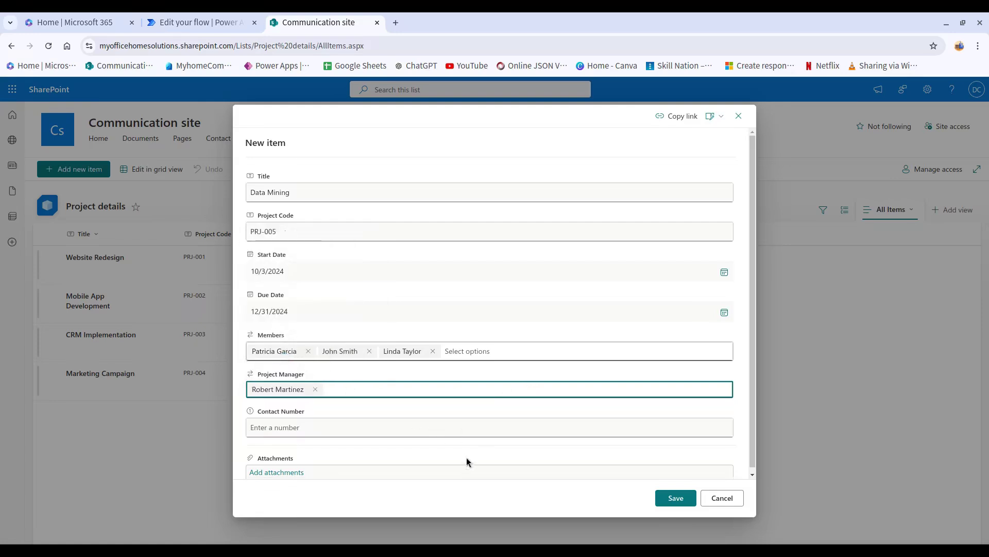
{"action": "left_click", "coordinate": [501, 427]}
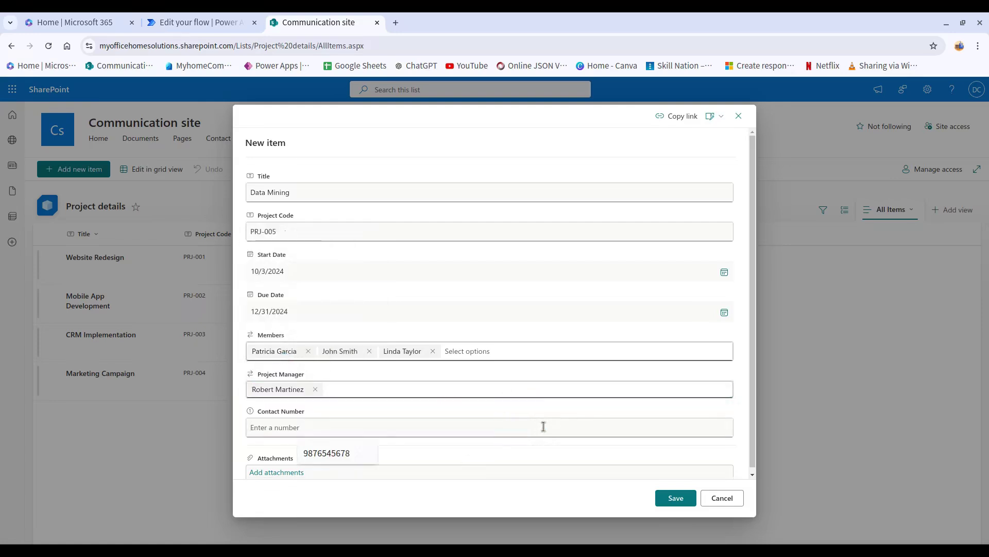
{"action": "type", "text": "1236"}
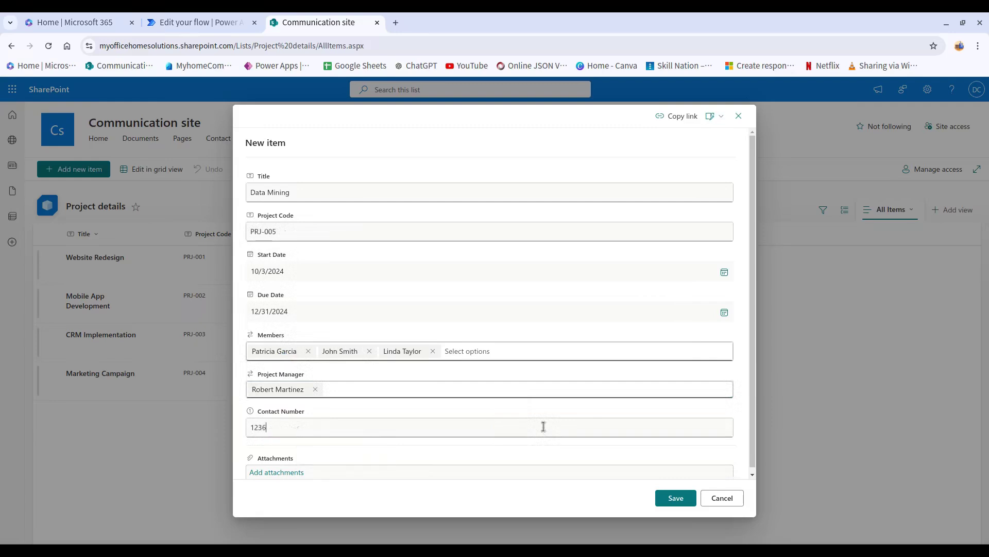
{"action": "type", "text": "541256"}
{"action": "left_click", "coordinate": [672, 501]}
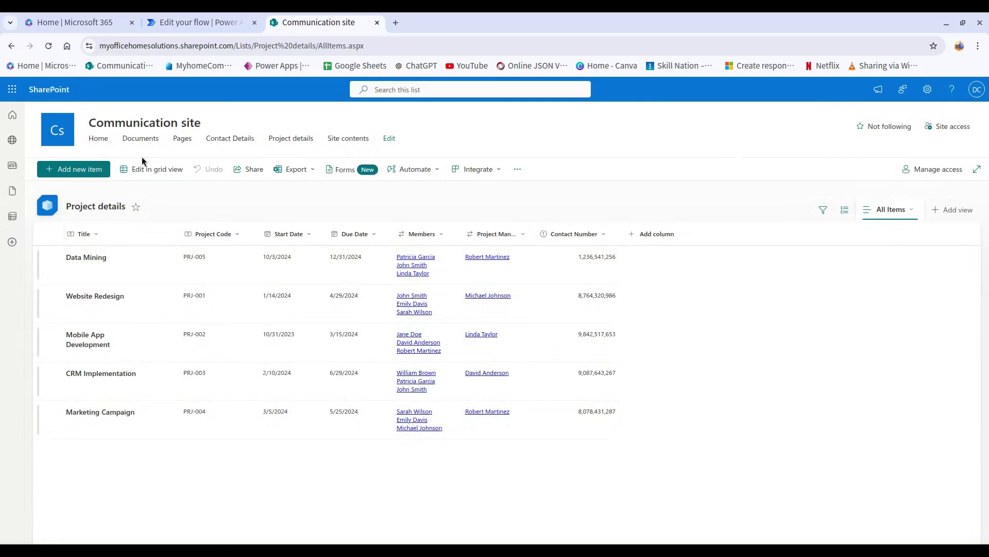
Switch back to Power Automate, leave the flow editor, and check the SharePointTrigger flow's run history for a new run.
{"action": "left_click", "coordinate": [209, 22]}
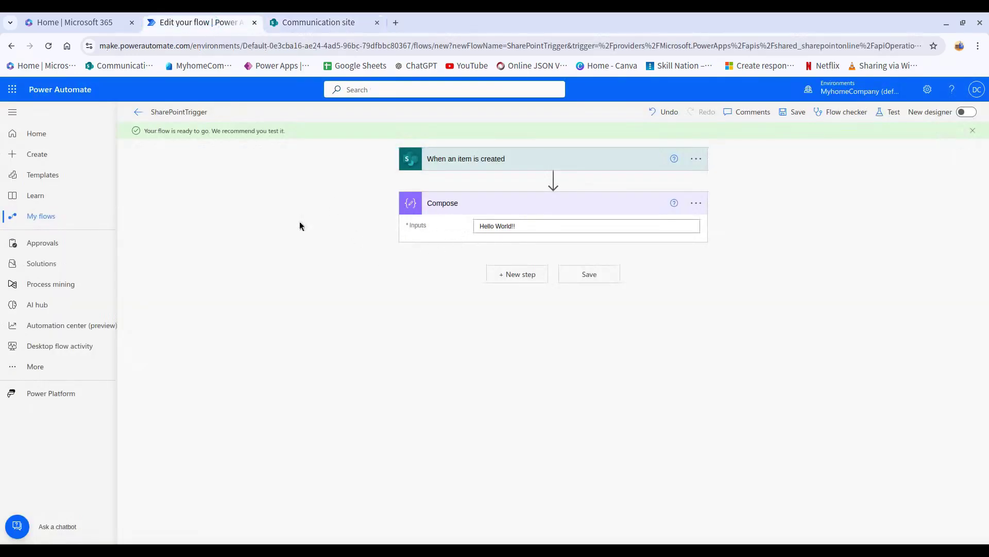
{"action": "left_click", "coordinate": [138, 113]}
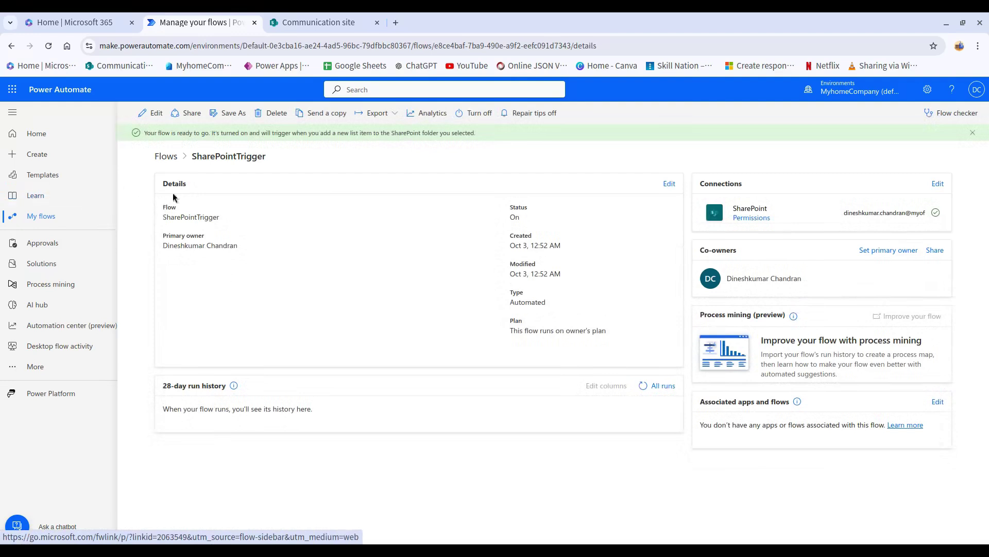
{"action": "left_click", "coordinate": [170, 160]}
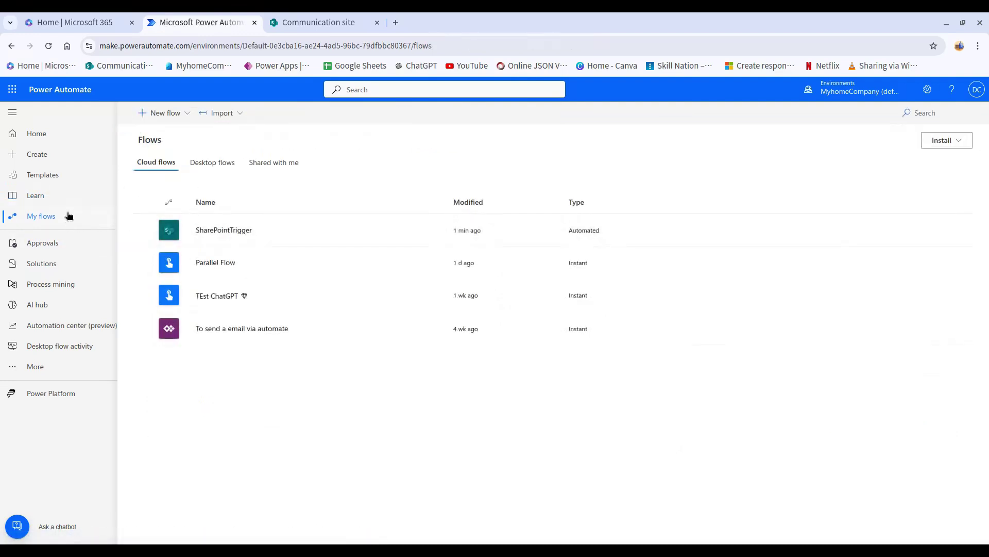
{"action": "left_click", "coordinate": [242, 231]}
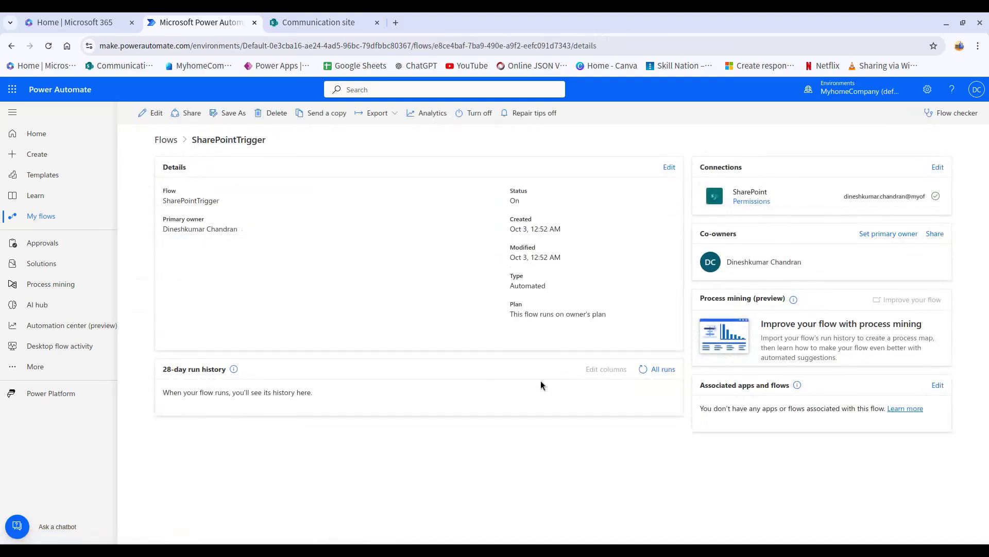
{"action": "left_click", "coordinate": [165, 139]}
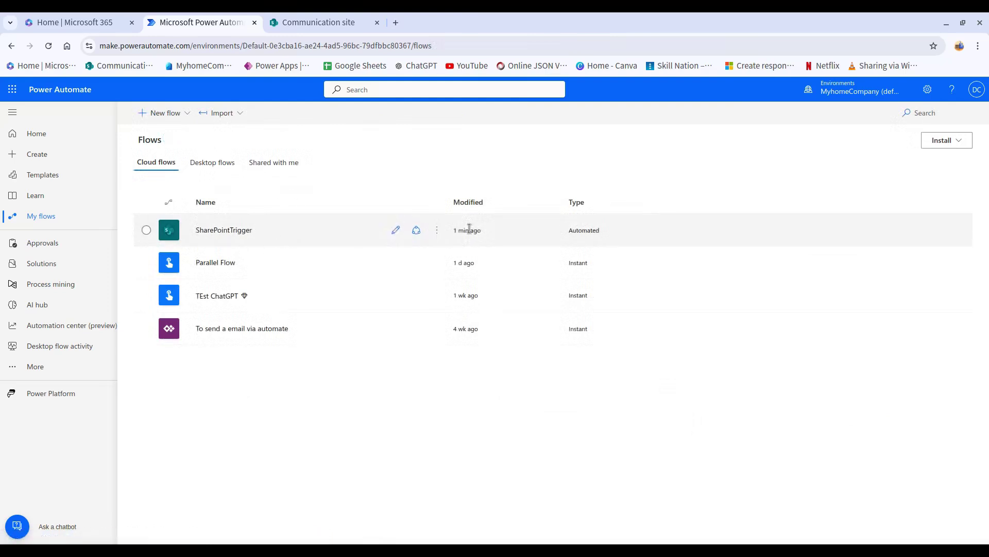
{"action": "left_click", "coordinate": [437, 230]}
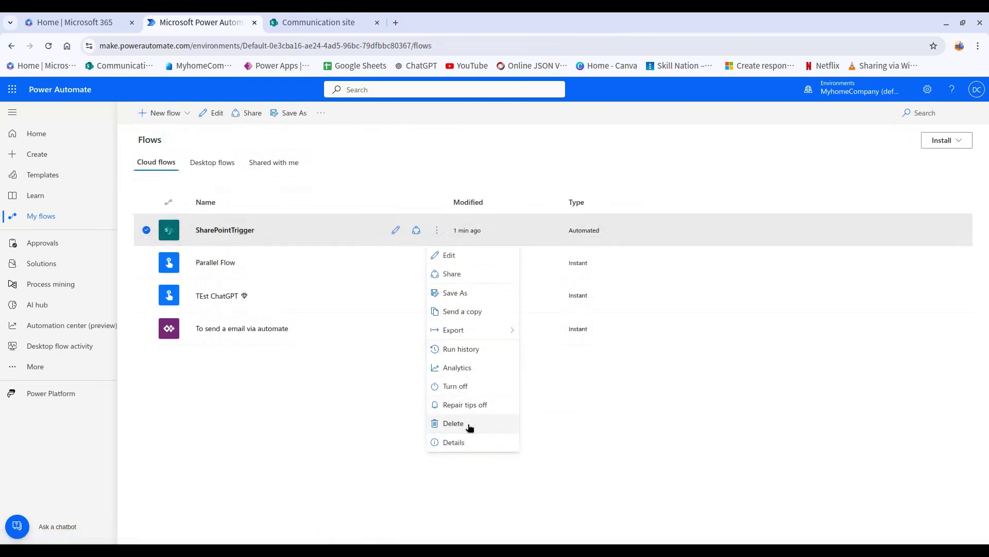
{"action": "left_click", "coordinate": [464, 350]}
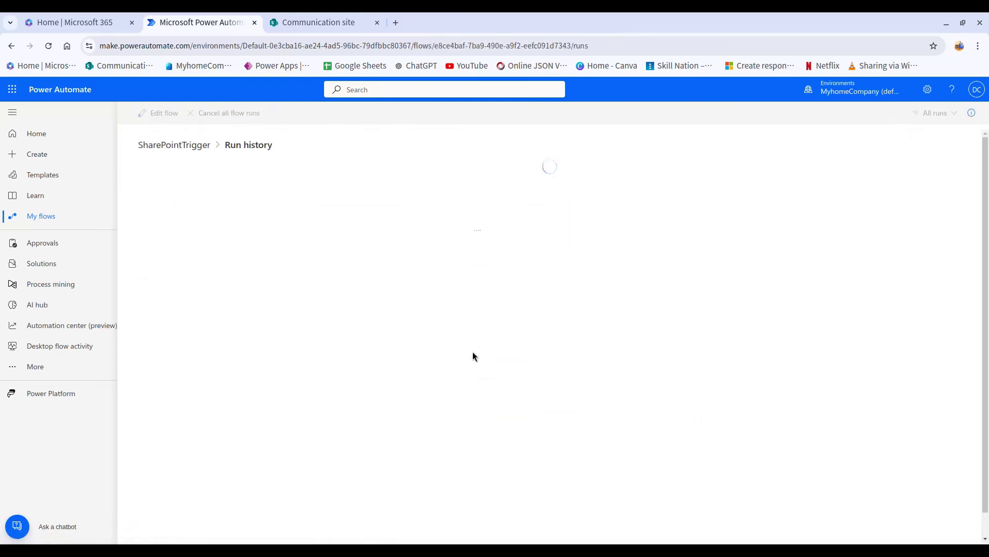
{"action": "left_click", "coordinate": [192, 146]}
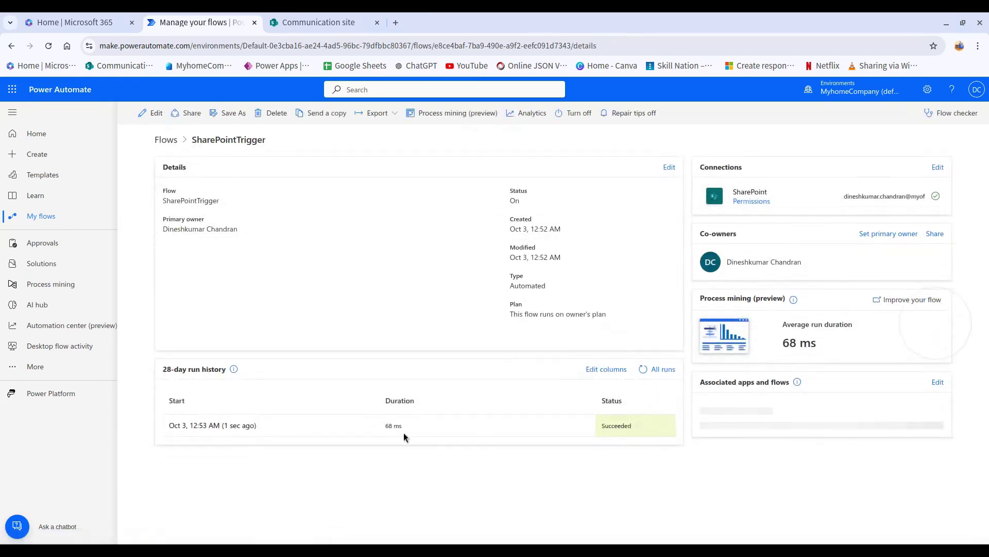
Open the flow's latest run in the classic view and examine the inputs and outputs of the trigger and the Compose action.
{"action": "left_click", "coordinate": [219, 430]}
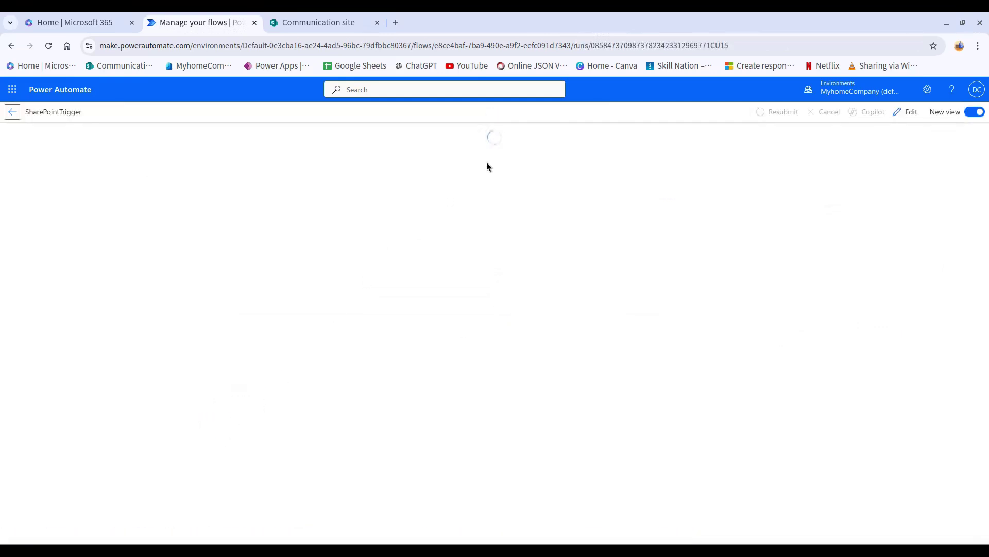
{"action": "left_click", "coordinate": [973, 112]}
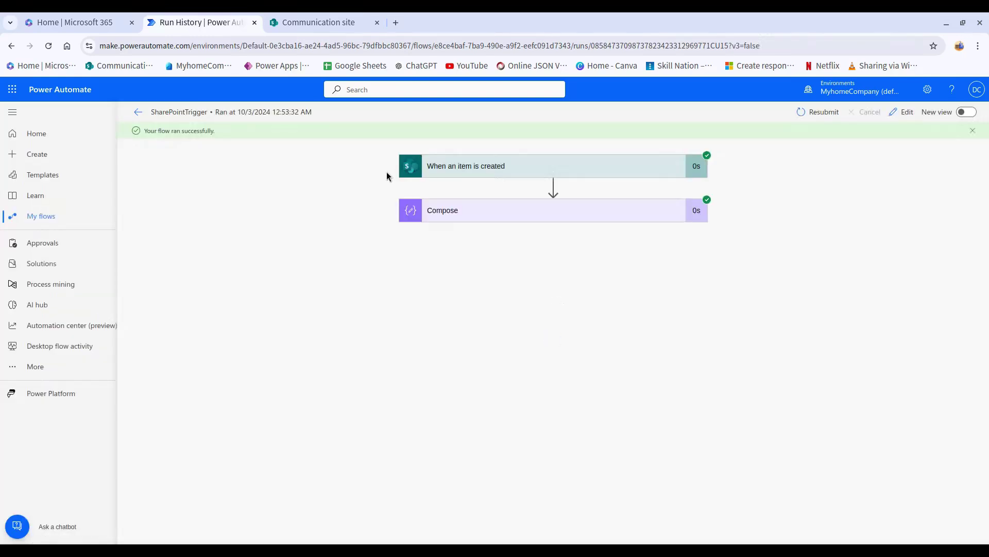
{"action": "left_click", "coordinate": [535, 167]}
{"action": "left_click", "coordinate": [563, 168]}
{"action": "left_click", "coordinate": [520, 216]}
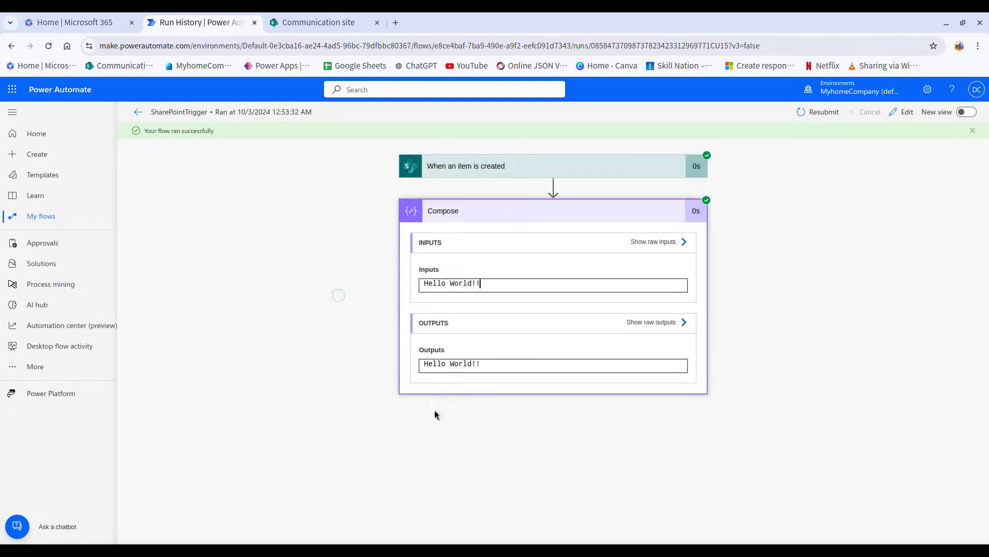
{"action": "left_click", "coordinate": [545, 424]}
{"action": "left_click", "coordinate": [579, 164]}
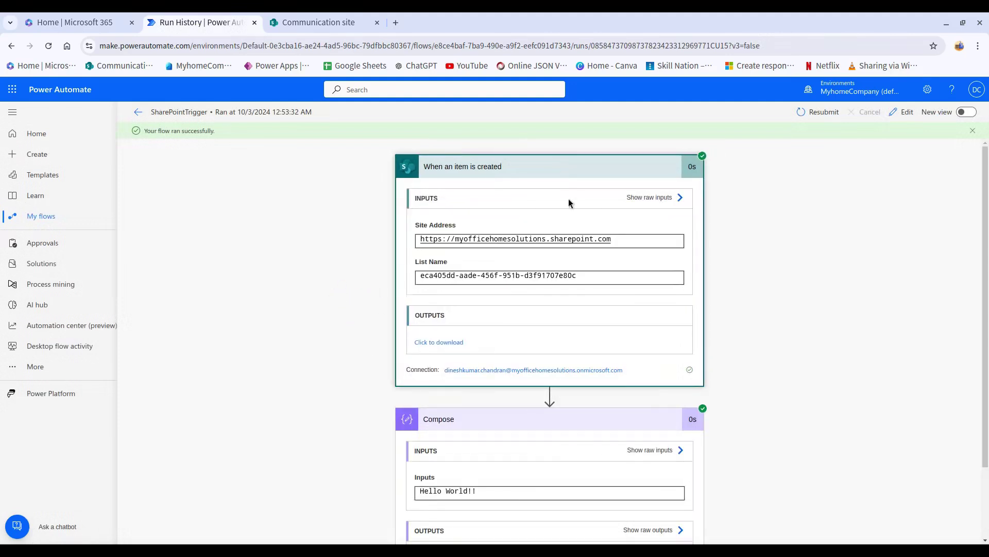
Open the trigger's downloadable outputs and select the entire JSON text.
{"action": "left_click", "coordinate": [452, 343]}
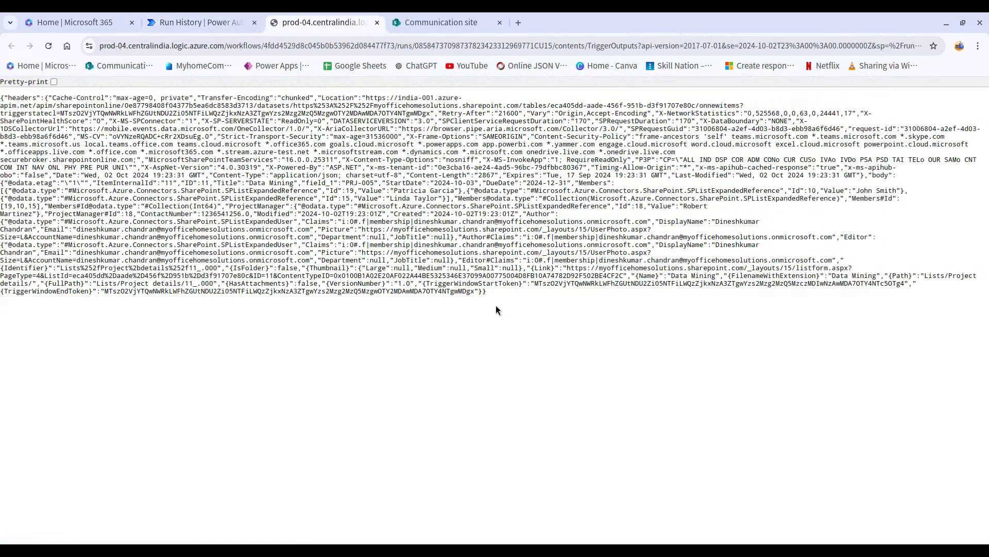
{"action": "left_click_drag", "start_coordinate": [494, 295], "coordinate": [1, 98]}
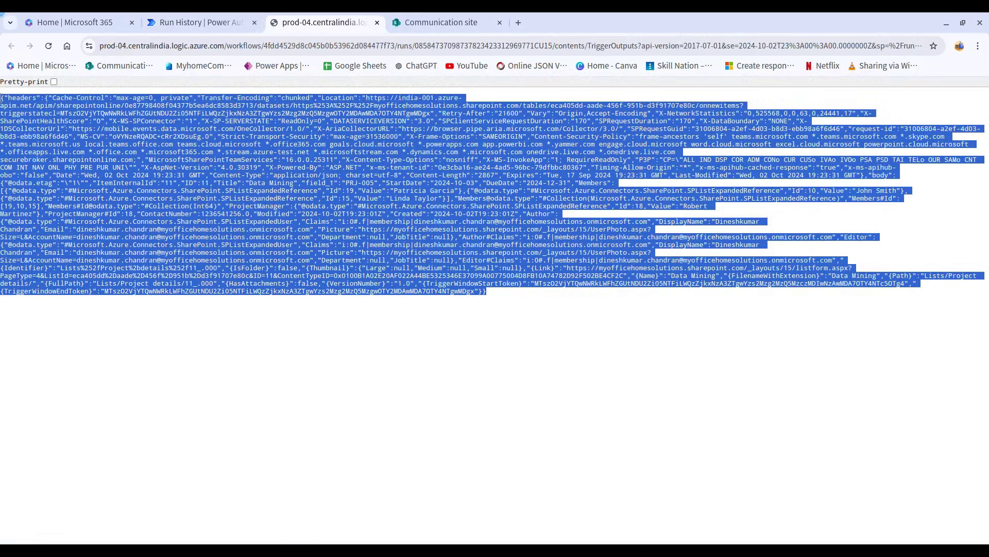
{"action": "left_click", "coordinate": [597, 324]}
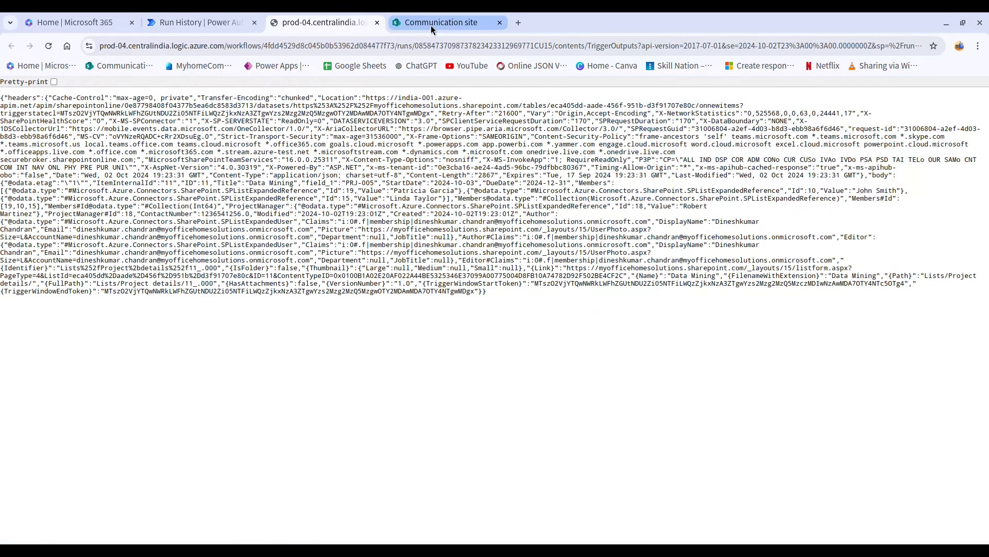
{"action": "left_click", "coordinate": [218, 22]}
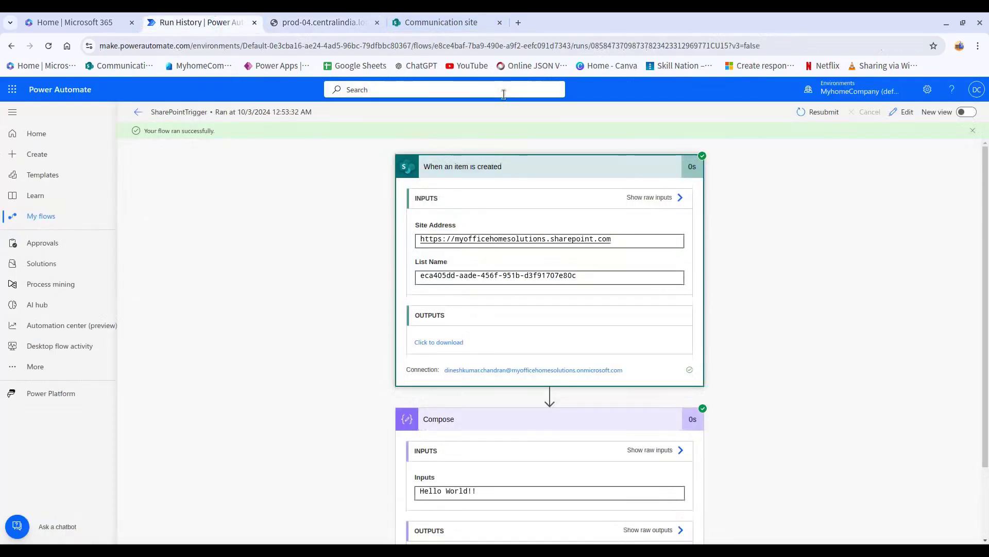
{"action": "left_click", "coordinate": [320, 25]}
{"action": "left_click_drag", "start_coordinate": [510, 302], "coordinate": [1, 97]}
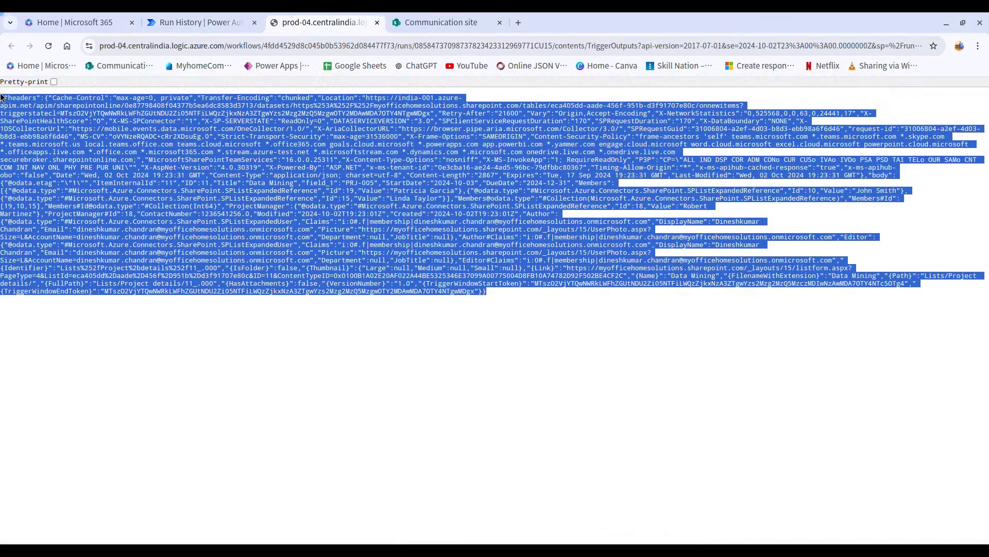
Copy the trigger output JSON into the Online JSON Viewer in a new browser tab and format it.
{"action": "left_click", "coordinate": [518, 23]}
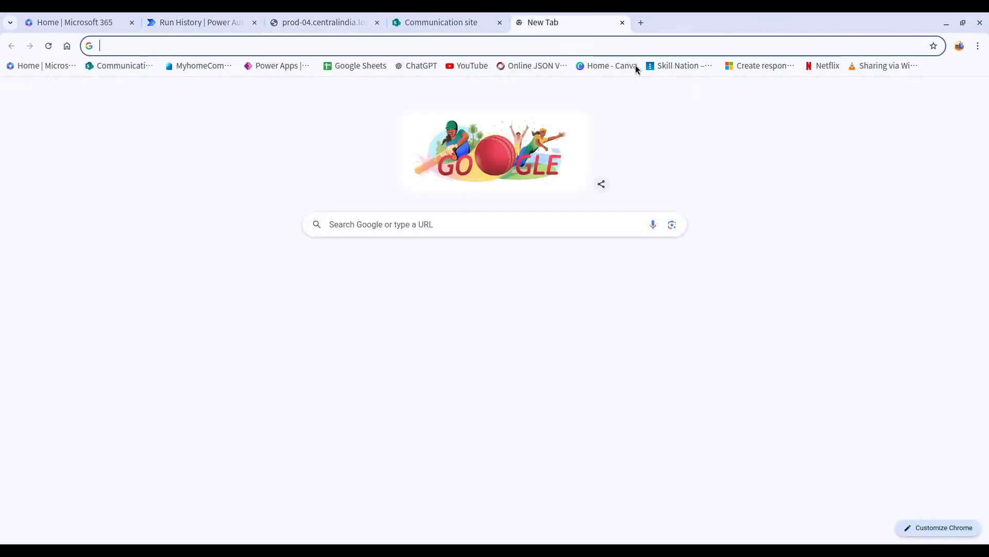
{"action": "left_click", "coordinate": [533, 65]}
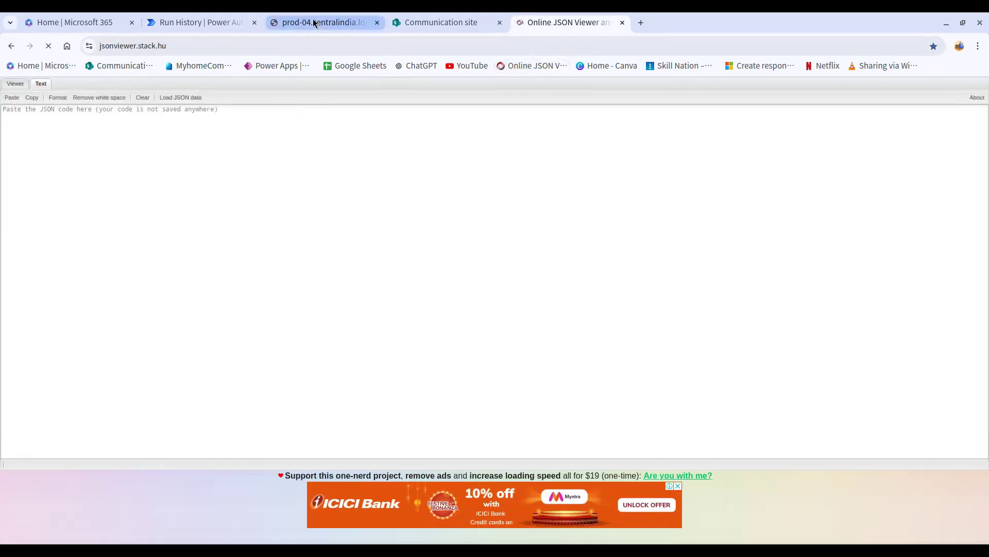
{"action": "left_click", "coordinate": [313, 20]}
{"action": "left_click", "coordinate": [345, 246]}
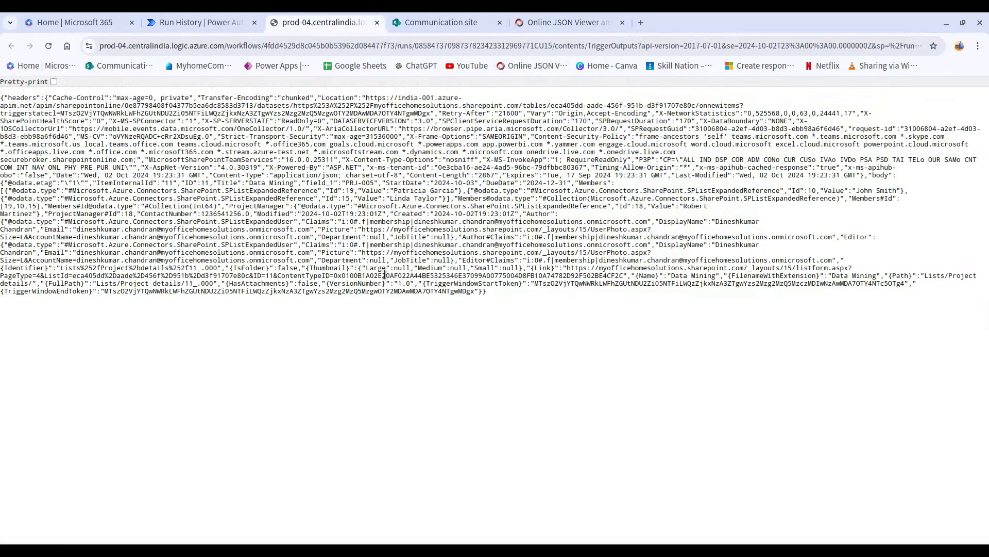
{"action": "key", "text": "ctrl+a"}
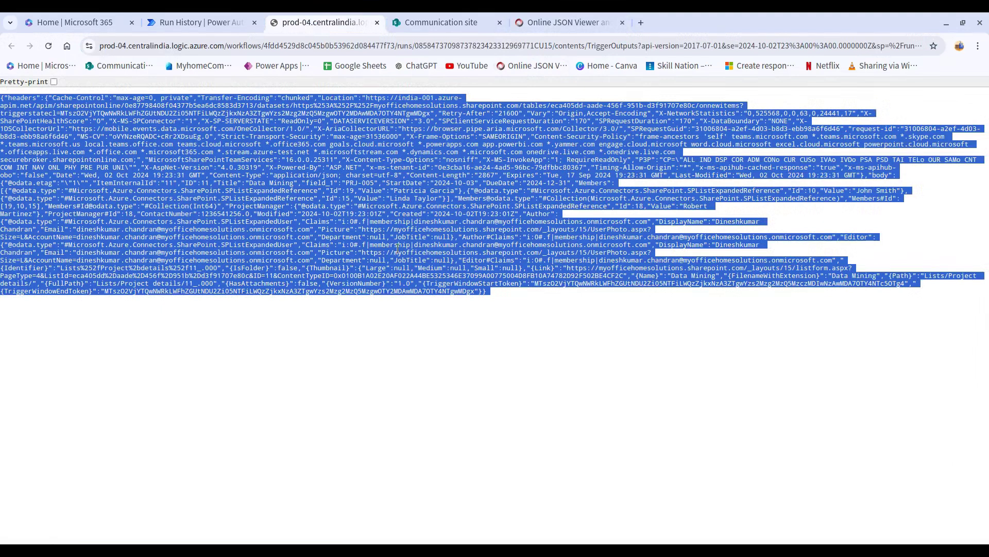
{"action": "left_click", "coordinate": [607, 22]}
{"action": "left_click", "coordinate": [278, 275]}
{"action": "key", "text": "ctrl+v"}
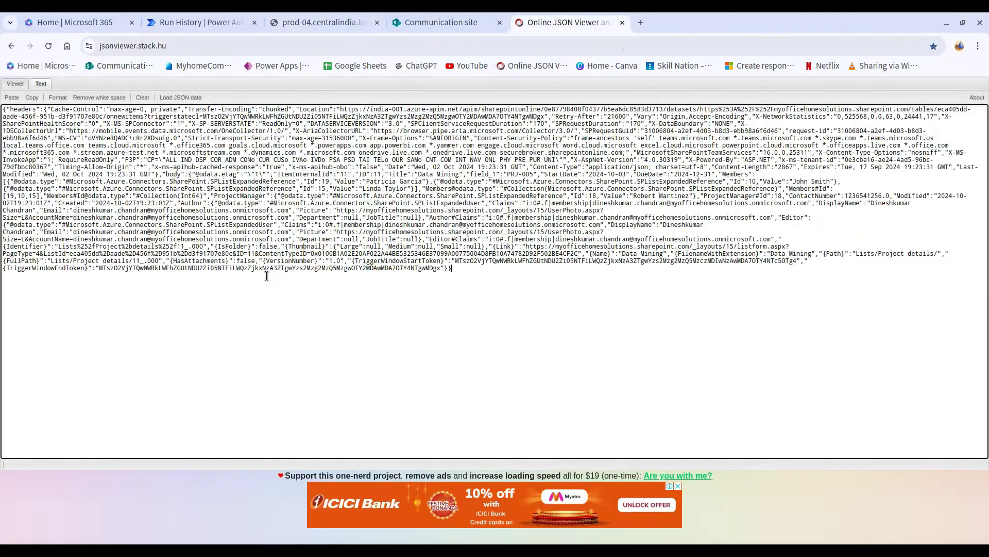
{"action": "left_click", "coordinate": [58, 97]}
Examine the ID and Title values in the JSON body and compare them with the Data Mining item in the SharePoint list.
{"action": "scroll", "coordinate": [335, 281], "scroll_direction": "down", "scroll_amount": 10}
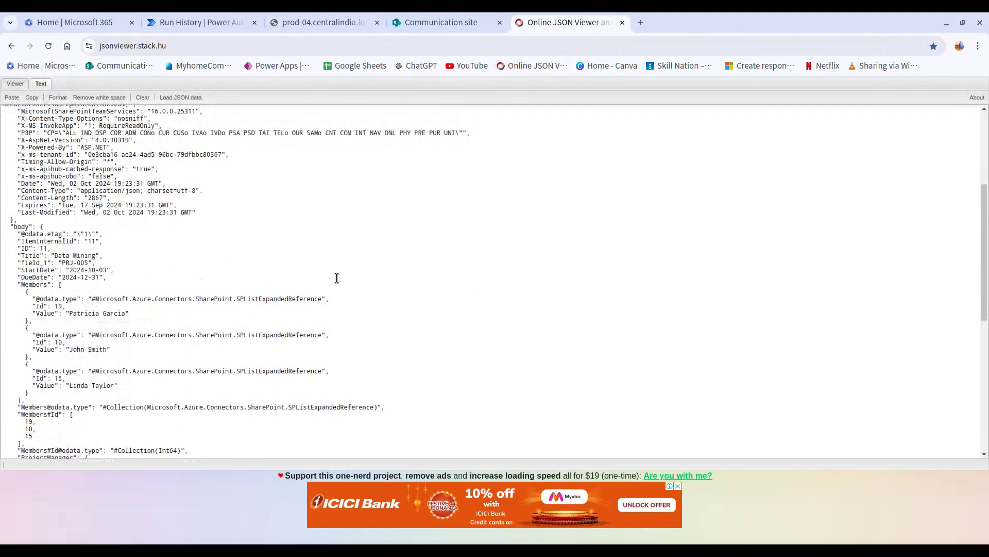
{"action": "scroll", "coordinate": [337, 276], "scroll_direction": "up", "scroll_amount": 7}
{"action": "scroll", "coordinate": [337, 276], "scroll_direction": "up", "scroll_amount": 2}
{"action": "scroll", "coordinate": [208, 223], "scroll_direction": "down", "scroll_amount": 3}
{"action": "left_click", "coordinate": [41, 220]}
{"action": "double_click", "coordinate": [41, 221]}
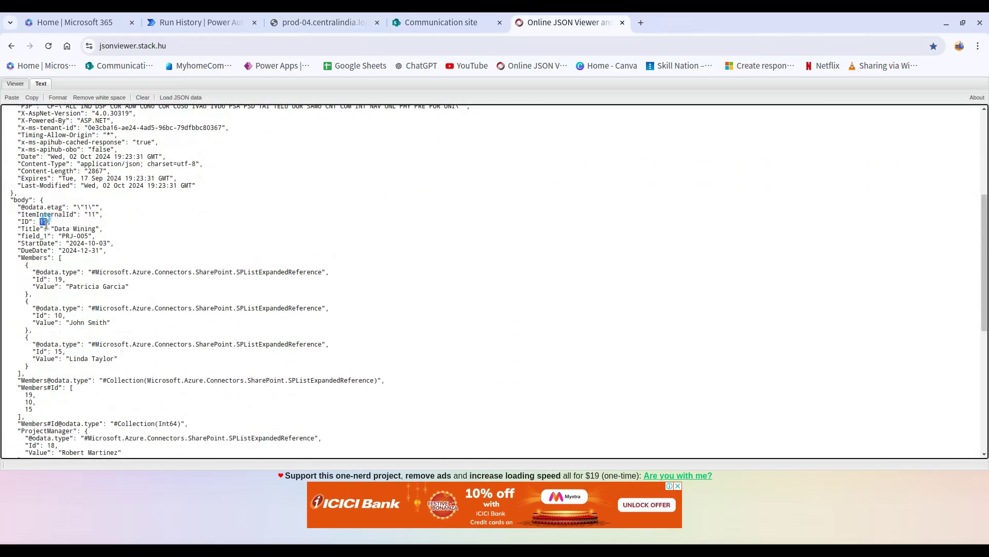
{"action": "left_click_drag", "start_coordinate": [56, 228], "coordinate": [96, 229]}
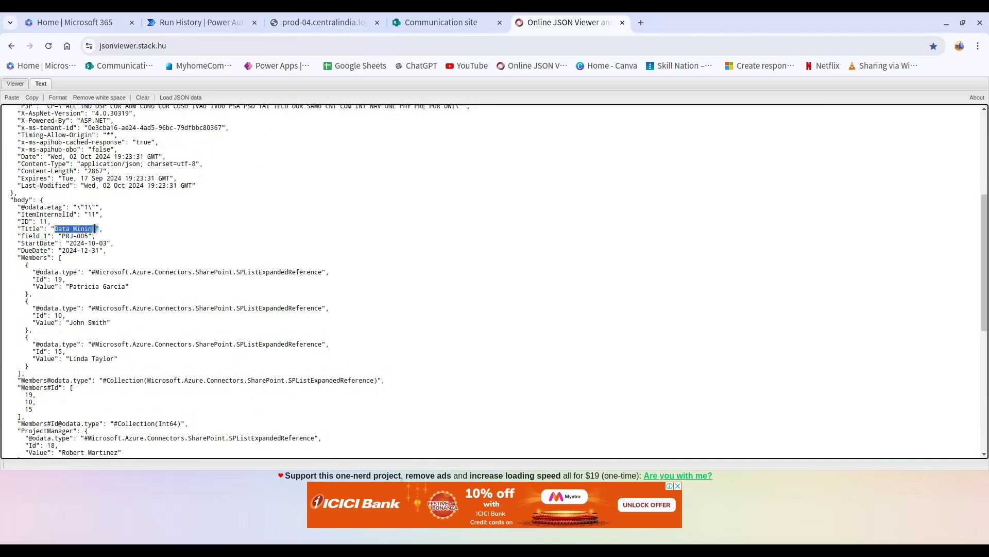
{"action": "left_click", "coordinate": [463, 22]}
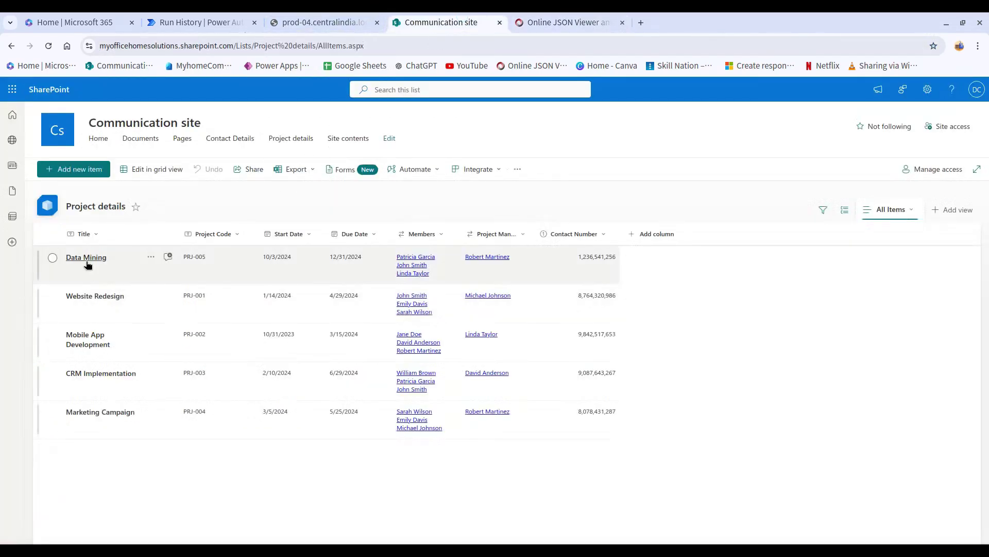
{"action": "left_click", "coordinate": [563, 22]}
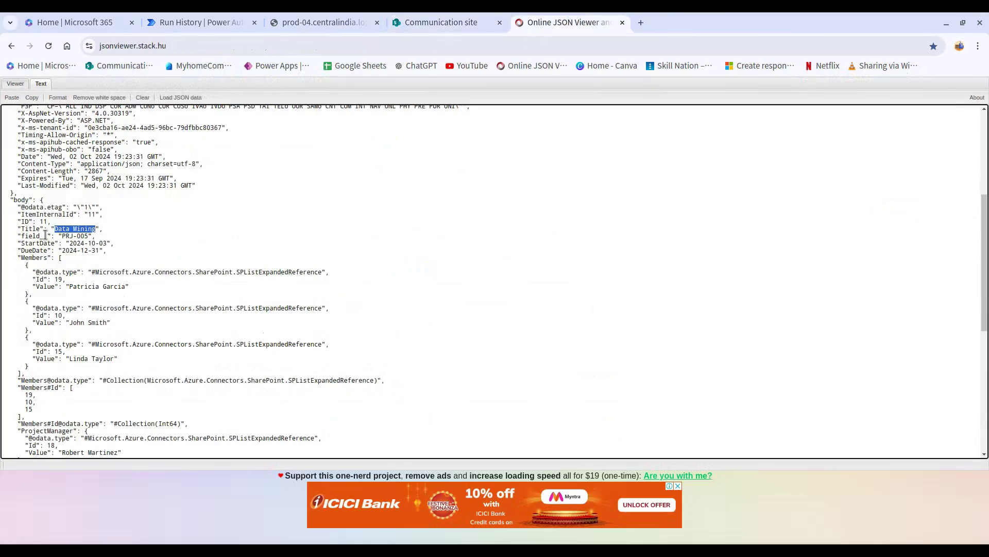
Examine the field_1, StartDate, DueDate and Members entries in the JSON body.
{"action": "left_click_drag", "start_coordinate": [46, 236], "coordinate": [21, 236]}
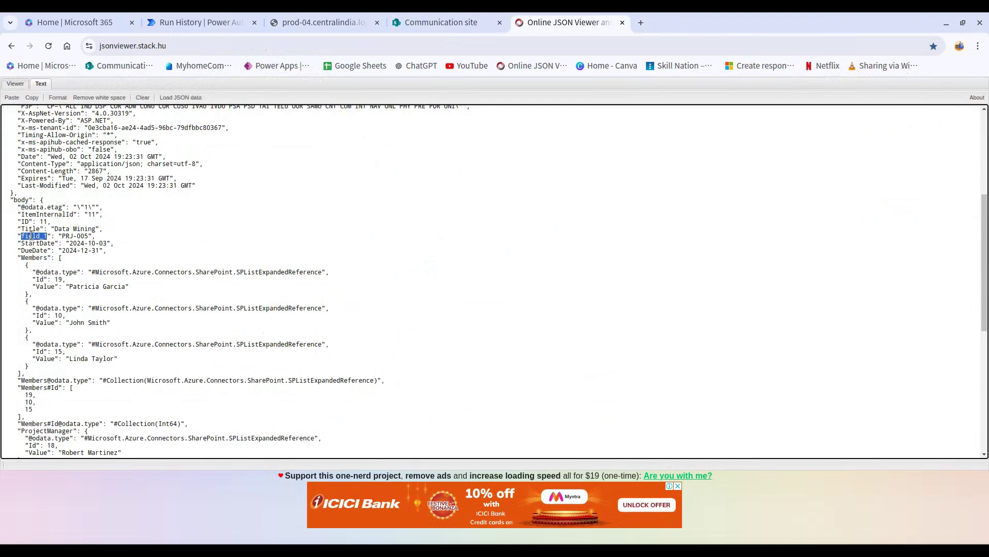
{"action": "left_click_drag", "start_coordinate": [63, 236], "coordinate": [89, 236]}
{"action": "left_click", "coordinate": [43, 244]}
{"action": "double_click", "coordinate": [35, 250]}
{"action": "left_click_drag", "start_coordinate": [96, 251], "coordinate": [62, 251]}
{"action": "left_click_drag", "start_coordinate": [69, 287], "coordinate": [129, 287]}
{"action": "left_click_drag", "start_coordinate": [70, 323], "coordinate": [98, 322]}
{"action": "left_click_drag", "start_coordinate": [73, 359], "coordinate": [100, 357]}
{"action": "left_click_drag", "start_coordinate": [70, 287], "coordinate": [125, 287]}
Examine the ProjectManager entry and the remaining body properties of the formatted JSON.
{"action": "scroll", "coordinate": [225, 244], "scroll_direction": "down", "scroll_amount": 4}
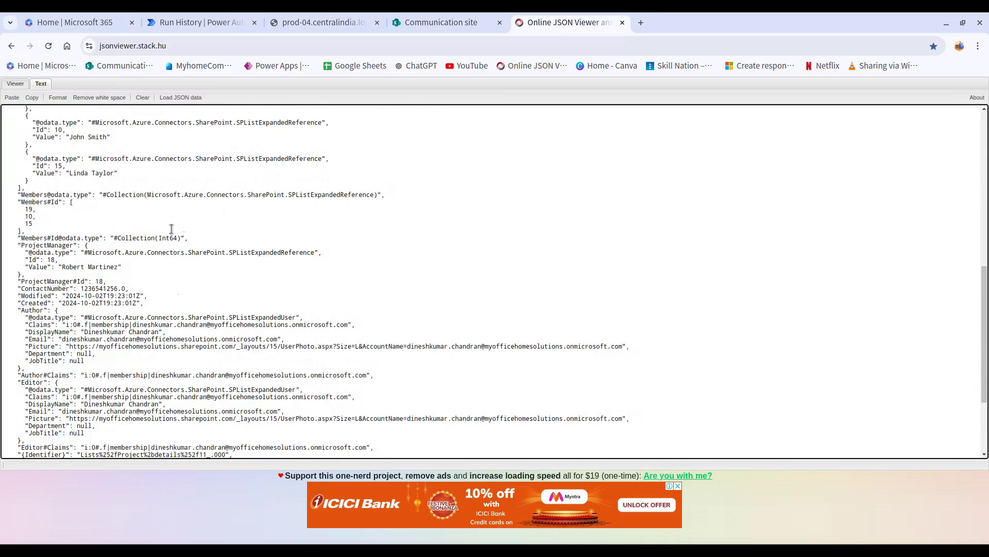
{"action": "left_click_drag", "start_coordinate": [62, 269], "coordinate": [118, 267]}
{"action": "left_click_drag", "start_coordinate": [73, 246], "coordinate": [21, 245]}
{"action": "scroll", "coordinate": [106, 206], "scroll_direction": "down", "scroll_amount": 3}
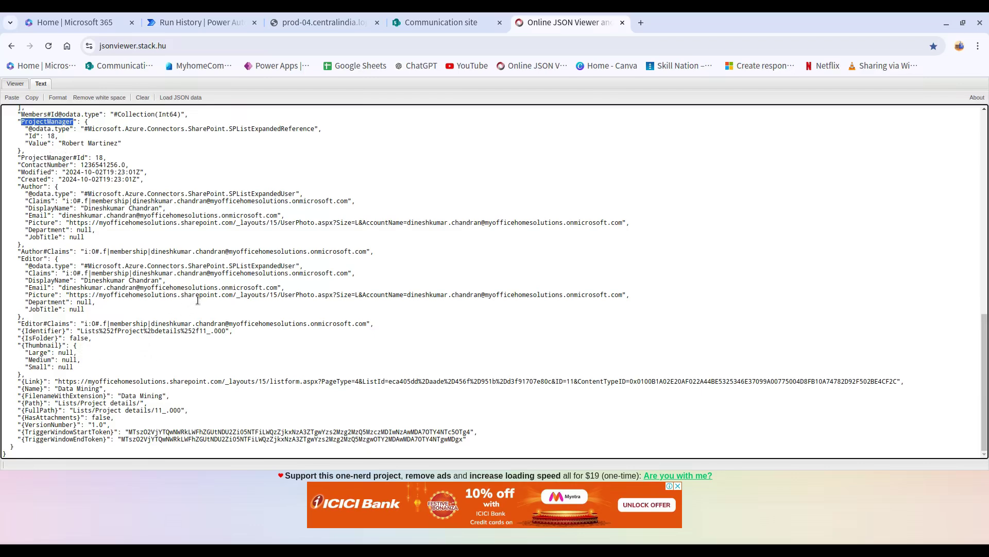
{"action": "scroll", "coordinate": [198, 300], "scroll_direction": "up", "scroll_amount": 10}
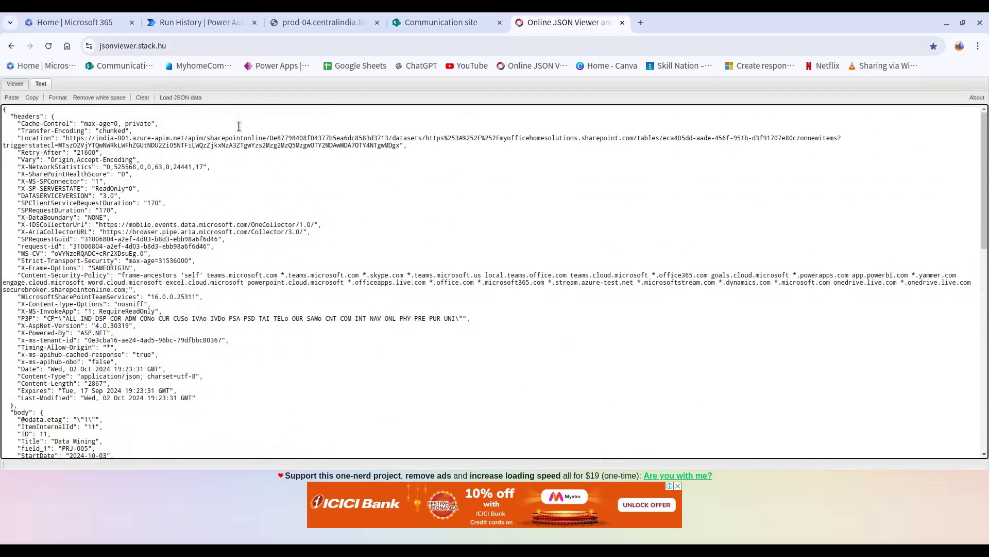
Switch back to the flow run in Power Automate and open the SharePointTrigger flow for editing.
{"action": "left_click", "coordinate": [198, 22]}
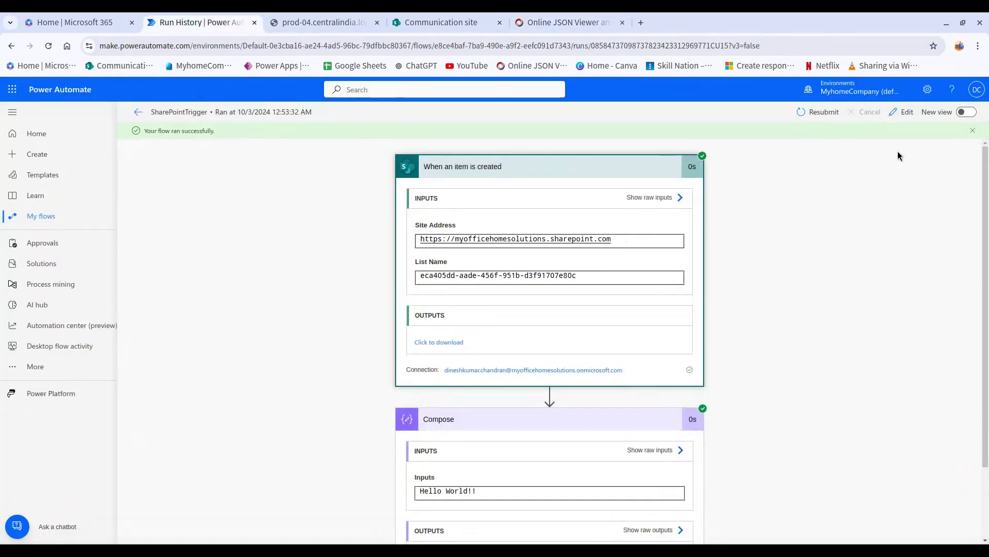
{"action": "left_click", "coordinate": [571, 174]}
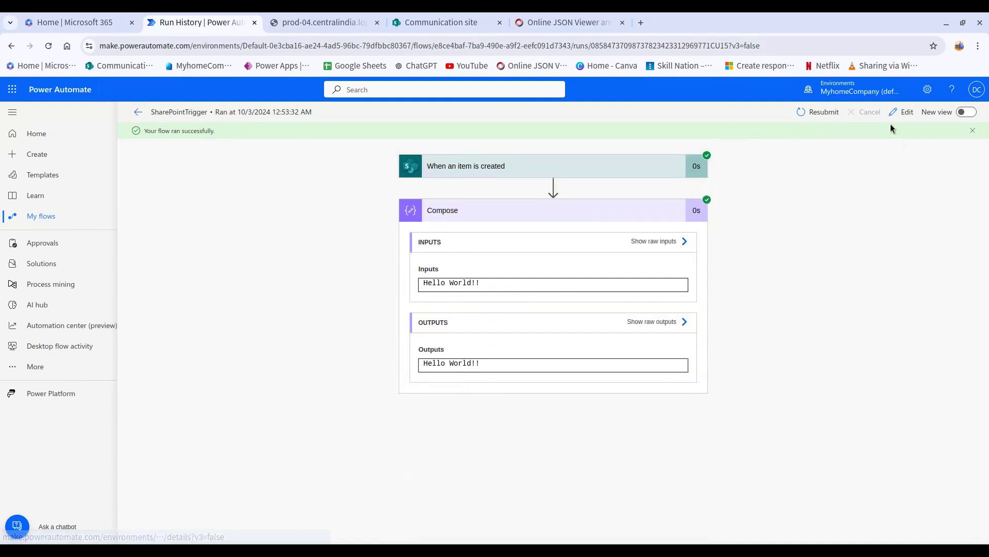
{"action": "left_click", "coordinate": [905, 112]}
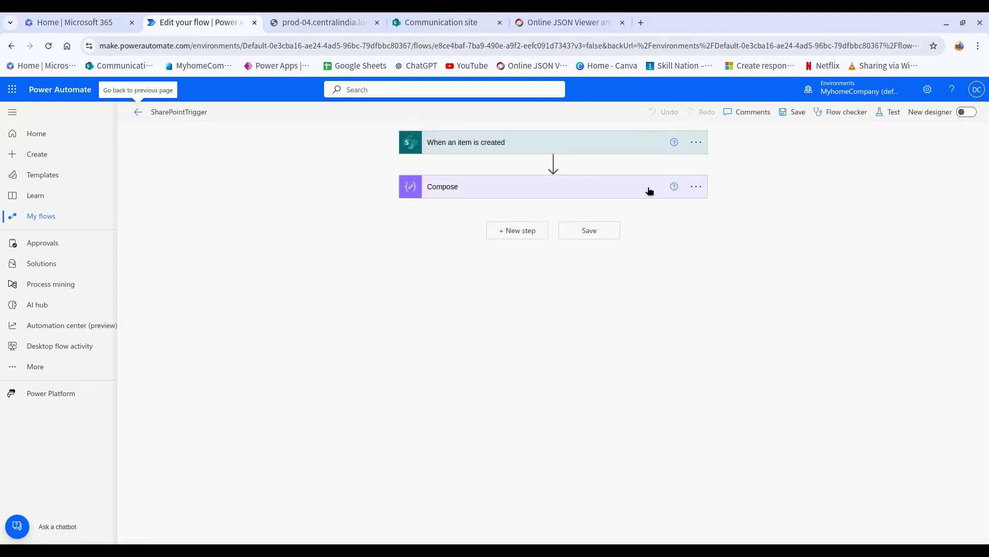
Replace the Compose action's Hello World text with the trigger's Project Name dynamic content and save the flow.
{"action": "left_click", "coordinate": [647, 188]}
{"action": "left_click_drag", "start_coordinate": [535, 218], "coordinate": [412, 220]}
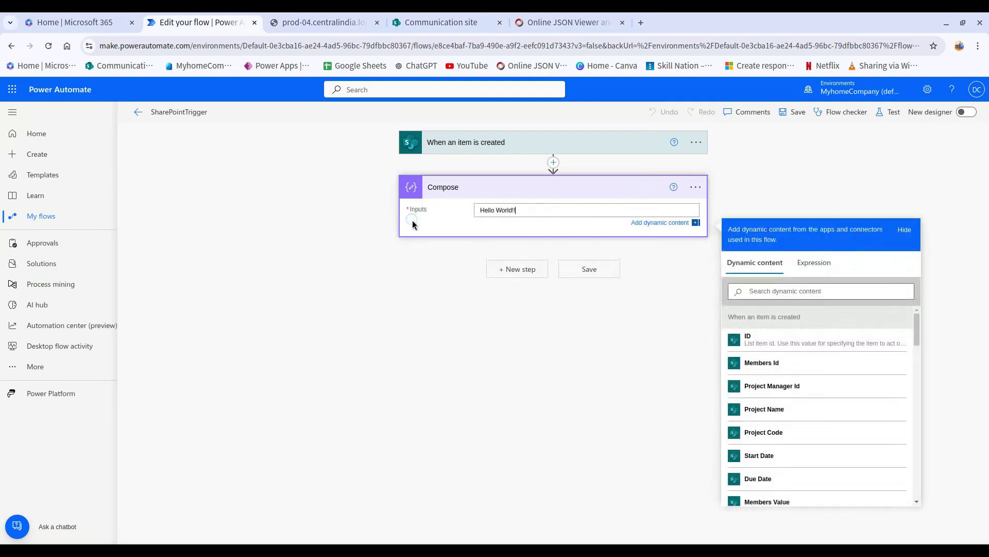
{"action": "key", "text": "BackSpace"}
{"action": "key", "text": "BackSpace"}
{"action": "key", "text": "BackSpace"}
{"action": "key", "text": "BackSpace"}
{"action": "key", "text": "BackSpace"}
{"action": "key", "text": "BackSpace"}
{"action": "key", "text": "BackSpace"}
{"action": "key", "text": "BackSpace"}
{"action": "key", "text": "BackSpace"}
{"action": "key", "text": "BackSpace"}
{"action": "key", "text": "BackSpace"}
{"action": "key", "text": "BackSpace"}
{"action": "key", "text": "BackSpace"}
{"action": "left_click", "coordinate": [774, 411]}
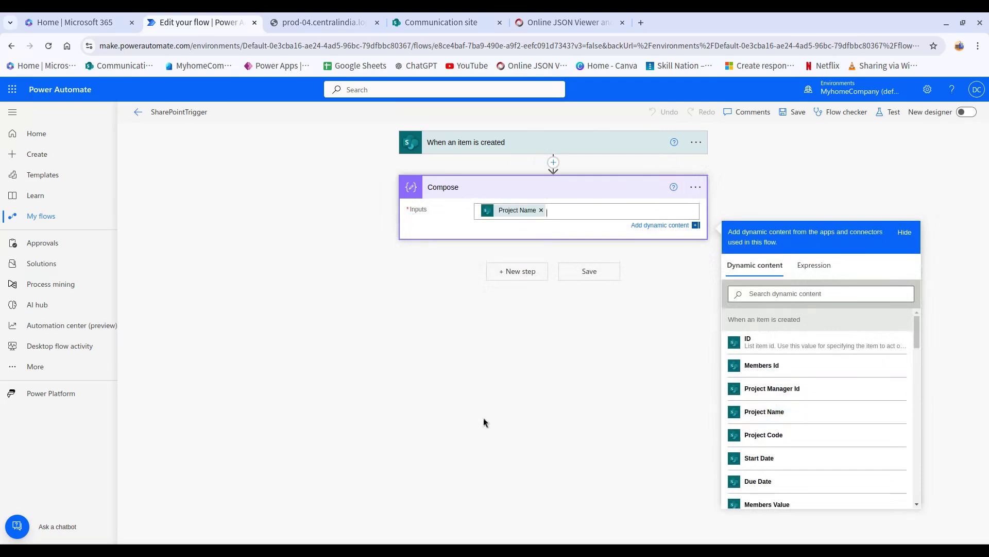
{"action": "left_click", "coordinate": [479, 306]}
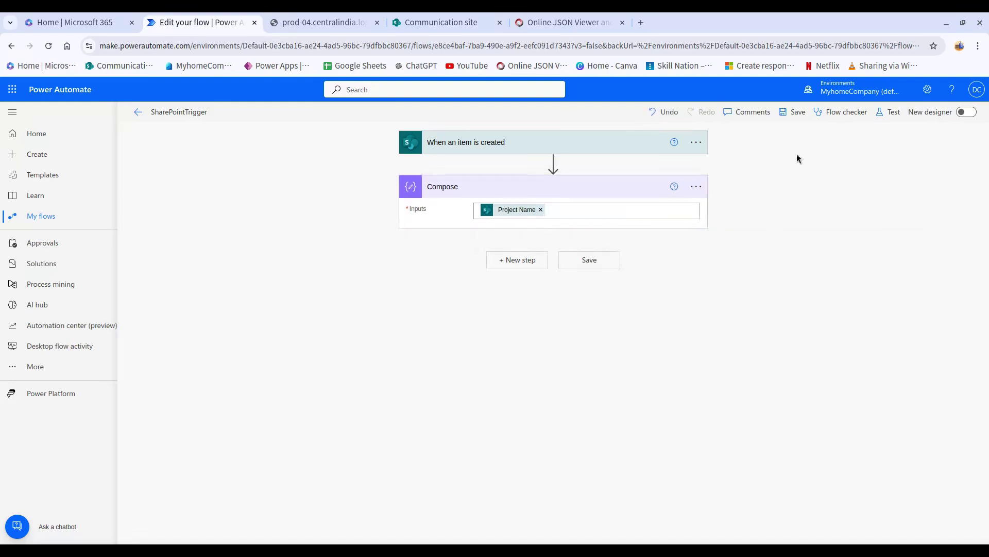
{"action": "left_click", "coordinate": [796, 112]}
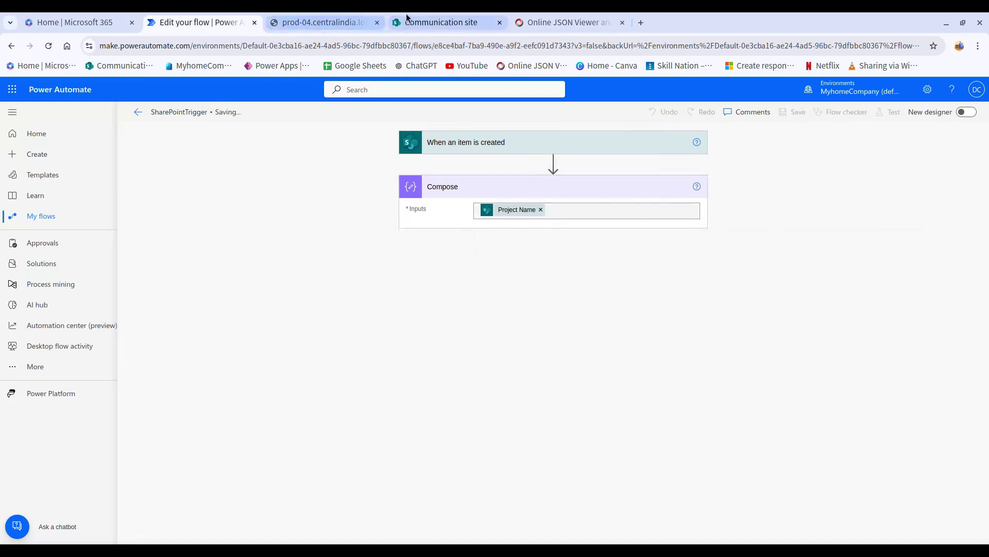
Test the flow automatically with a recently used trigger, choosing the succeeded run.
{"action": "left_click", "coordinate": [431, 23]}
{"action": "left_click", "coordinate": [209, 23]}
{"action": "left_click", "coordinate": [890, 112]}
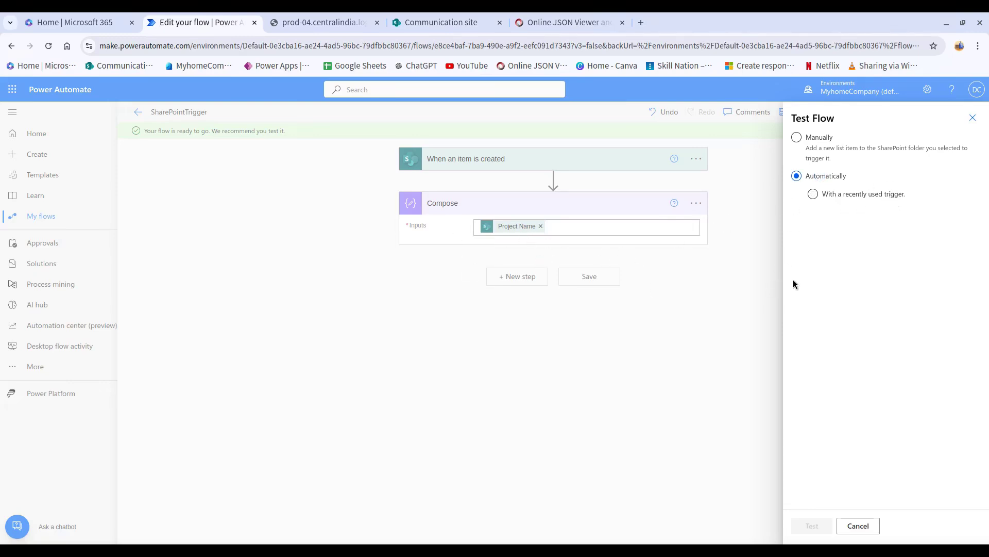
{"action": "left_click", "coordinate": [826, 198]}
{"action": "left_click", "coordinate": [800, 214]}
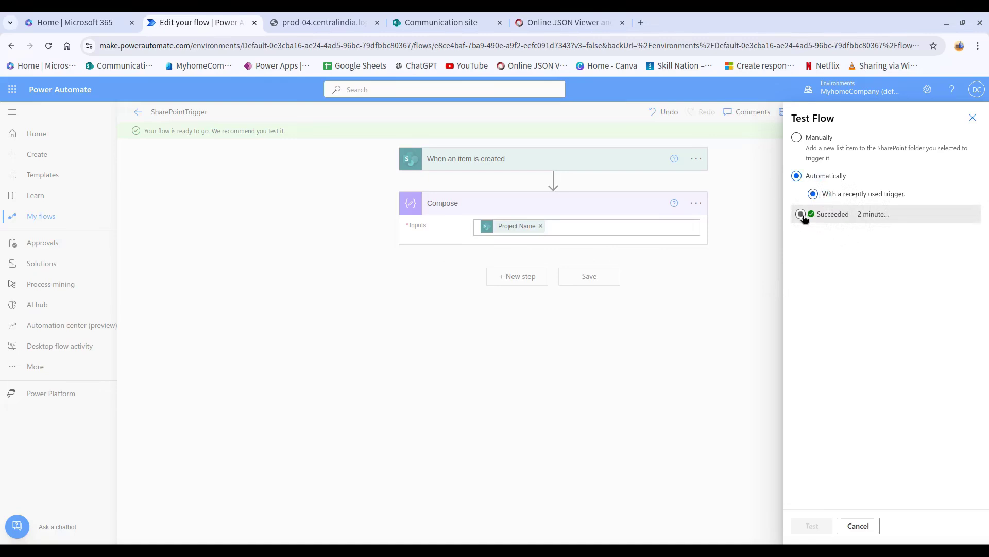
{"action": "left_click", "coordinate": [812, 525]}
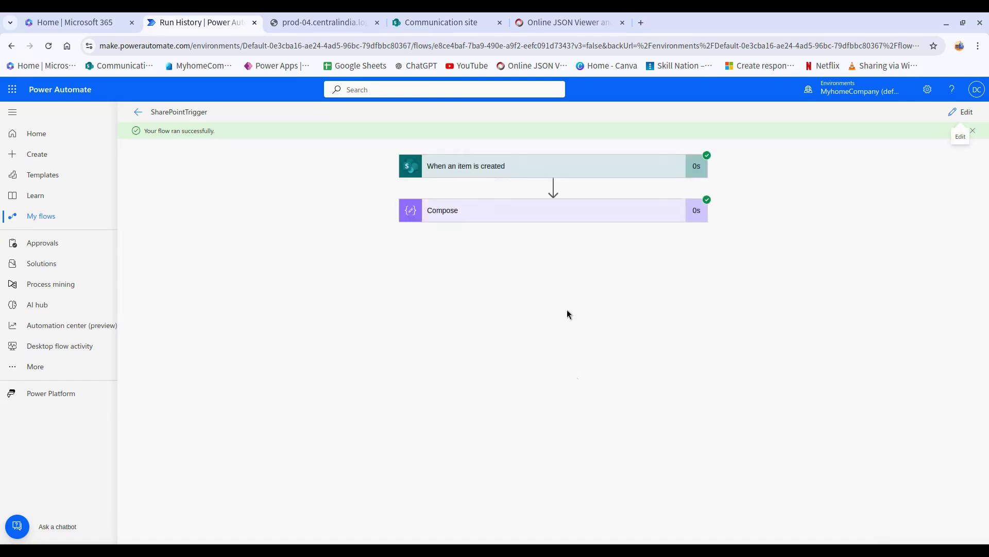
Examine the trigger and Compose results of the test run and compare them with the formatted JSON.
{"action": "left_click", "coordinate": [592, 166]}
{"action": "left_click", "coordinate": [555, 420]}
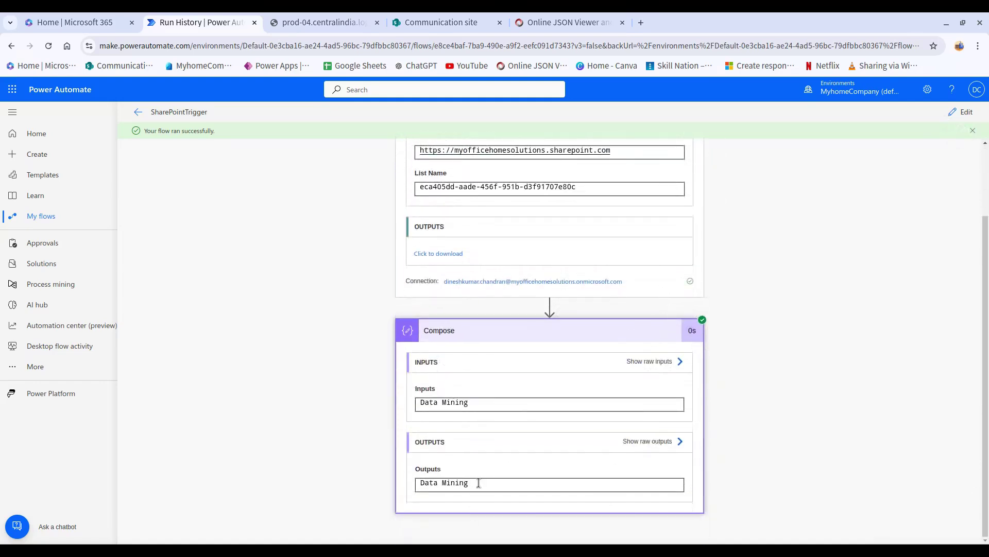
{"action": "left_click", "coordinate": [566, 22]}
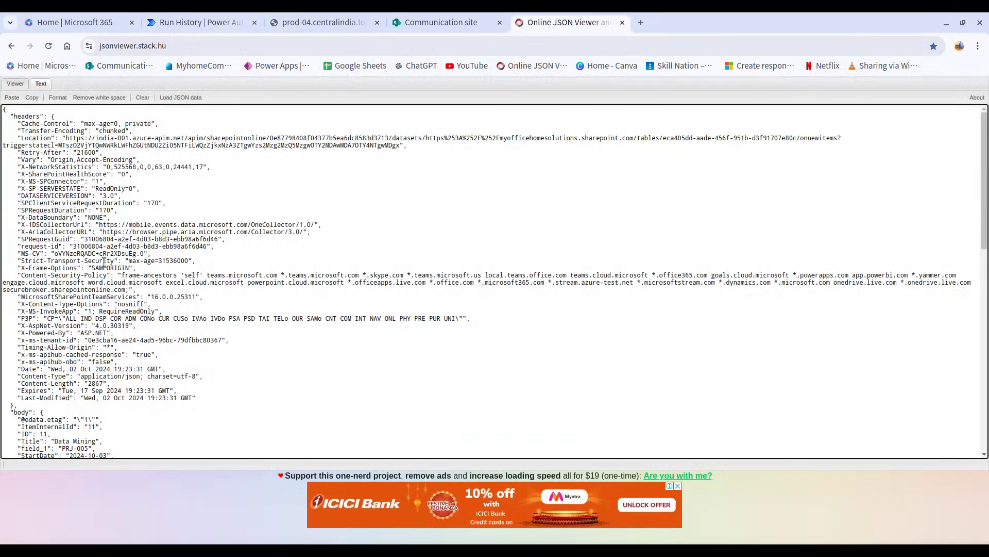
{"action": "left_click", "coordinate": [201, 23]}
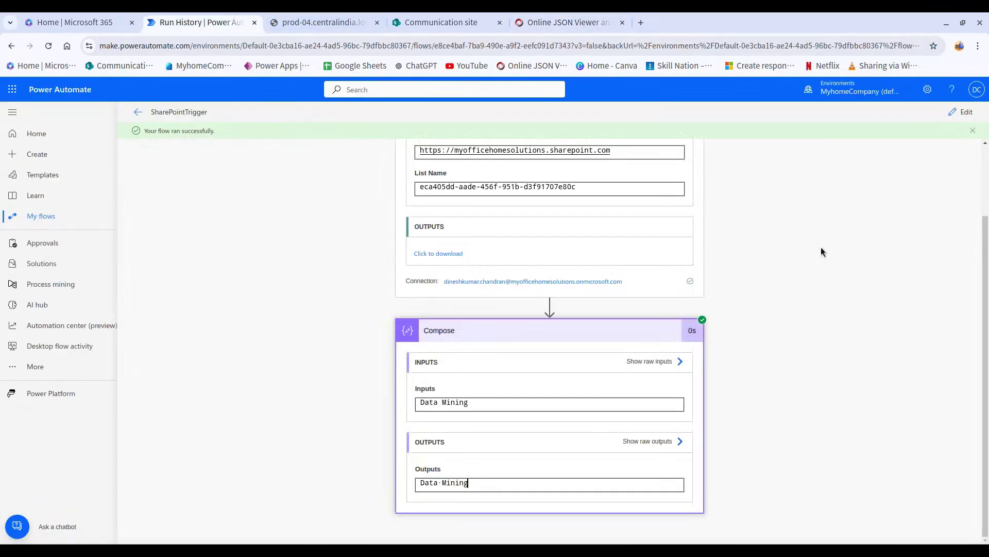
Reopen the flow for editing and replace the Compose input with the Members Value dynamic content.
{"action": "left_click", "coordinate": [962, 112]}
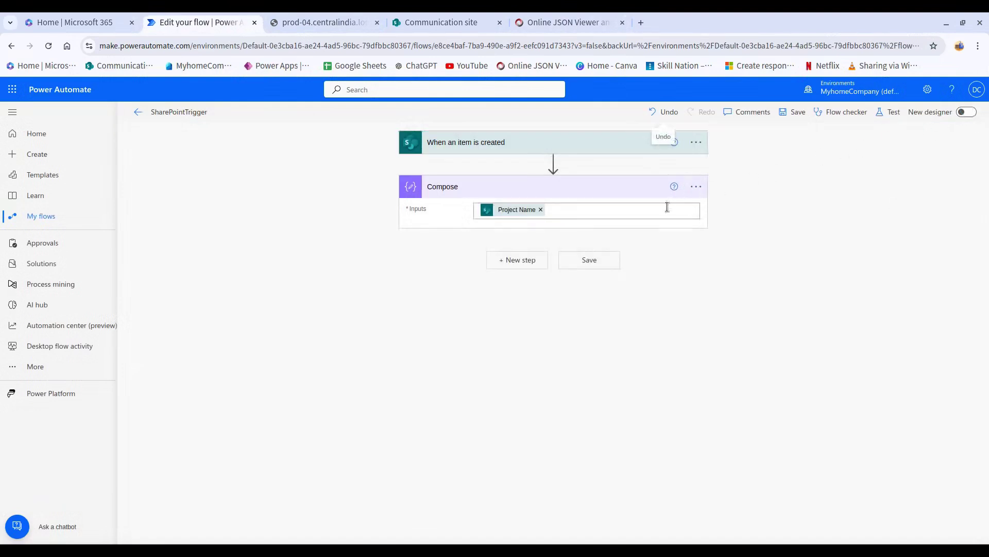
{"action": "mouse_move", "coordinate": [513, 218]}
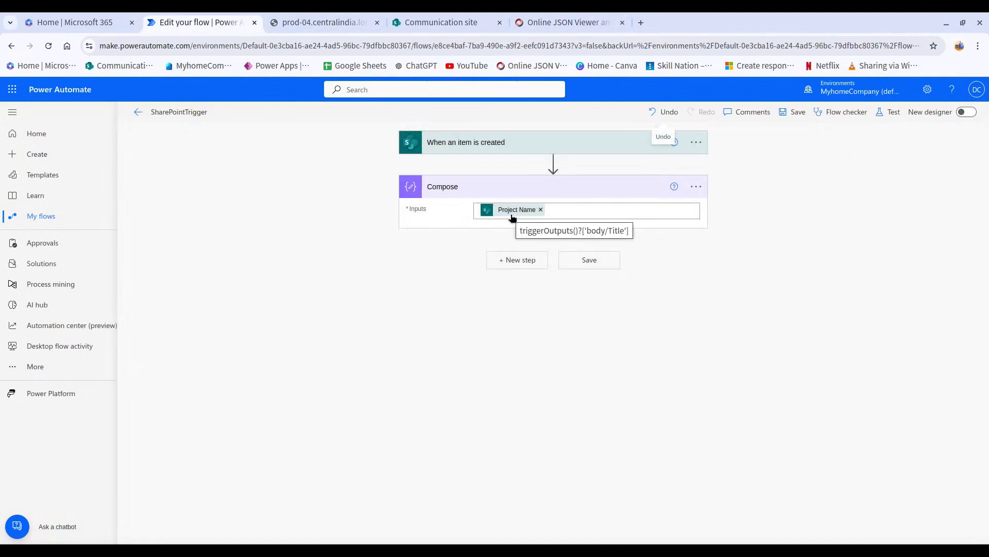
{"action": "left_click", "coordinate": [443, 23]}
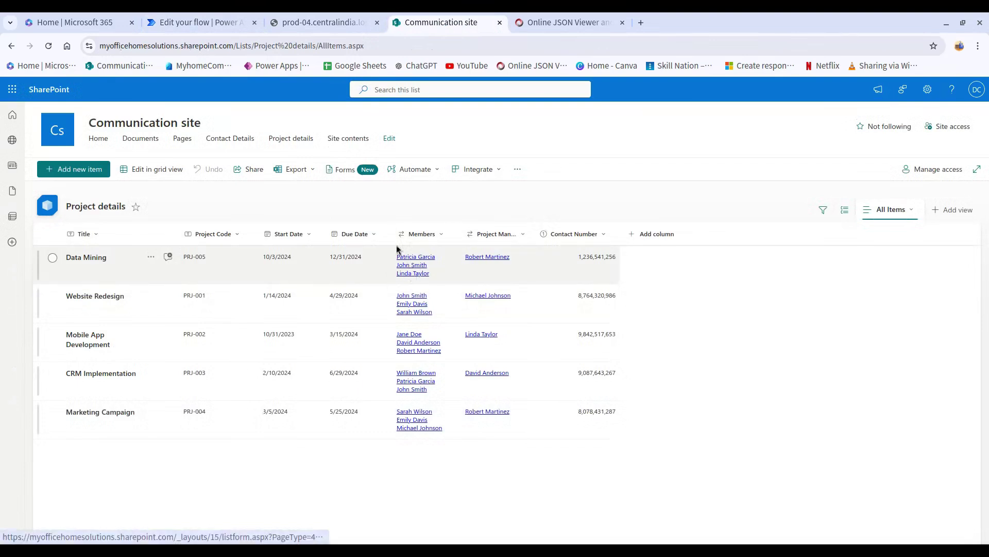
{"action": "left_click", "coordinate": [199, 24]}
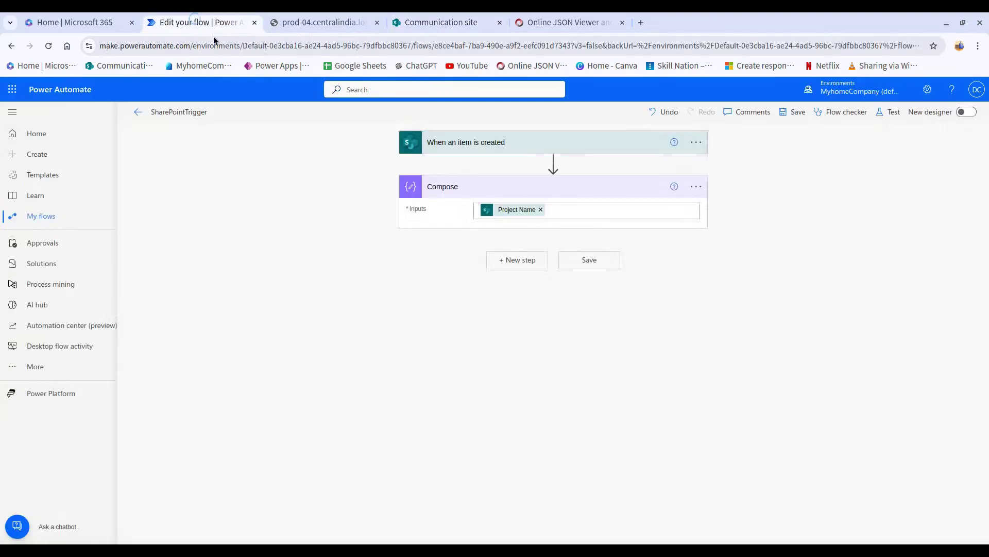
{"action": "left_click", "coordinate": [541, 209]}
{"action": "scroll", "coordinate": [847, 378], "scroll_direction": "down", "scroll_amount": 3}
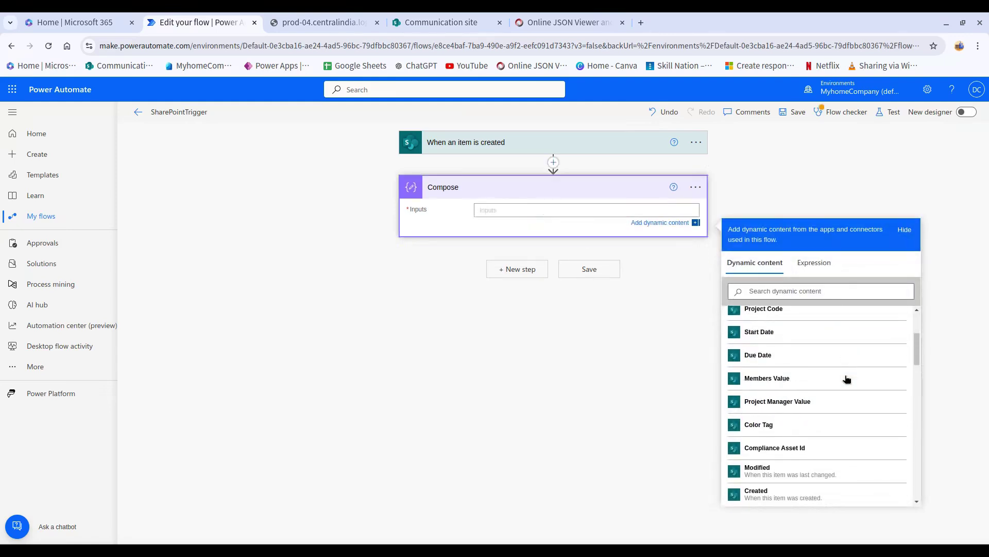
{"action": "left_click", "coordinate": [809, 380]}
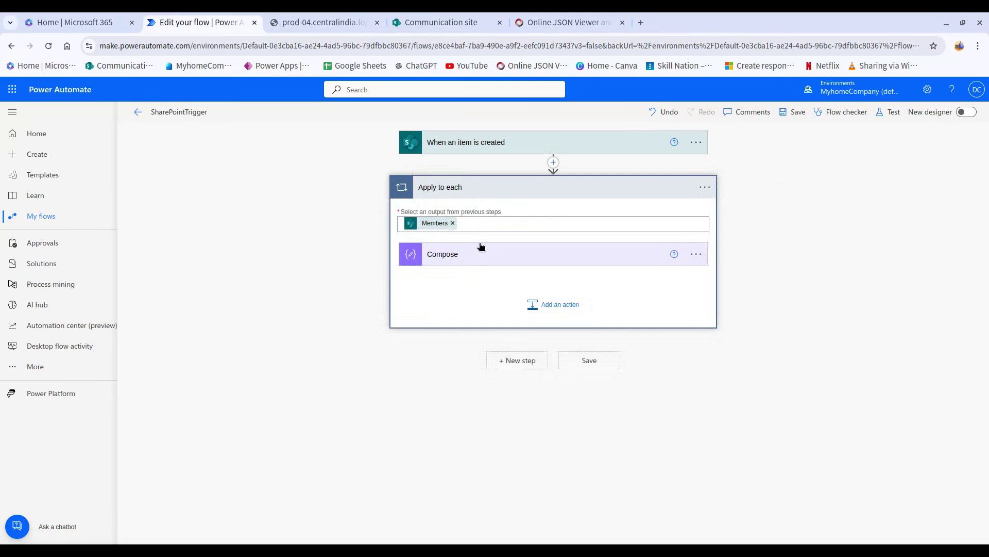
Save the flow and test it automatically with a recently used trigger, choosing the latest Test Succeeded run.
{"action": "left_click", "coordinate": [888, 112]}
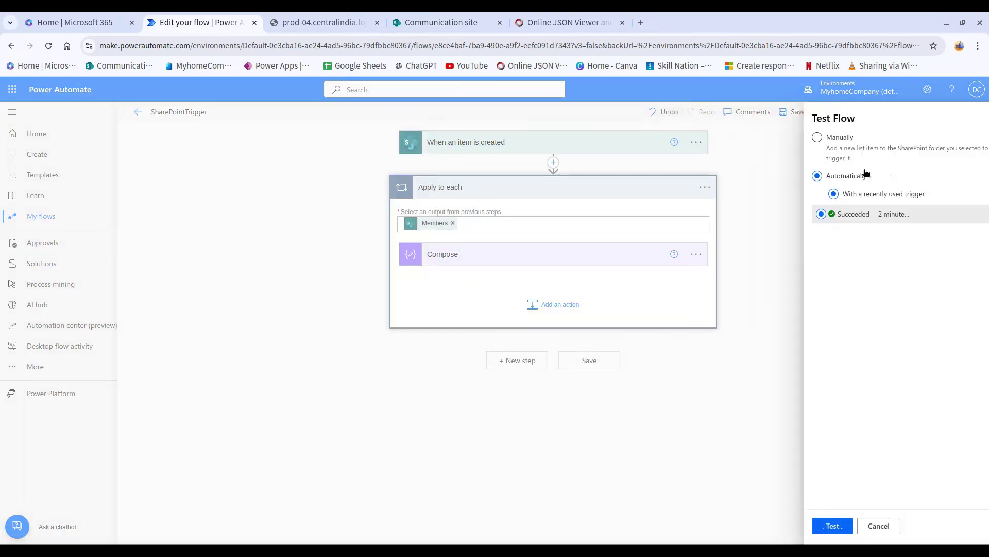
{"action": "left_click", "coordinate": [842, 216]}
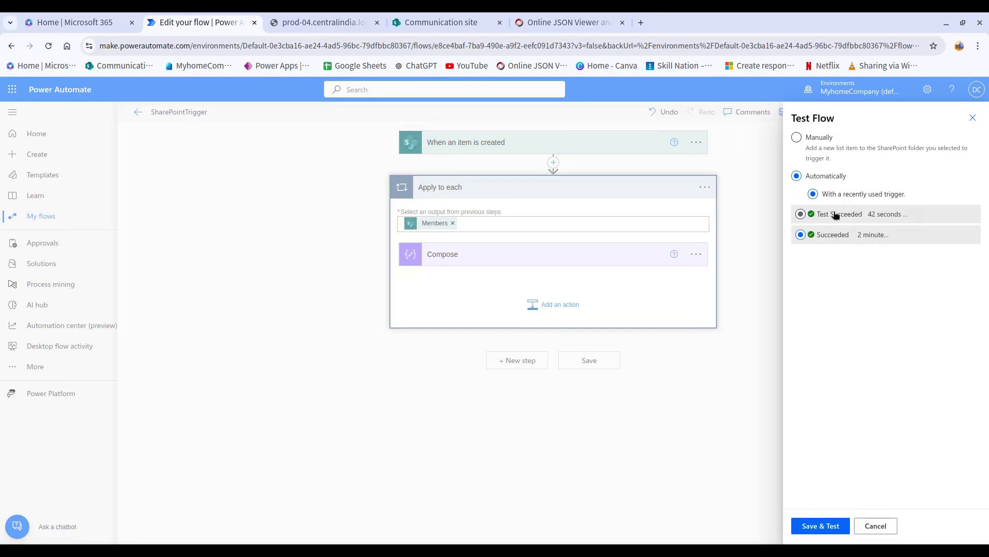
{"action": "left_click", "coordinate": [829, 526]}
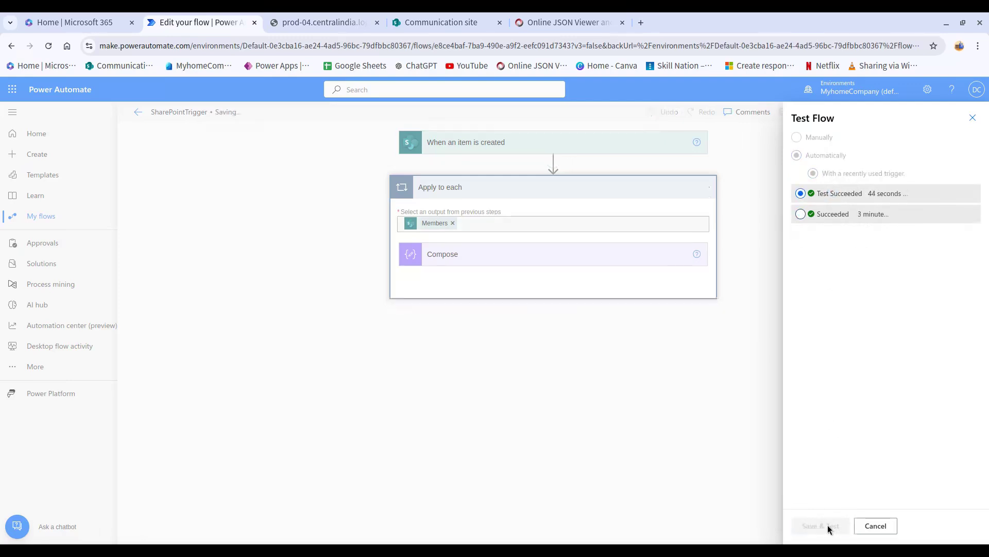
{"action": "left_click", "coordinate": [828, 526]}
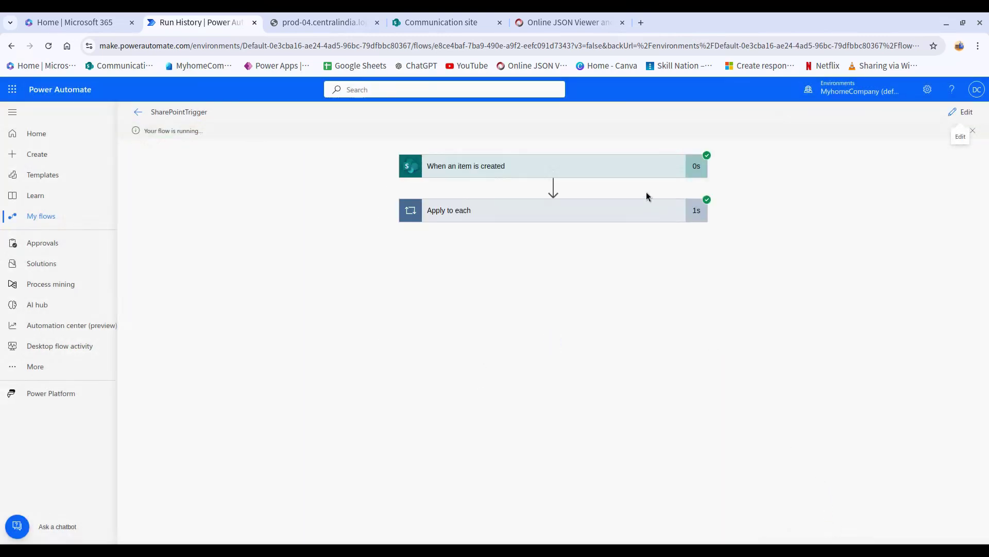
Examine the Compose inputs and outputs in each Apply to each iteration and return to editing the flow.
{"action": "left_click", "coordinate": [587, 210]}
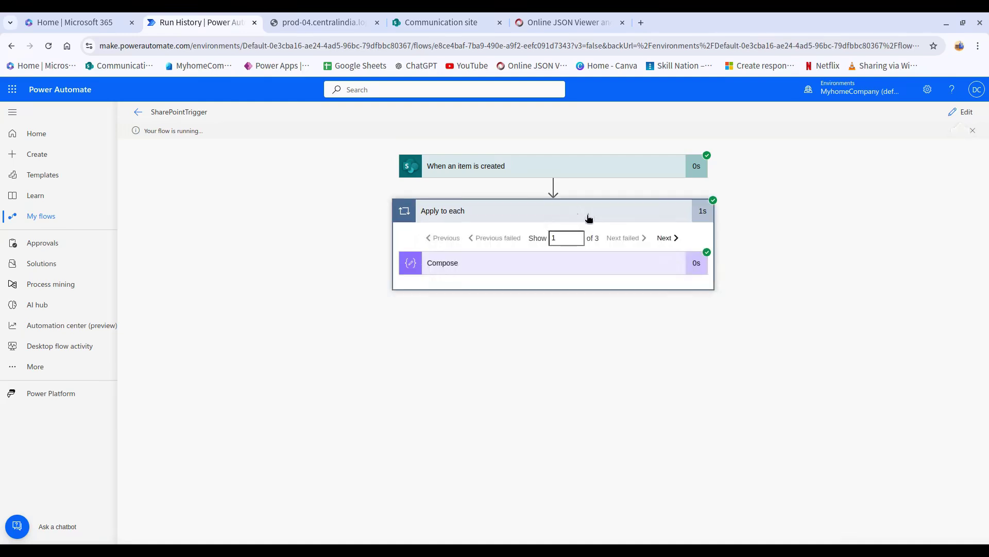
{"action": "left_click", "coordinate": [581, 264]}
{"action": "left_click", "coordinate": [664, 238]}
{"action": "left_click", "coordinate": [664, 238]}
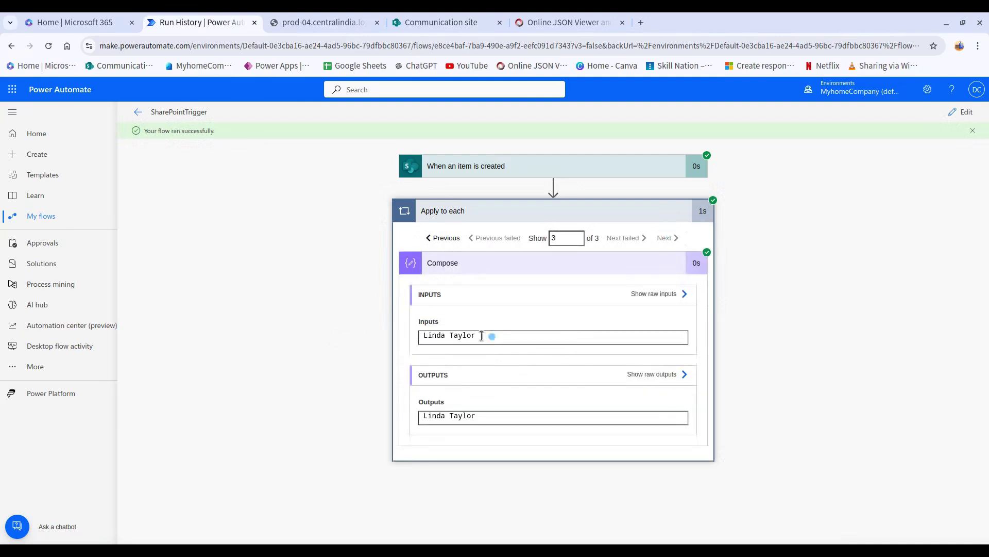
{"action": "left_click", "coordinate": [529, 309]}
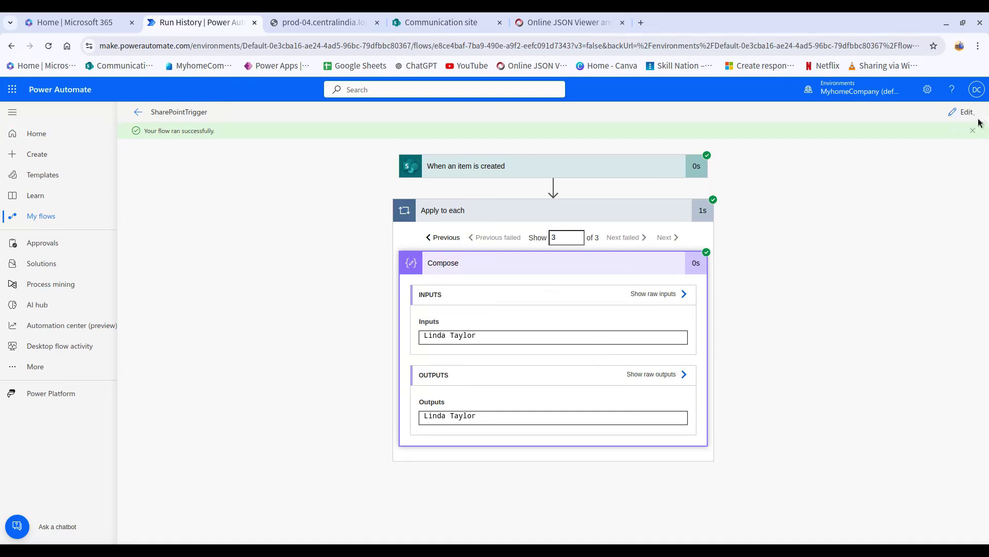
{"action": "left_click", "coordinate": [964, 112]}
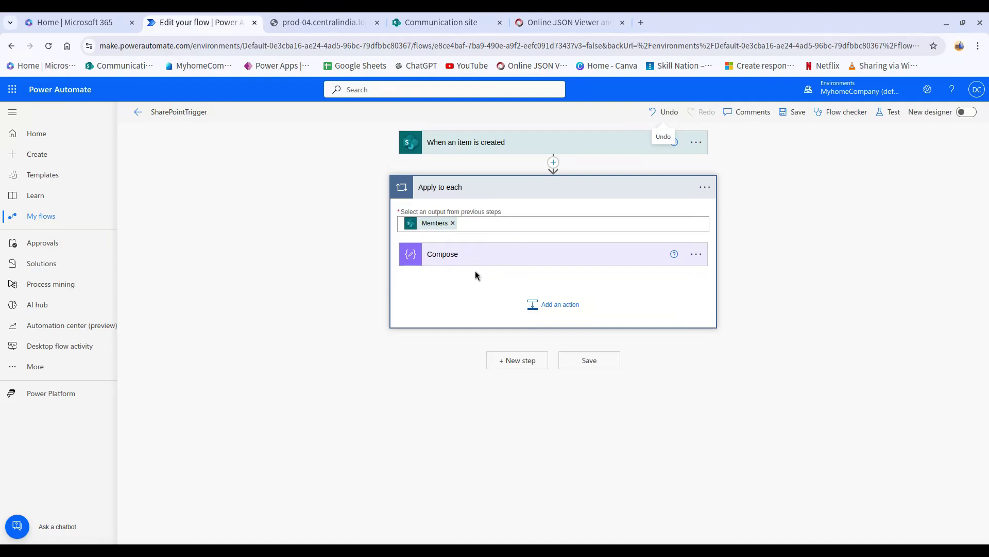
Create an instant cloud flow named ManuallyTrigger with the Manually trigger a flow trigger and turn off the new designer.
{"action": "left_click", "coordinate": [43, 158]}
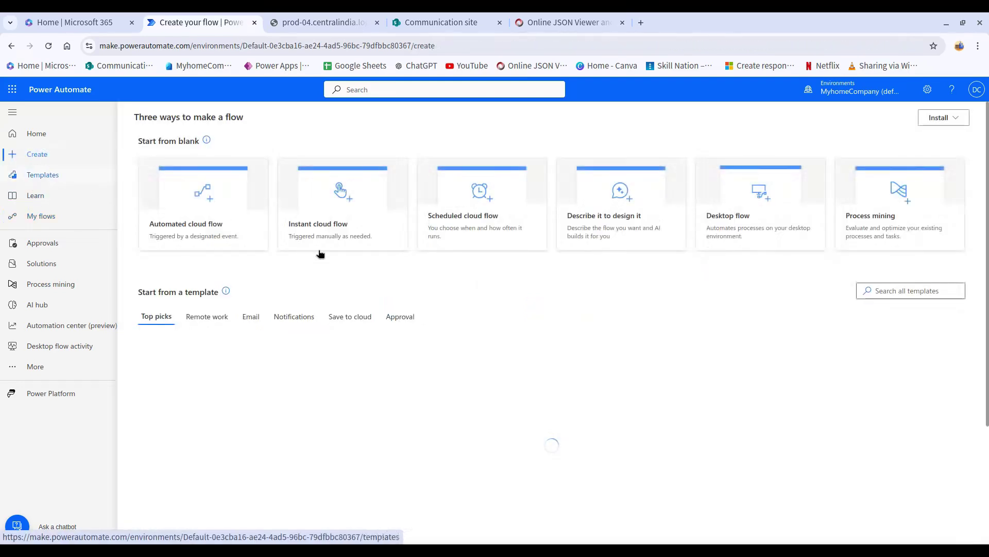
{"action": "left_click", "coordinate": [359, 213]}
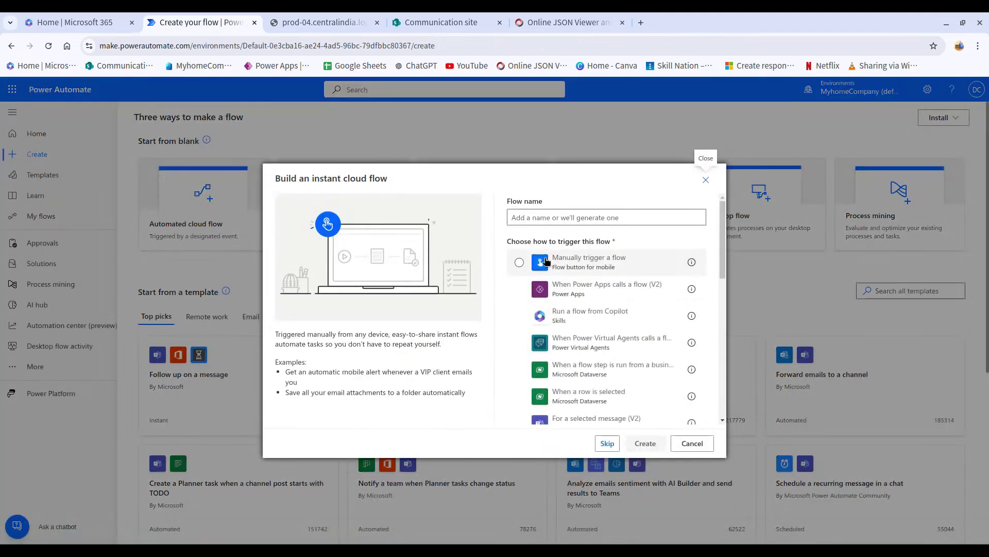
{"action": "left_click", "coordinate": [521, 263]}
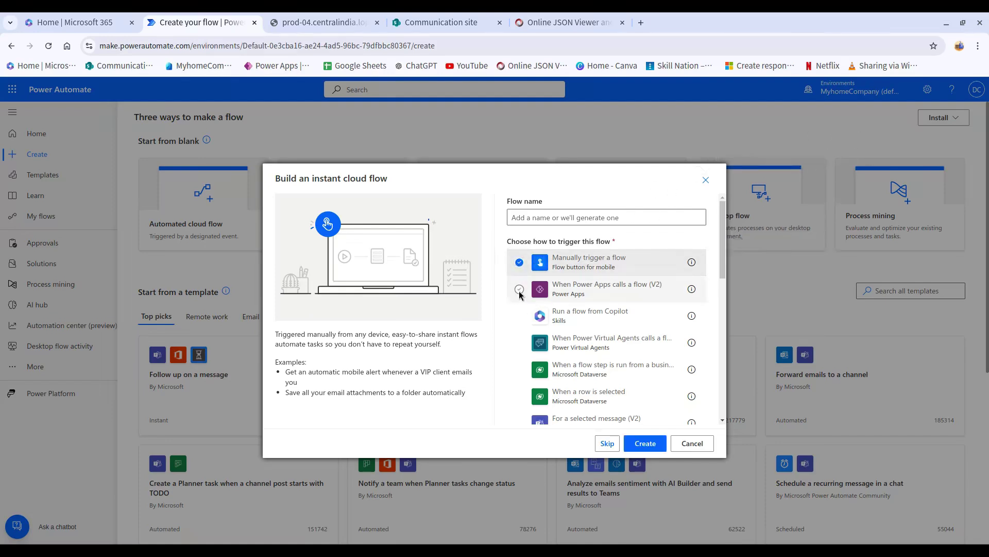
{"action": "left_click", "coordinate": [536, 297]}
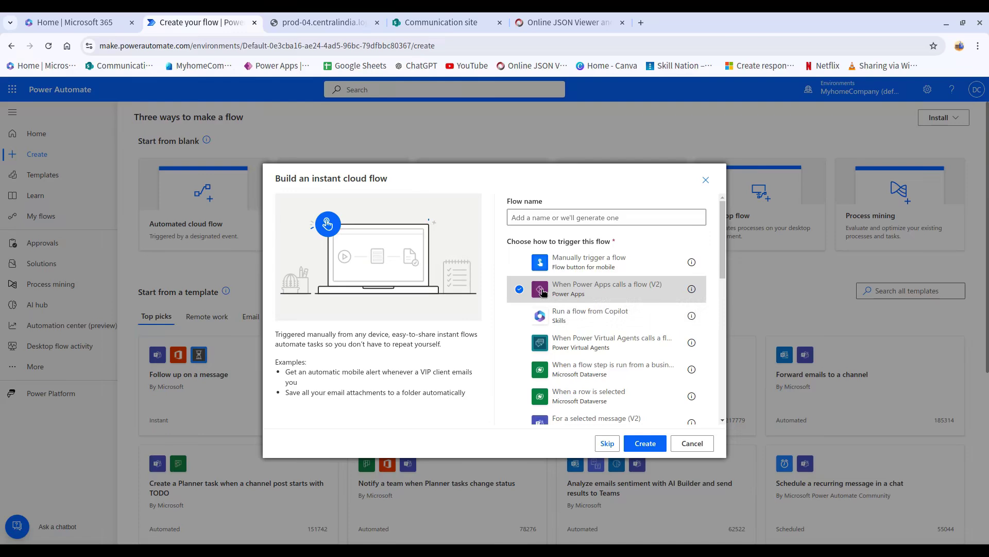
{"action": "left_click", "coordinate": [540, 264]}
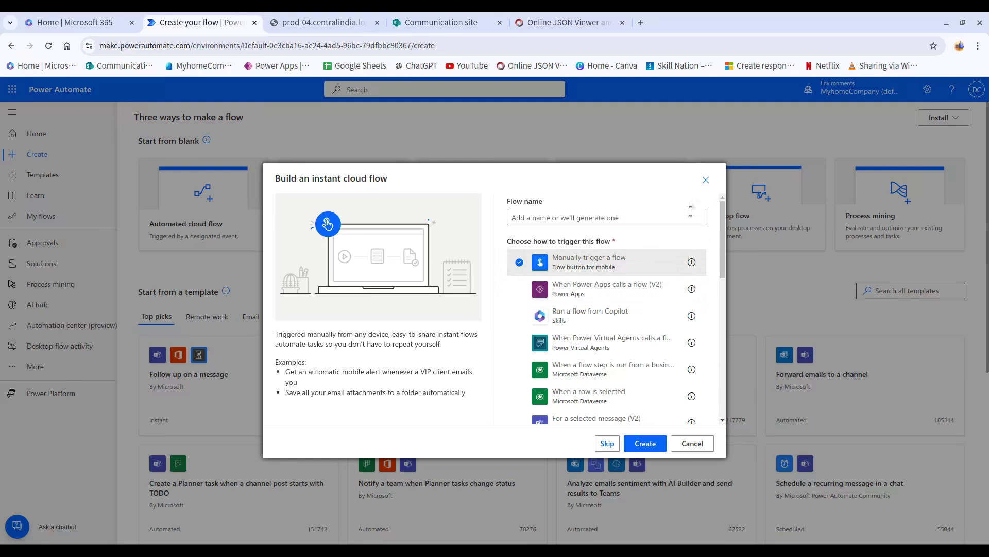
{"action": "left_click", "coordinate": [670, 217]}
{"action": "type", "text": "Ma"}
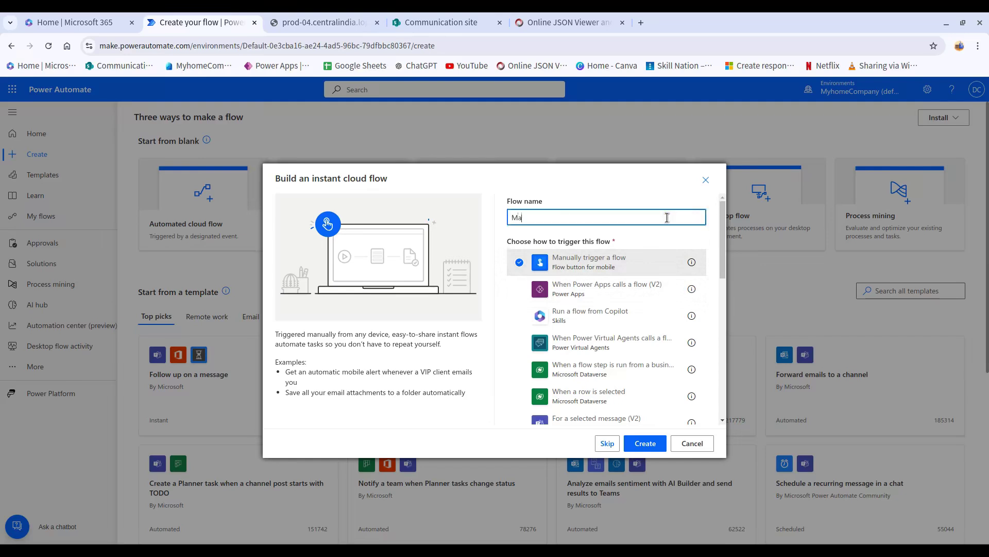
{"action": "type", "text": "nuallyTrigger"}
{"action": "left_click", "coordinate": [656, 441]}
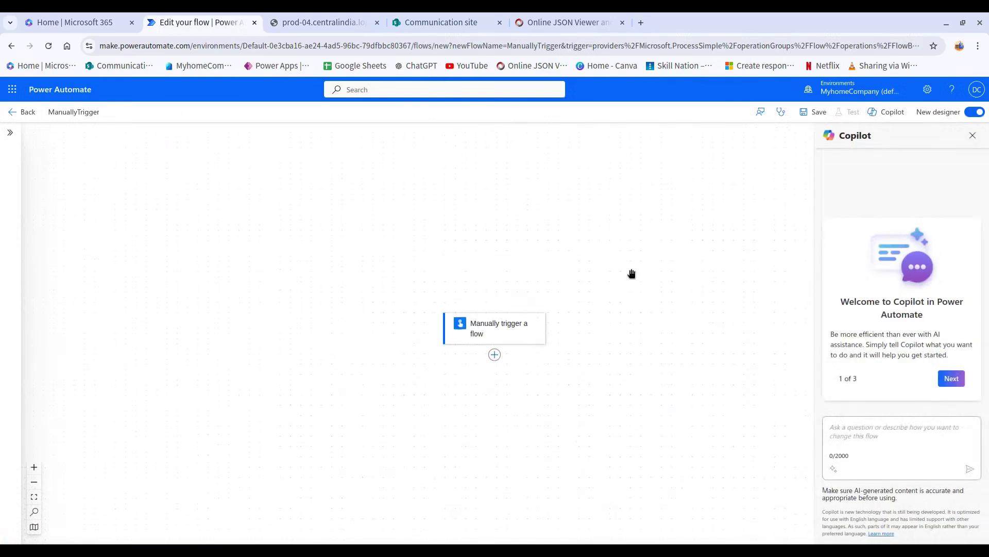
{"action": "left_click", "coordinate": [970, 114]}
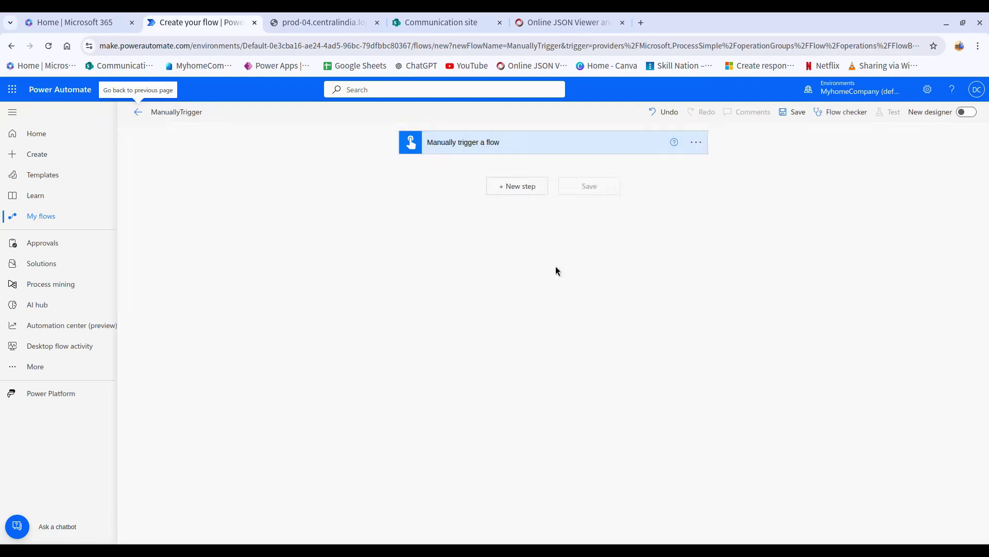
Add a new step after the manual trigger and choose the SharePoint connector for it.
{"action": "left_click", "coordinate": [521, 186]}
{"action": "left_click", "coordinate": [527, 216]}
{"action": "type", "text": "Compose"}
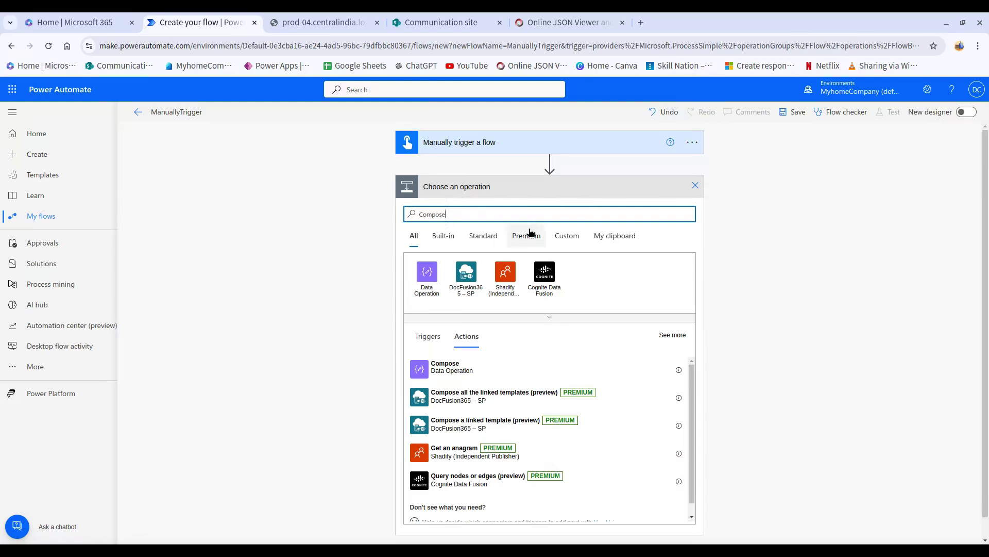
{"action": "key", "text": "BackSpace"}
{"action": "key", "text": "BackSpace"}
{"action": "key", "text": "BackSpace"}
{"action": "key", "text": "BackSpace"}
{"action": "key", "text": "BackSpace"}
{"action": "key", "text": "BackSpace"}
{"action": "type", "text": "share"}
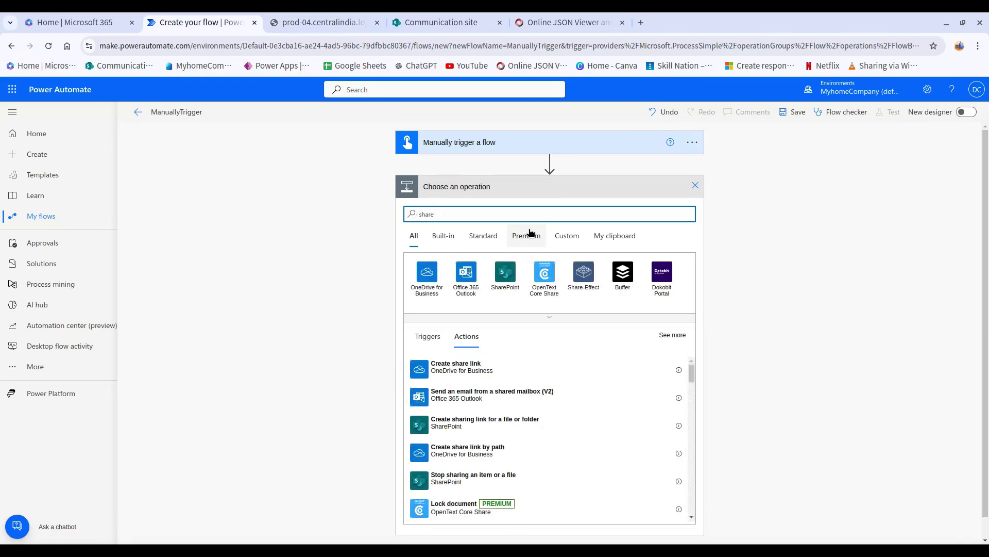
{"action": "left_click", "coordinate": [501, 277]}
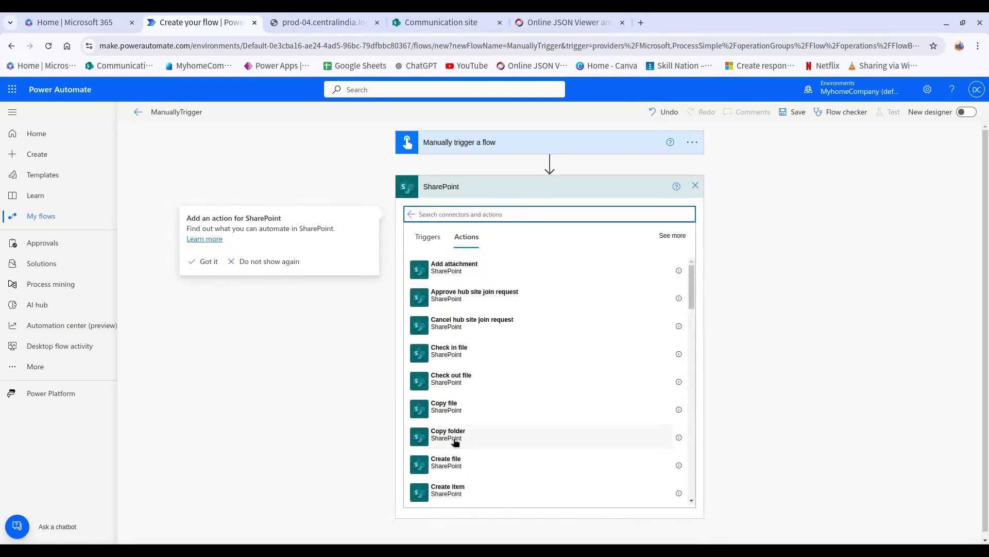
Search the SharePoint actions for lists and add the Get lists action to the flow.
{"action": "scroll", "coordinate": [491, 379], "scroll_direction": "down", "scroll_amount": 8}
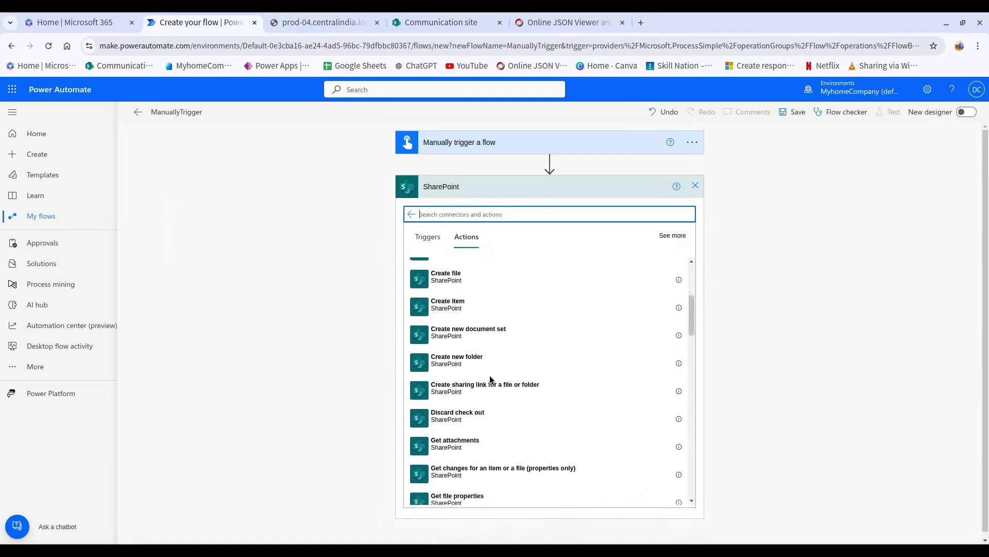
{"action": "scroll", "coordinate": [491, 379], "scroll_direction": "down", "scroll_amount": 1}
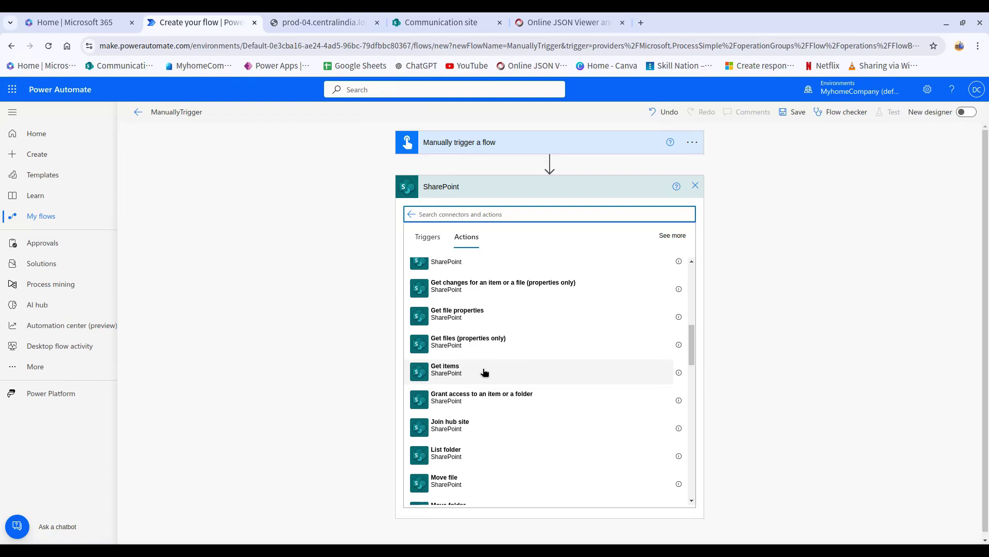
{"action": "scroll", "coordinate": [484, 371], "scroll_direction": "up", "scroll_amount": 4}
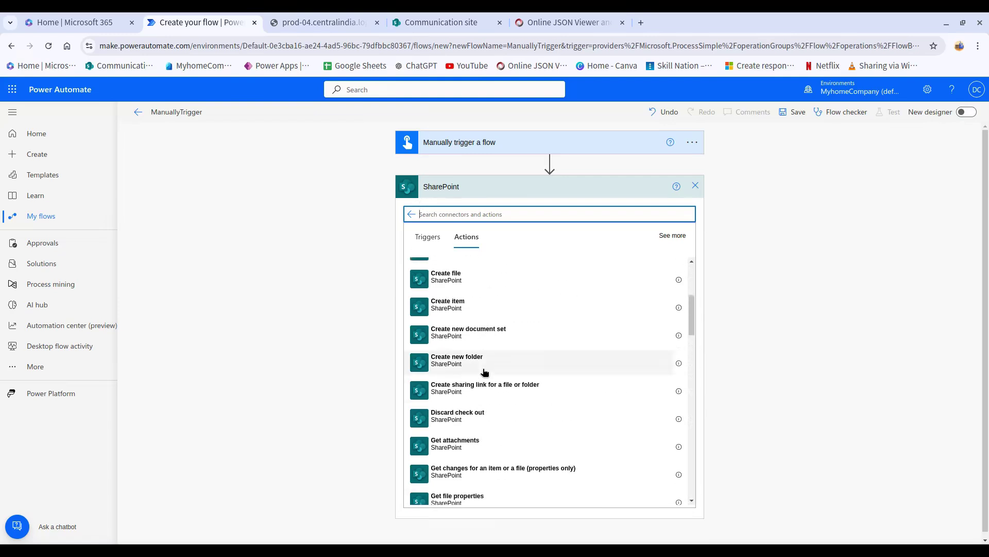
{"action": "scroll", "coordinate": [547, 309], "scroll_direction": "up", "scroll_amount": 3}
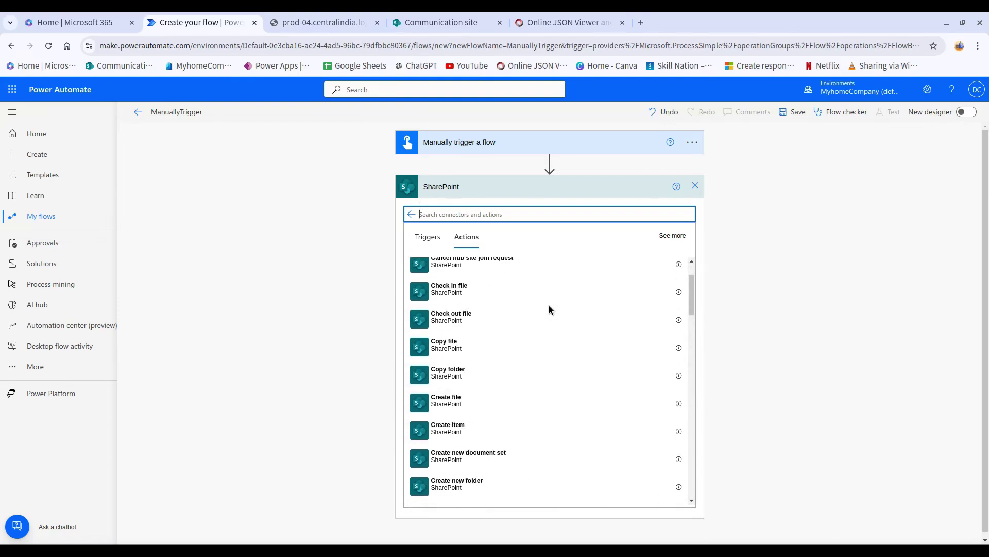
{"action": "scroll", "coordinate": [549, 309], "scroll_direction": "up", "scroll_amount": 2}
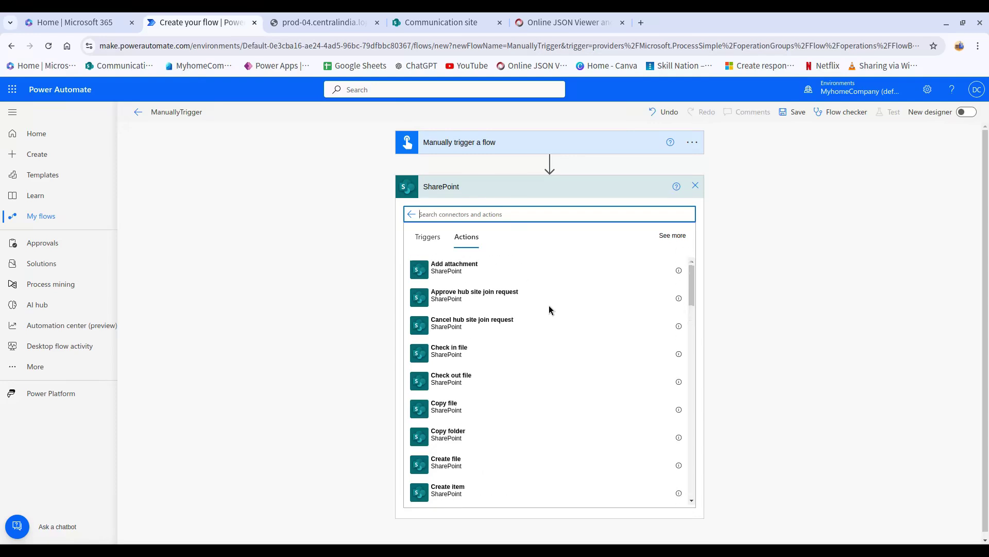
{"action": "type", "text": "lists"}
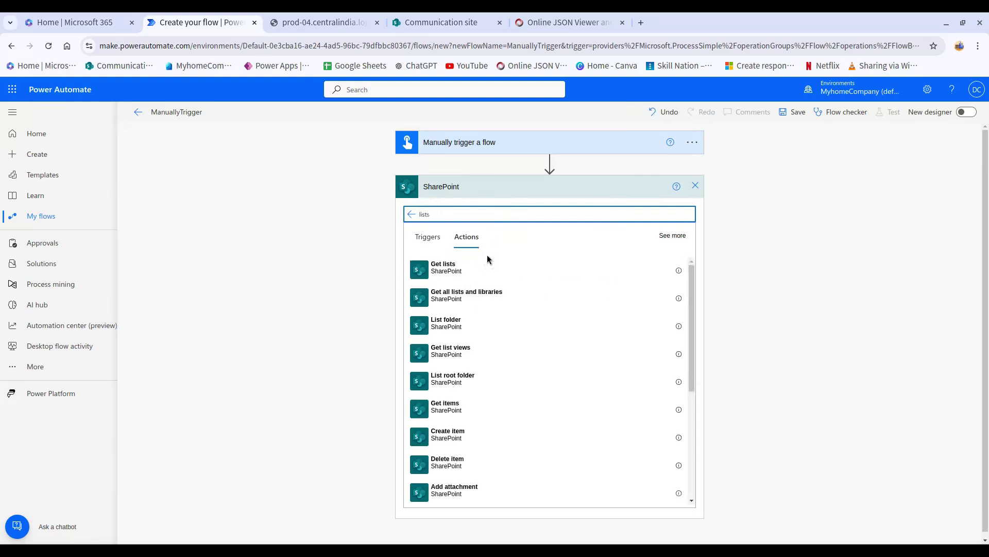
{"action": "left_click", "coordinate": [461, 270]}
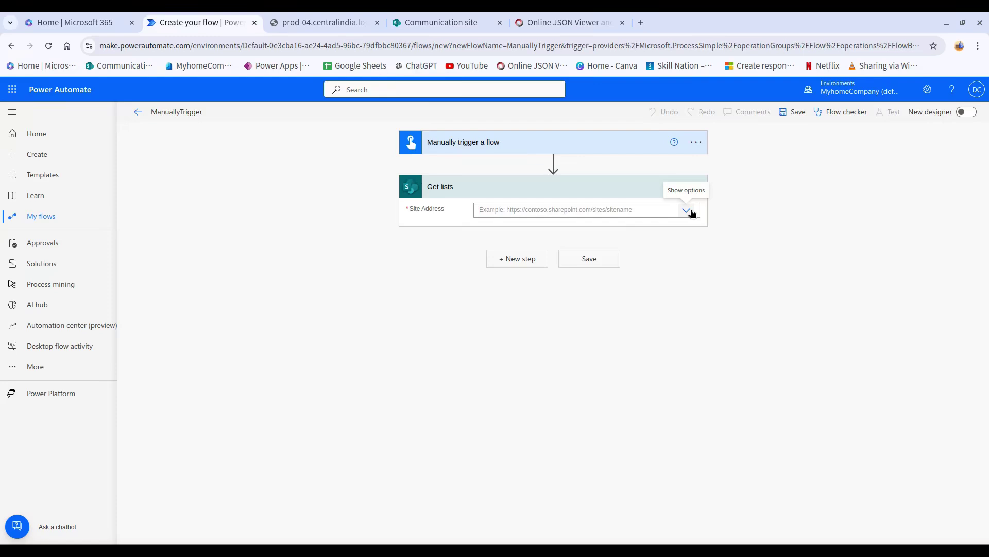
Set the Get lists action's site address to Communication site and save the flow.
{"action": "left_click", "coordinate": [687, 211]}
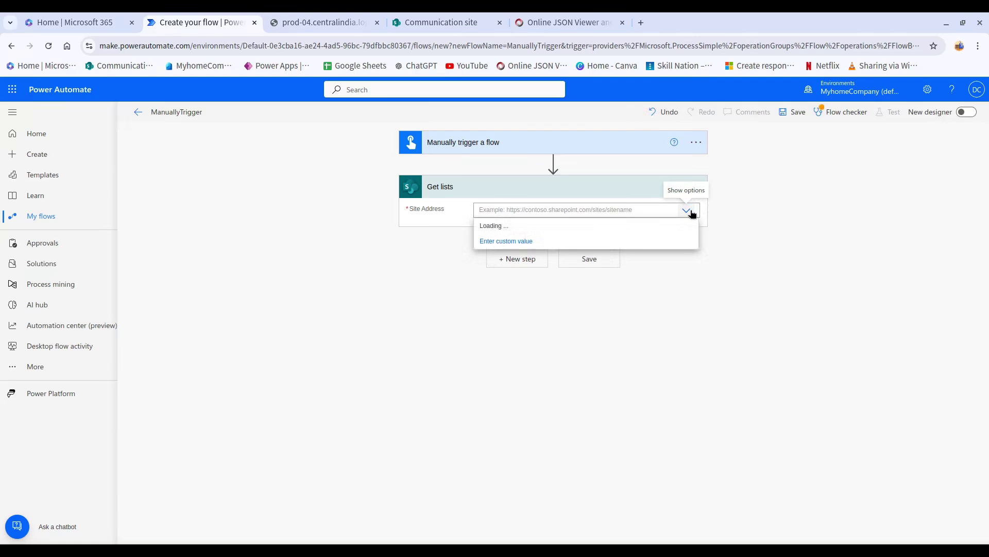
{"action": "left_click", "coordinate": [598, 229]}
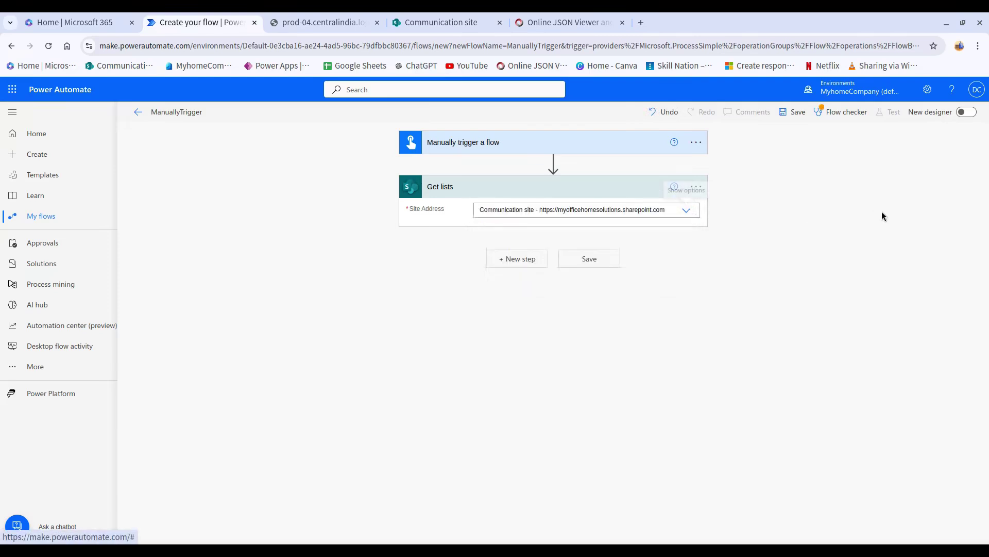
{"action": "left_click", "coordinate": [793, 111]}
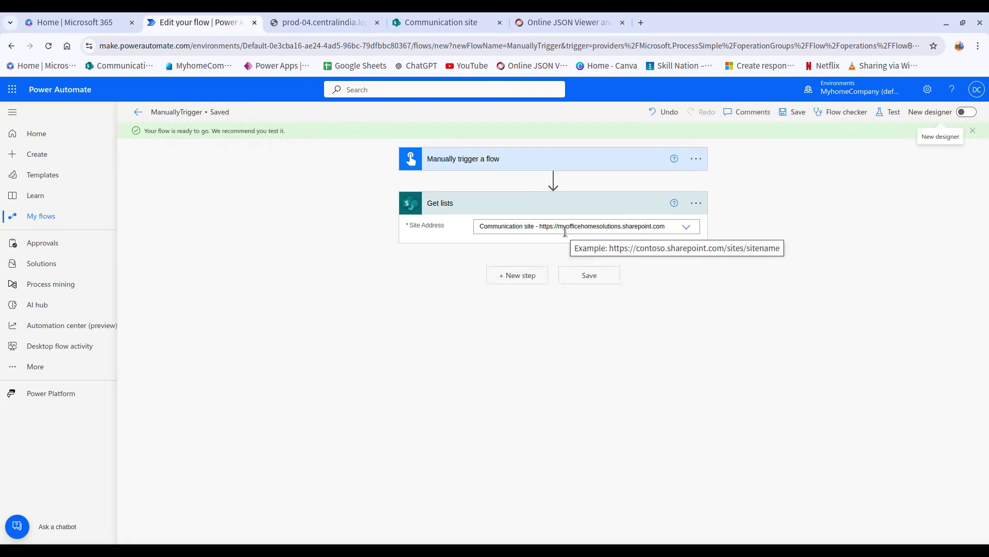
Test the ManuallyTrigger flow manually, continuing with its SharePoint connection and running it.
{"action": "left_click", "coordinate": [890, 112]}
{"action": "left_click", "coordinate": [820, 139]}
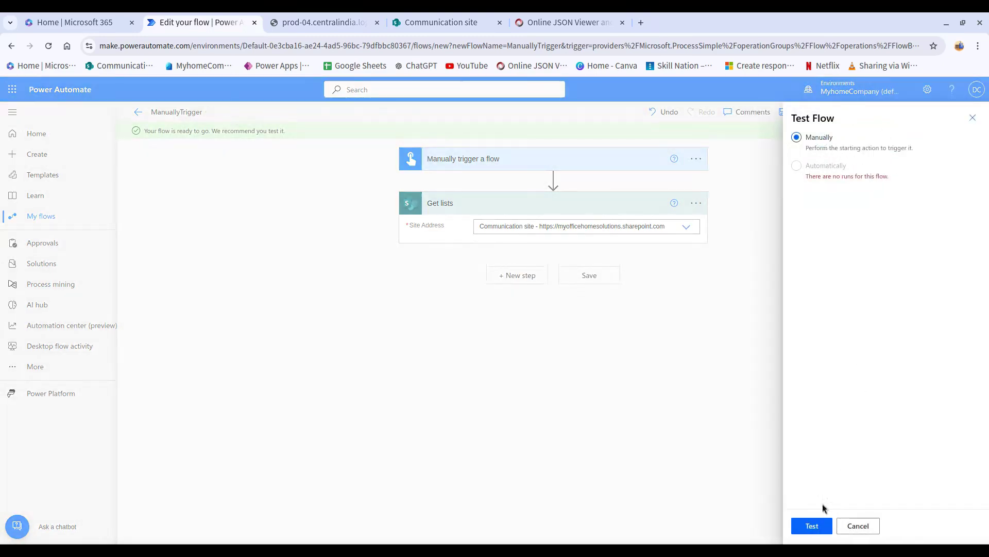
{"action": "left_click", "coordinate": [813, 524]}
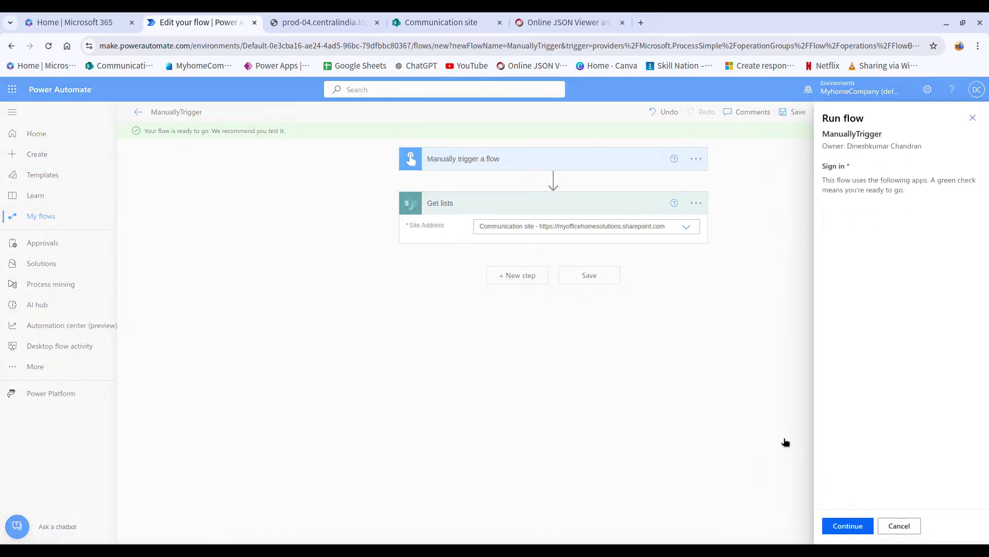
{"action": "left_click", "coordinate": [848, 525]}
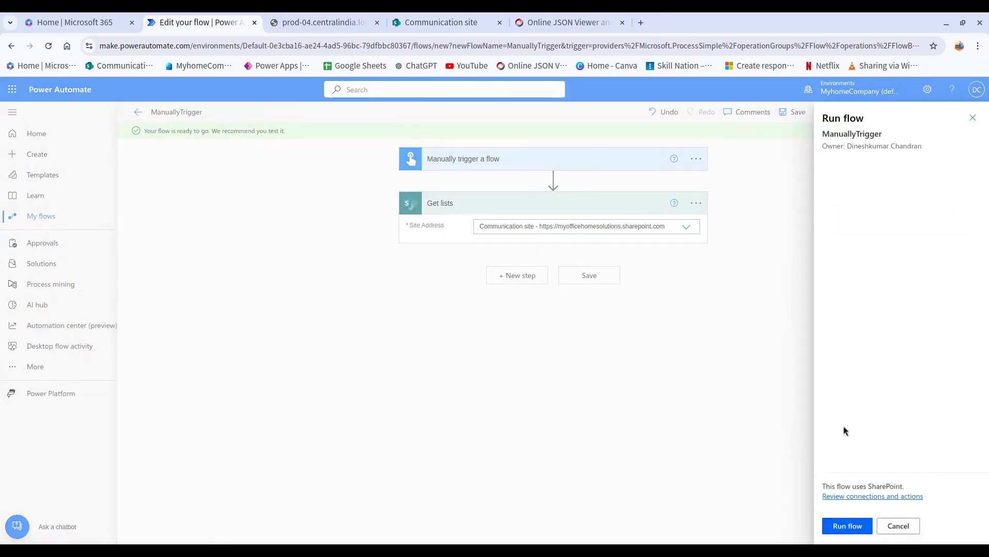
{"action": "left_click", "coordinate": [848, 527]}
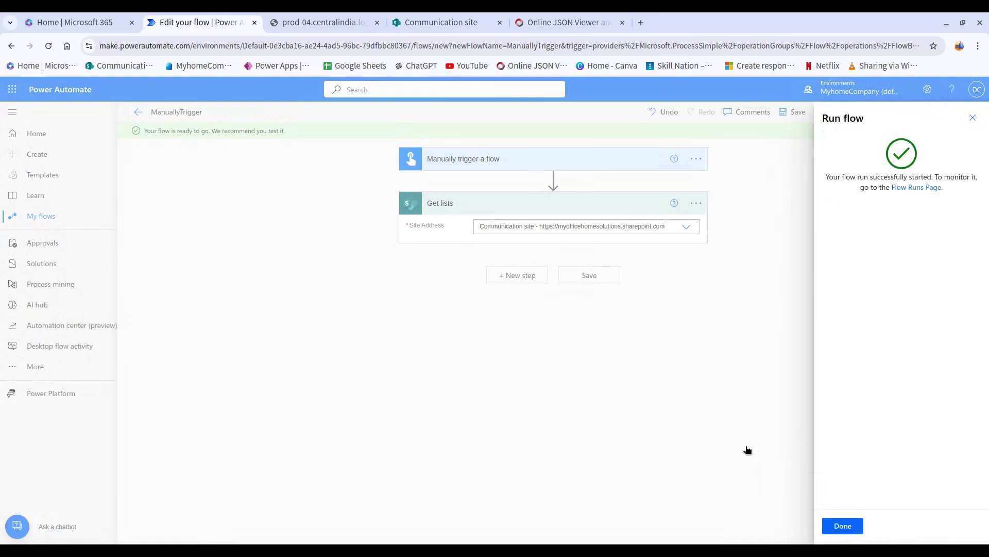
{"action": "left_click", "coordinate": [846, 525]}
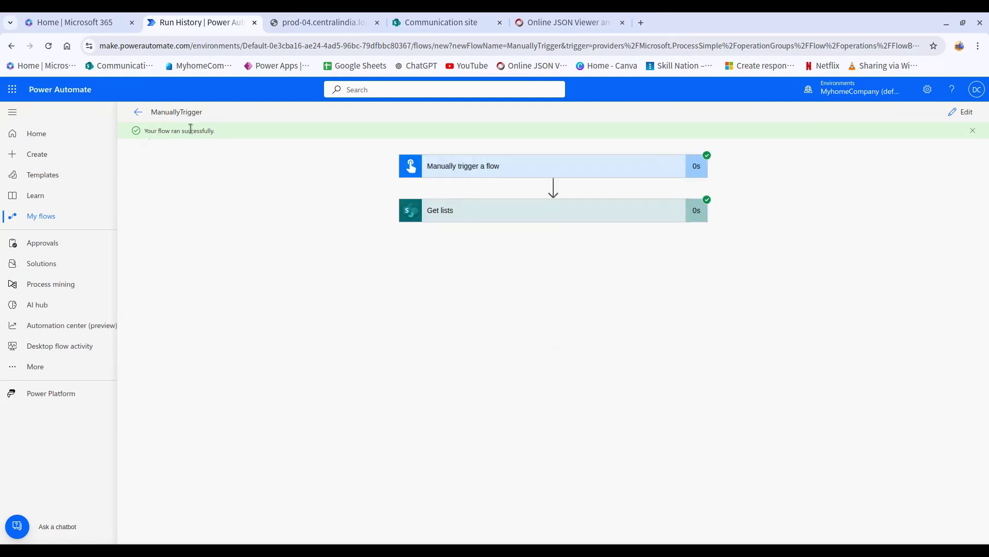
Expand the Get lists action in the run results and examine the JSON entries in its output value.
{"action": "left_click", "coordinate": [642, 221]}
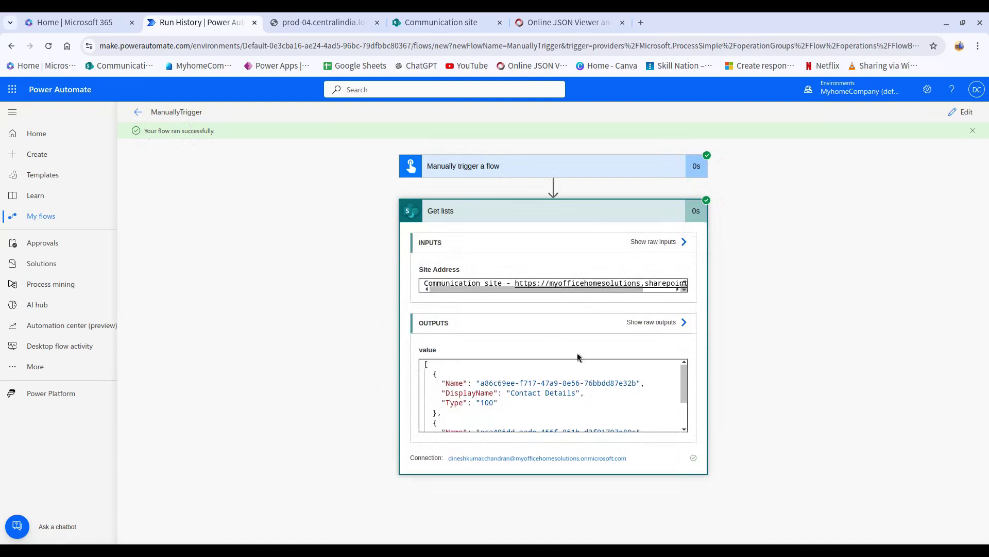
{"action": "scroll", "coordinate": [539, 392], "scroll_direction": "down", "scroll_amount": 2}
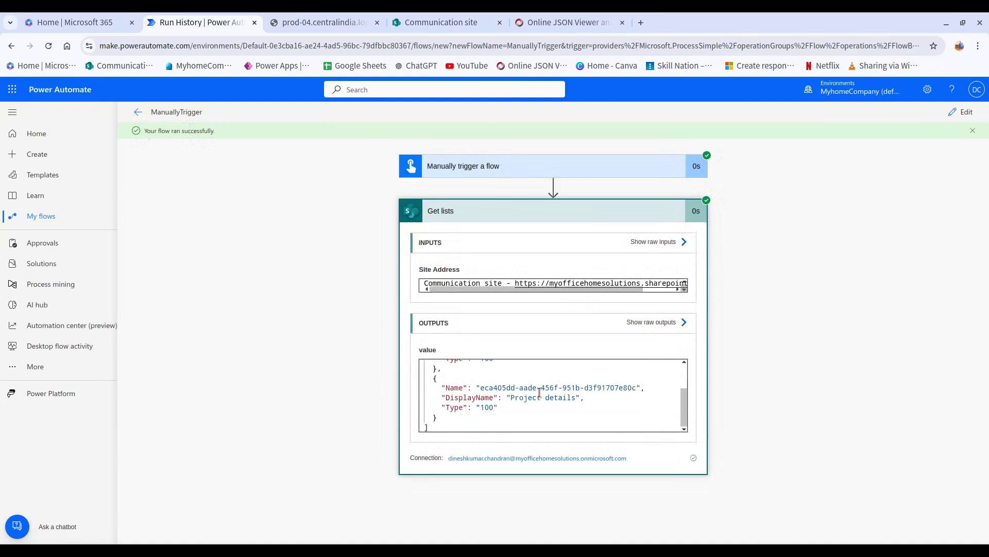
{"action": "scroll", "coordinate": [539, 387], "scroll_direction": "up", "scroll_amount": 2}
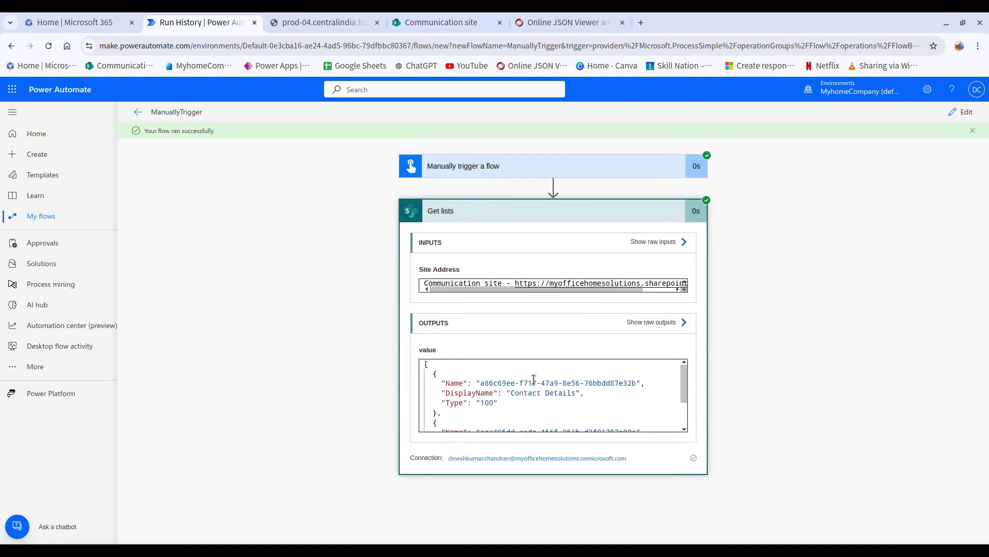
{"action": "left_click_drag", "start_coordinate": [430, 365], "coordinate": [447, 418]}
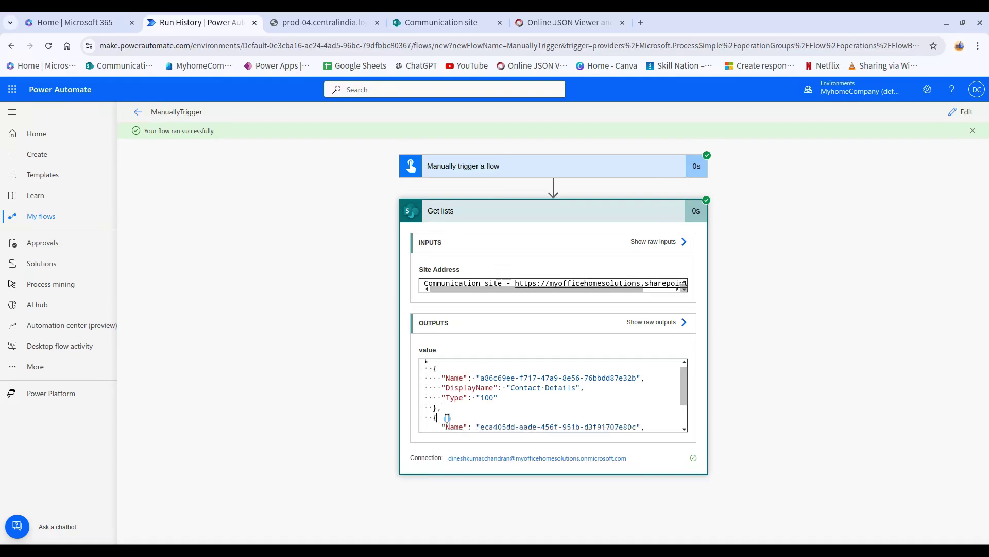
{"action": "scroll", "coordinate": [464, 413], "scroll_direction": "down", "scroll_amount": 1}
{"action": "left_click", "coordinate": [508, 404]}
{"action": "key", "text": "ctrl+a"}
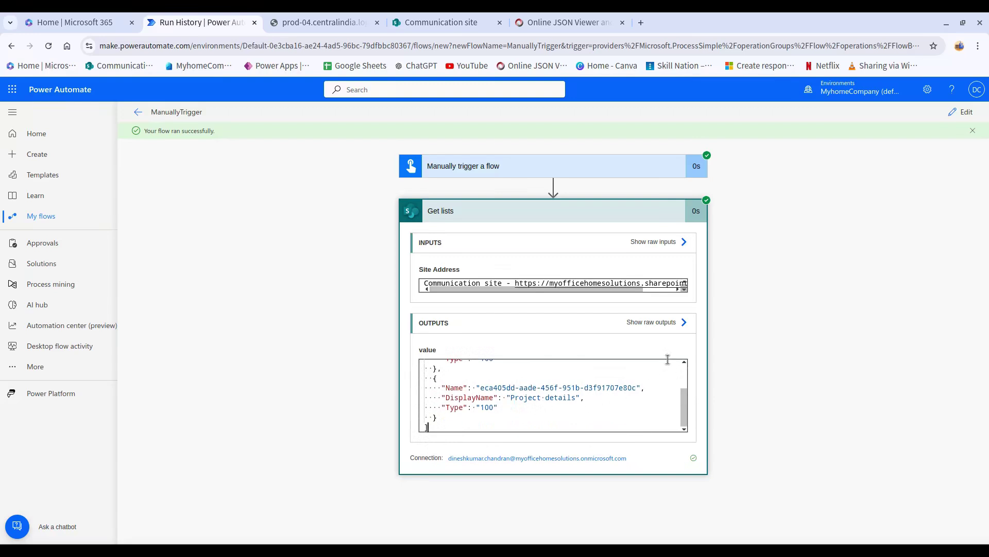
Show the raw outputs of Get lists and examine the list display names in the body section.
{"action": "left_click", "coordinate": [675, 323]}
{"action": "scroll", "coordinate": [827, 240], "scroll_direction": "down", "scroll_amount": 3}
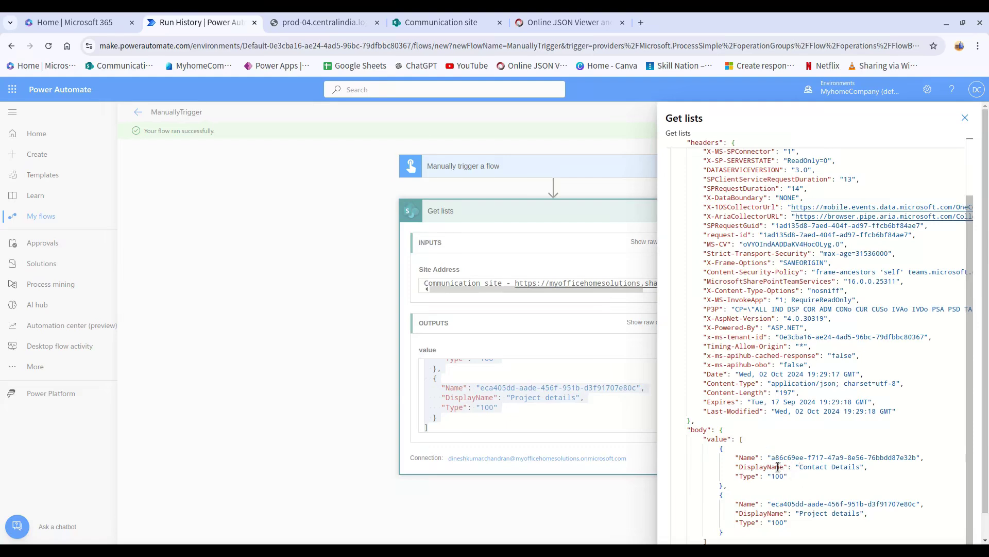
{"action": "left_click_drag", "start_coordinate": [799, 467], "coordinate": [860, 467]}
{"action": "left_click_drag", "start_coordinate": [800, 514], "coordinate": [864, 513]}
{"action": "scroll", "coordinate": [822, 302], "scroll_direction": "up", "scroll_amount": 1}
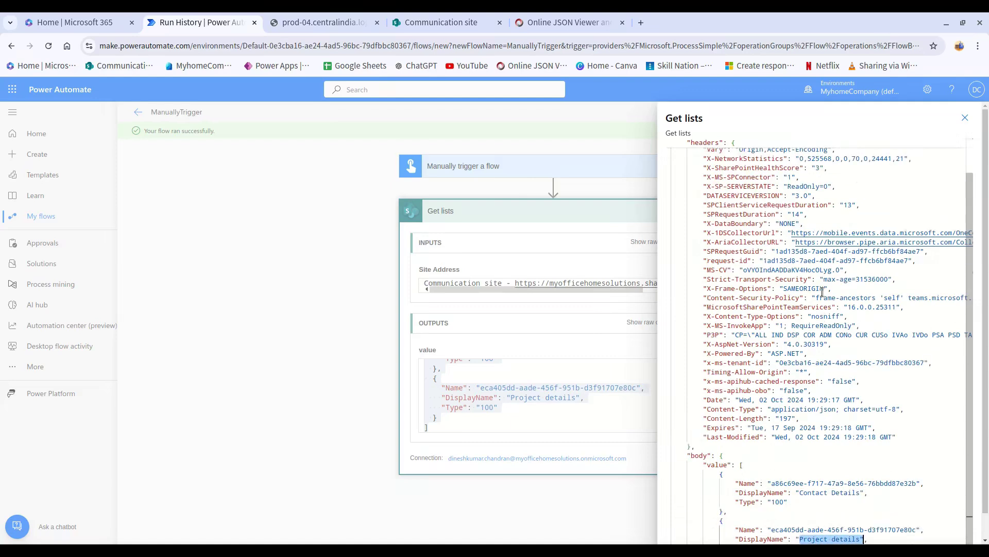
Check the lists in the Communication site's site contents against the Get lists output, and return to the ManuallyTrigger flow for editing.
{"action": "left_click", "coordinate": [415, 26]}
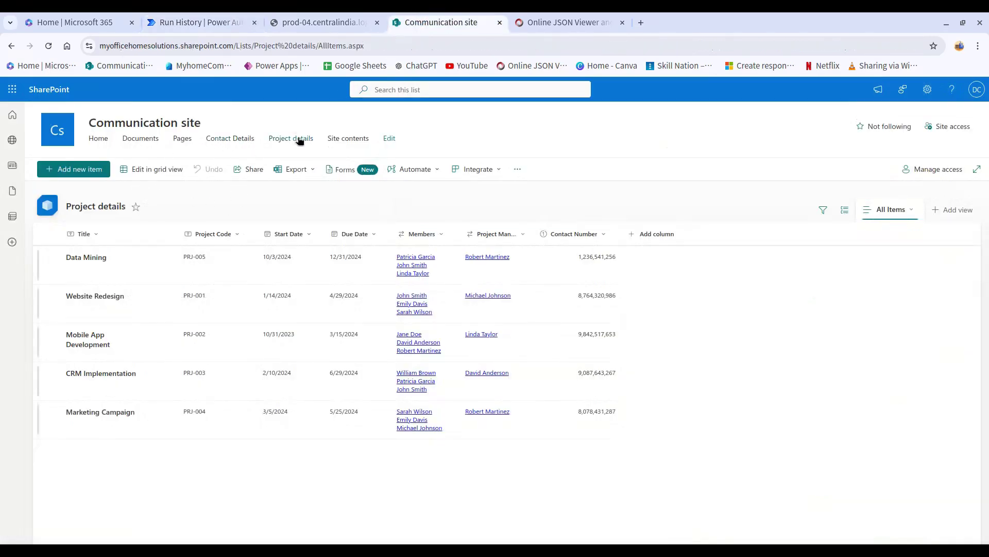
{"action": "left_click", "coordinate": [341, 139]}
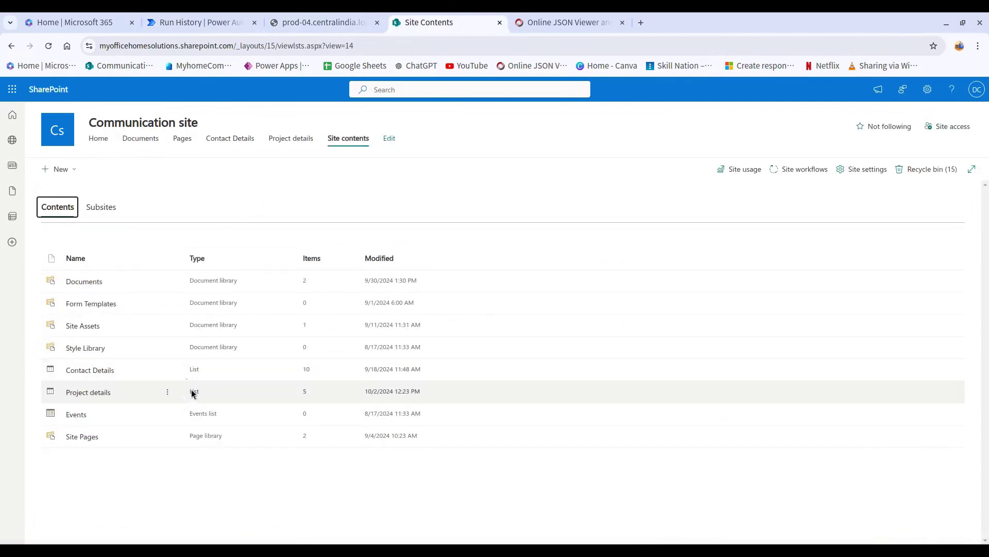
{"action": "left_click", "coordinate": [569, 21]}
{"action": "left_click", "coordinate": [170, 22]}
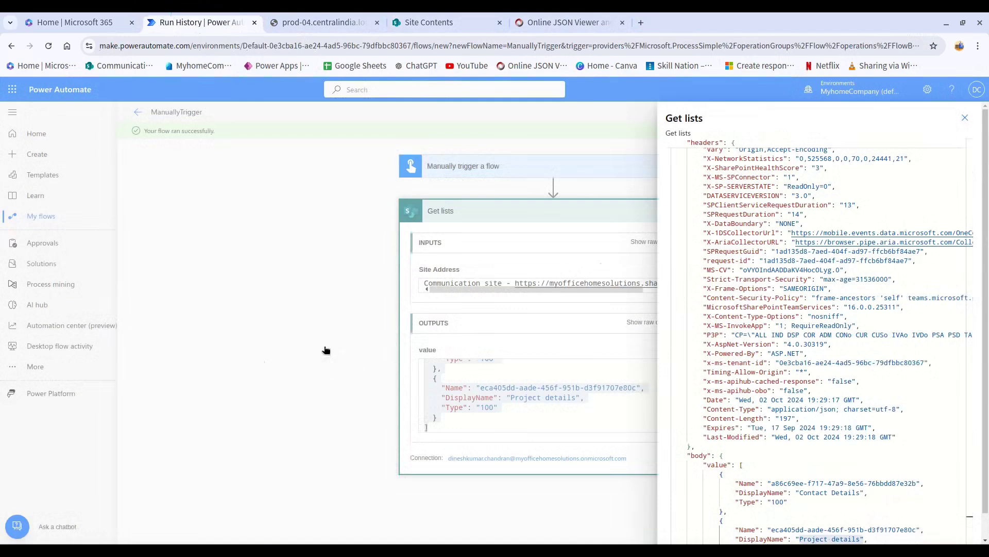
{"action": "left_click", "coordinate": [965, 118]}
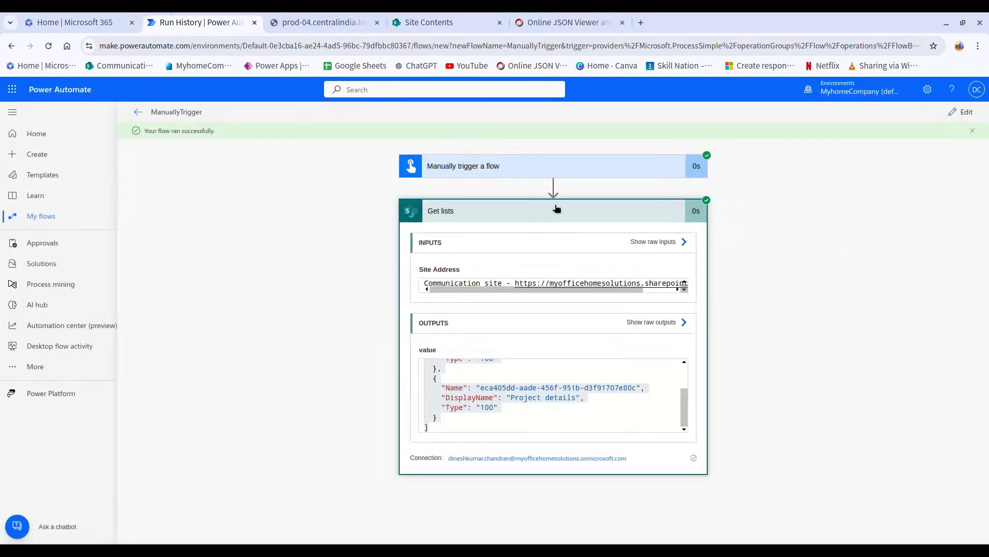
{"action": "left_click", "coordinate": [959, 113]}
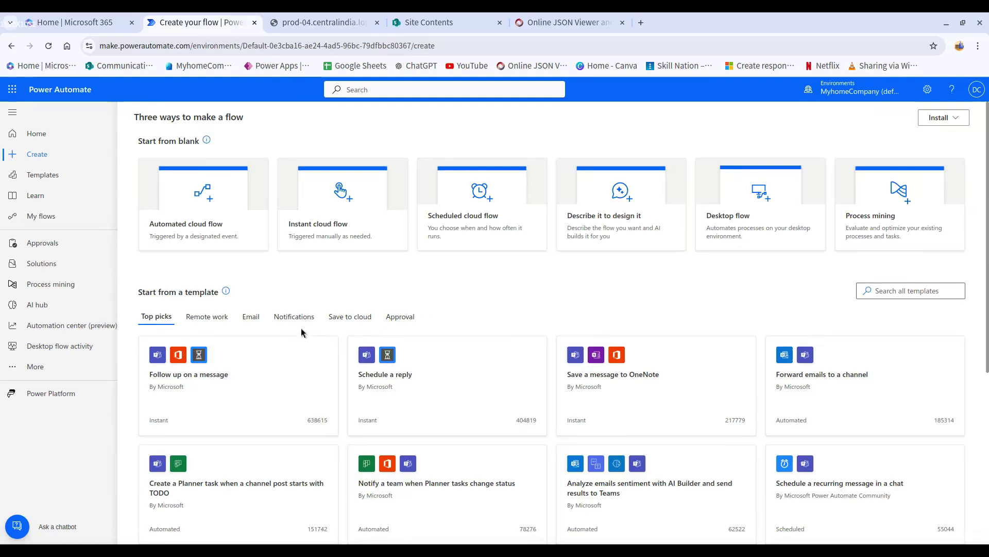
Start building a scheduled cloud flow starting at 08:00 AM and try hourly and daily repetition.
{"action": "left_click", "coordinate": [485, 231]}
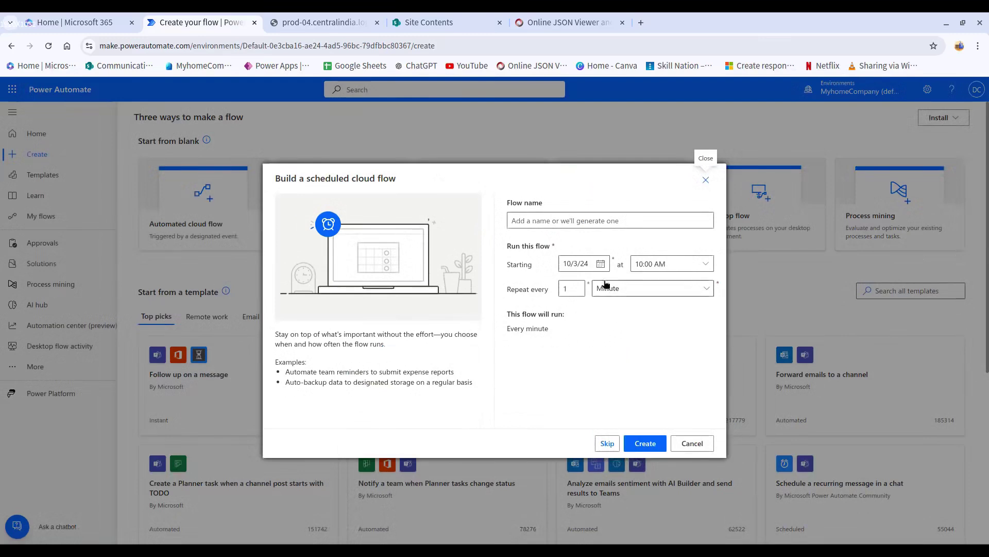
{"action": "left_click", "coordinate": [704, 266]}
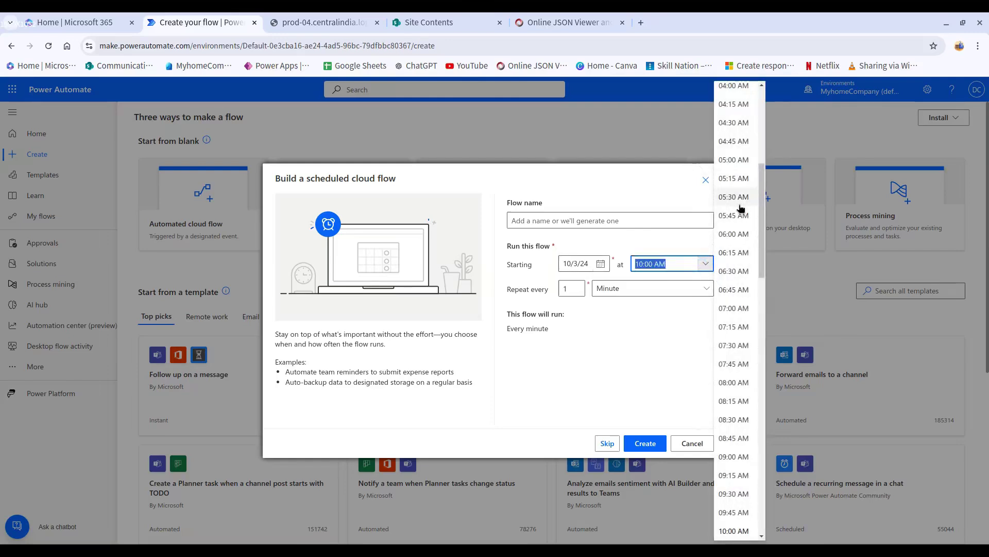
{"action": "left_click", "coordinate": [736, 382]}
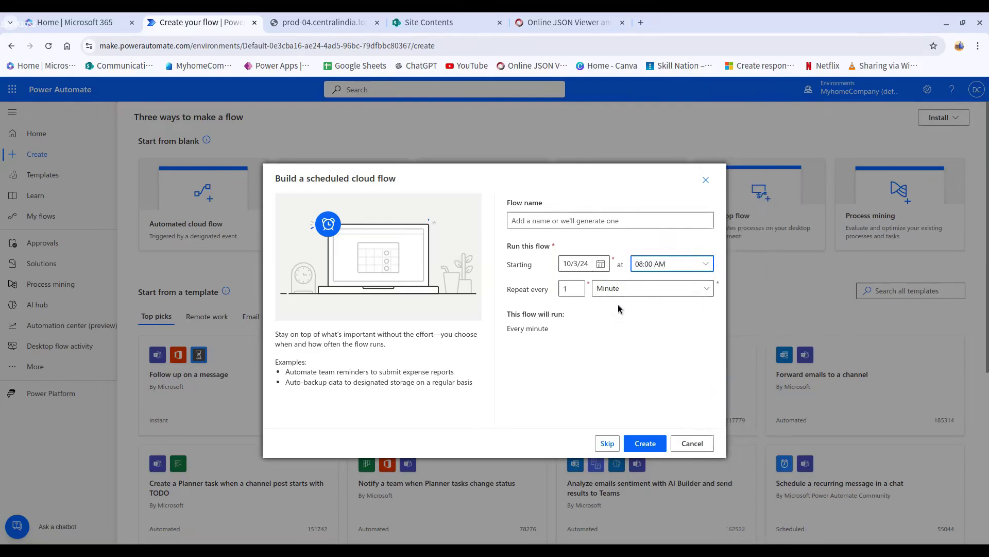
{"action": "left_click", "coordinate": [668, 289]}
{"action": "left_click", "coordinate": [657, 361]}
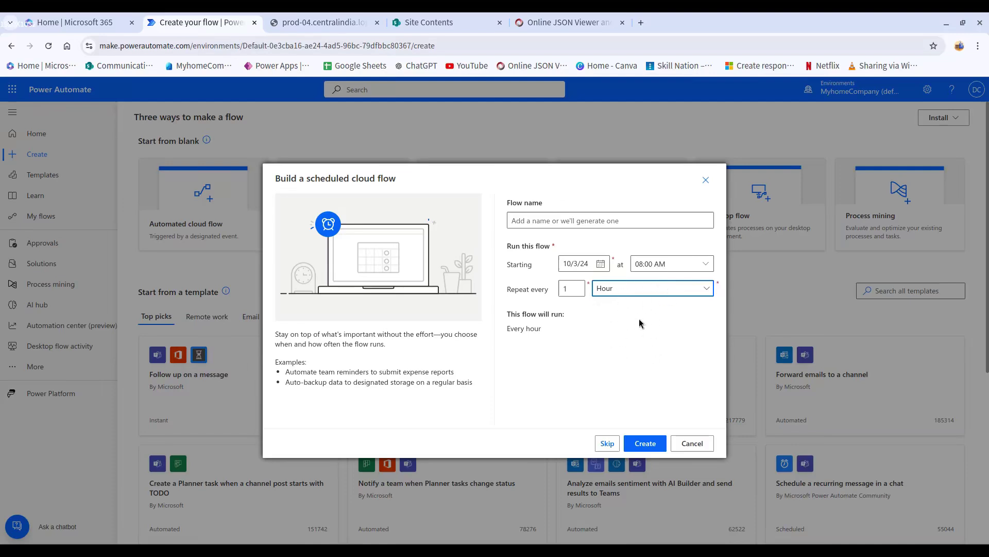
{"action": "left_click", "coordinate": [638, 290]}
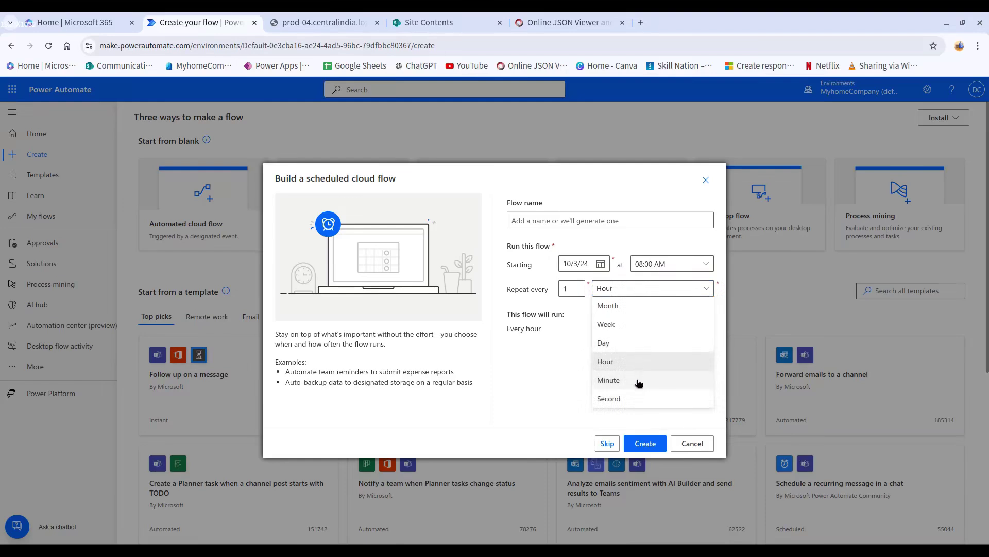
{"action": "left_click", "coordinate": [638, 342]}
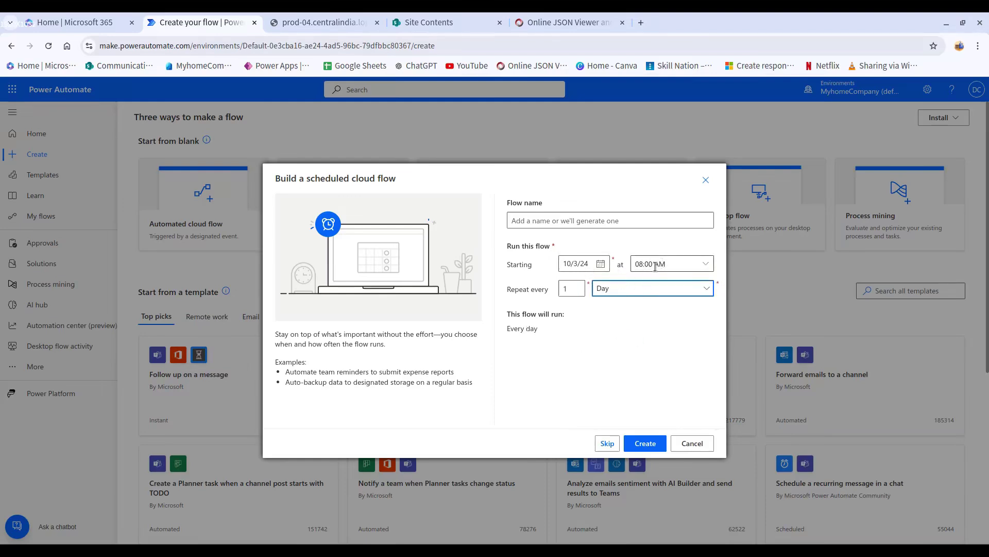
Try a weekly repetition, excluding Wednesday, Thursday and Friday from the run days and including them again.
{"action": "left_click", "coordinate": [626, 293]}
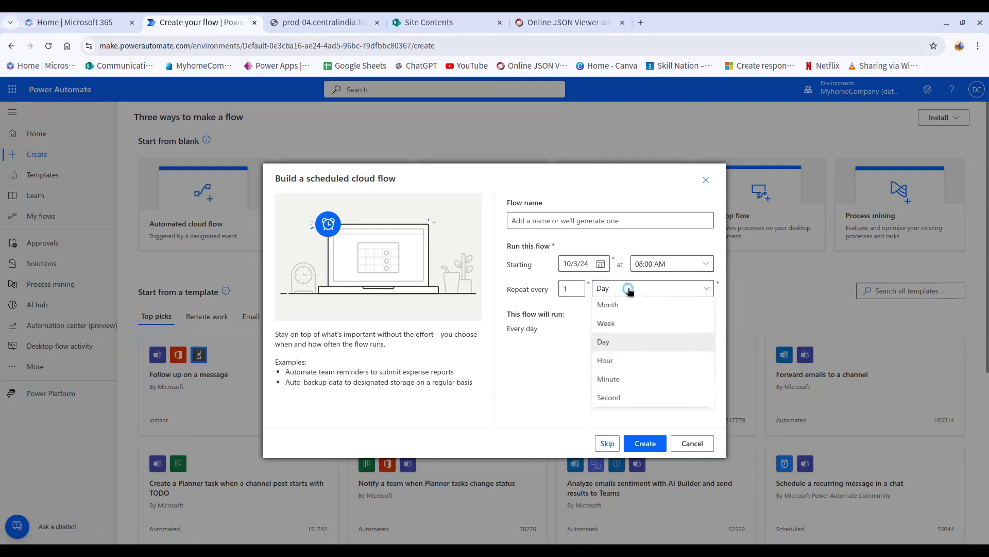
{"action": "left_click", "coordinate": [629, 325]}
{"action": "left_click", "coordinate": [621, 333]}
{"action": "left_click", "coordinate": [581, 334]}
{"action": "left_click", "coordinate": [600, 334]}
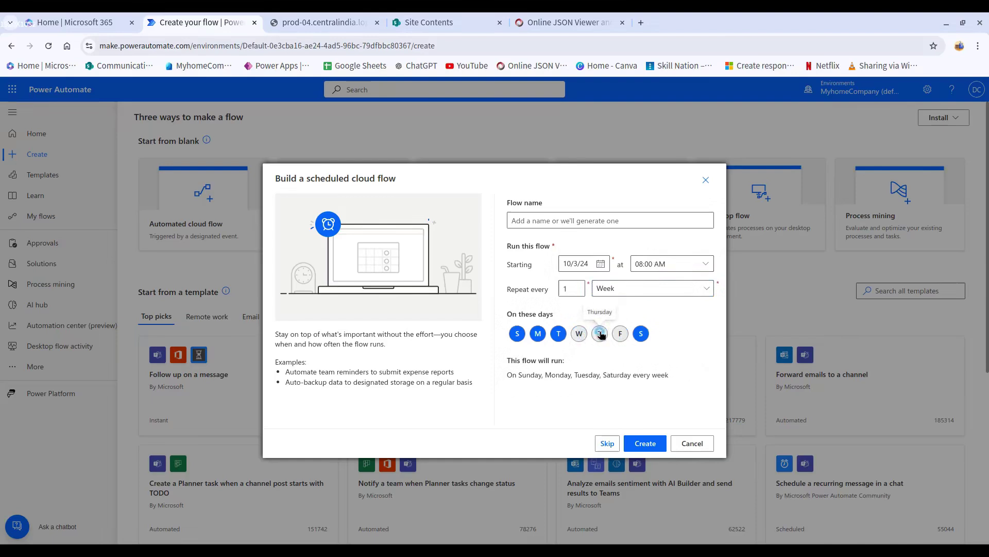
{"action": "left_click", "coordinate": [621, 334]}
{"action": "left_click", "coordinate": [600, 334]}
{"action": "left_click", "coordinate": [579, 334]}
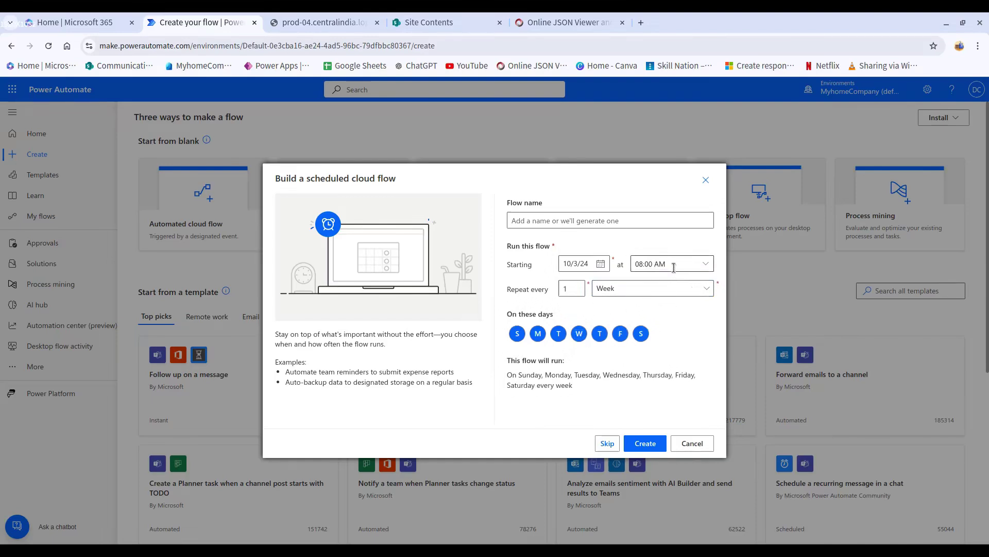
Try a monthly repetition for the scheduled flow and cancel its creation.
{"action": "left_click", "coordinate": [666, 289]}
{"action": "left_click", "coordinate": [659, 305]}
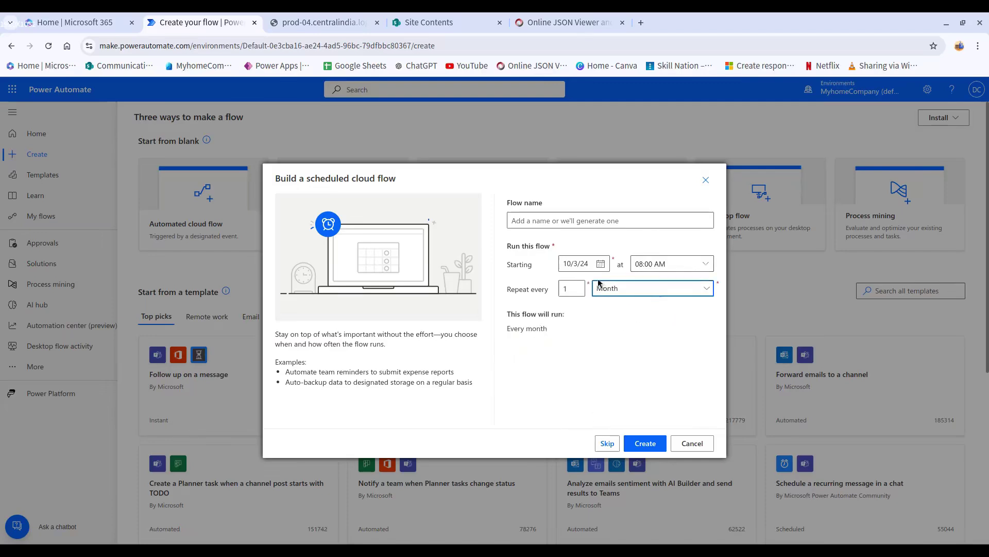
{"action": "left_click", "coordinate": [600, 264]}
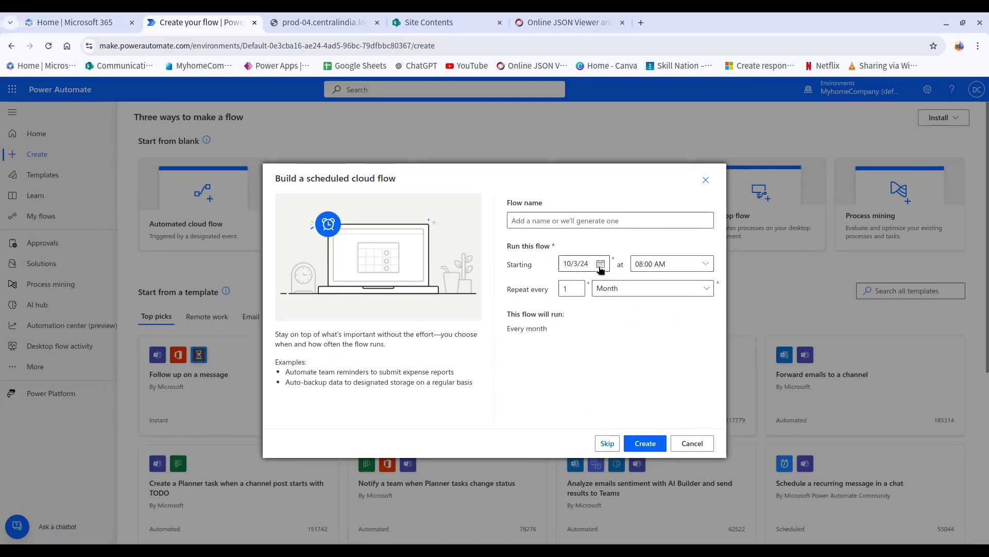
{"action": "left_click", "coordinate": [683, 321]}
{"action": "left_click", "coordinate": [693, 444]}
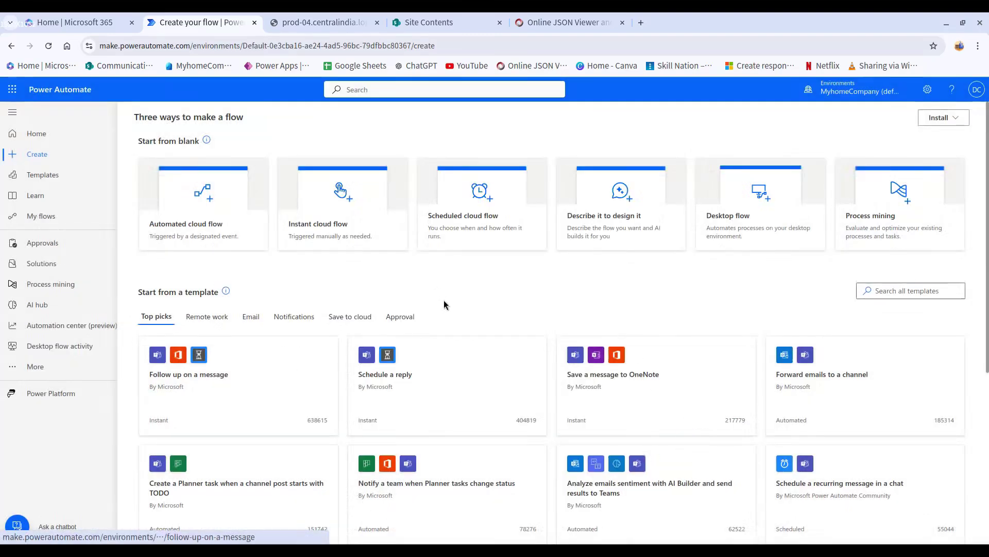
Start a flow with Describe it to design it, using the description "If I receive a mail with attachments, save it in a sharepoint folder".
{"action": "left_click", "coordinate": [619, 230]}
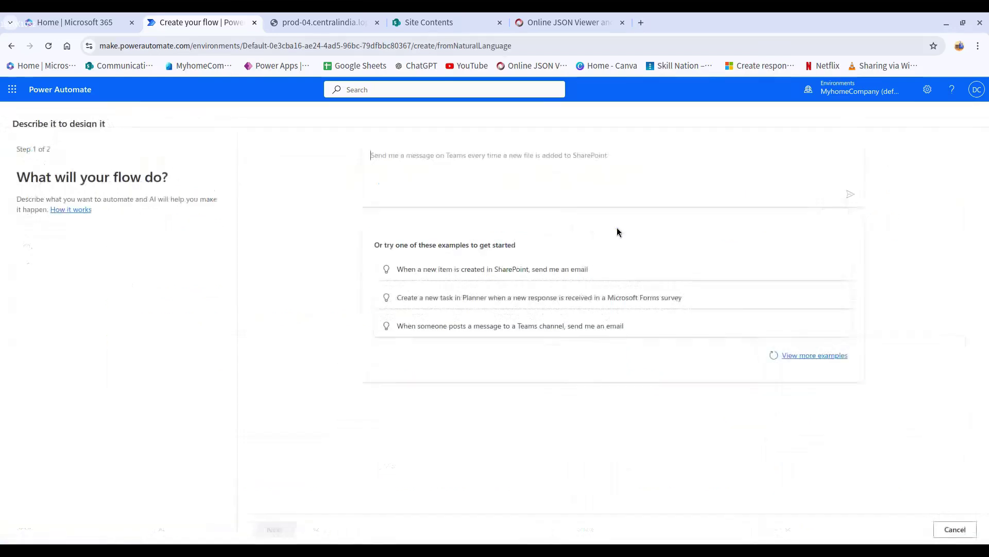
{"action": "left_click", "coordinate": [613, 431]}
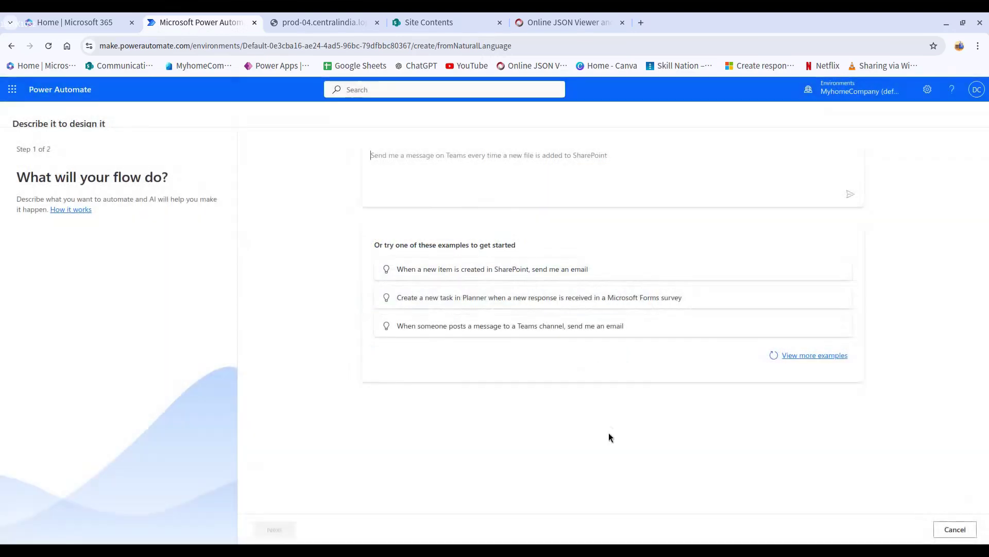
{"action": "left_click", "coordinate": [476, 164]}
{"action": "type", "text": "If"}
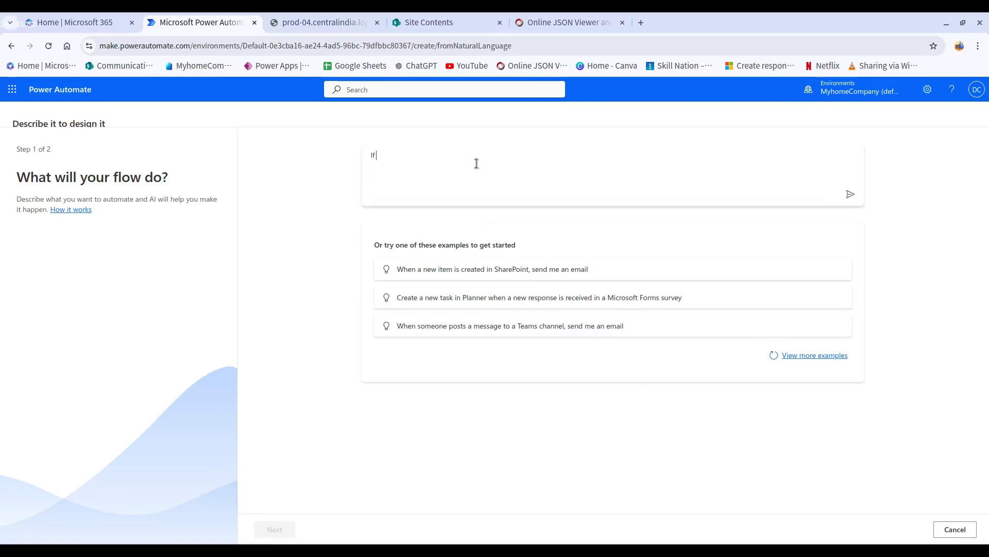
{"action": "type", "text": " I receive a ma"}
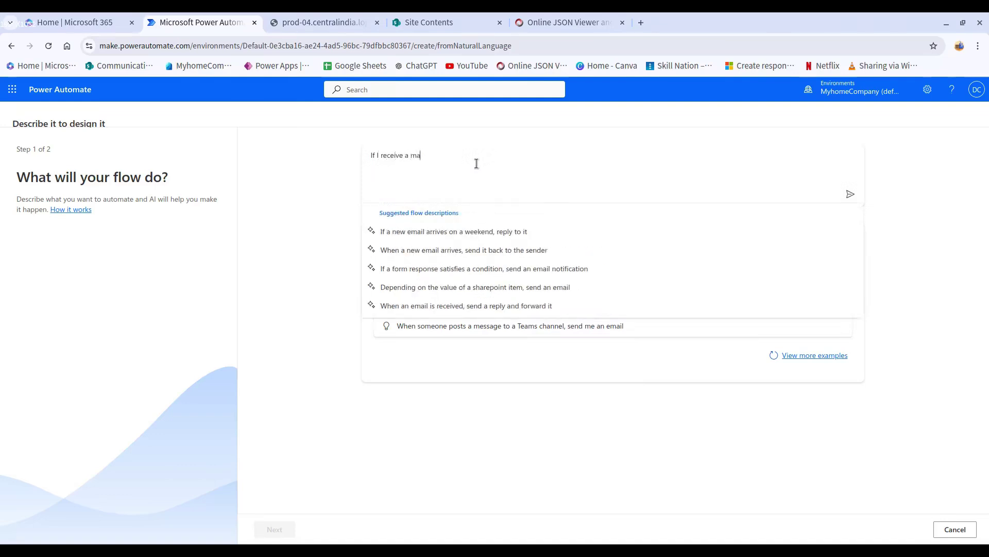
{"action": "type", "text": "il with attache,m"}
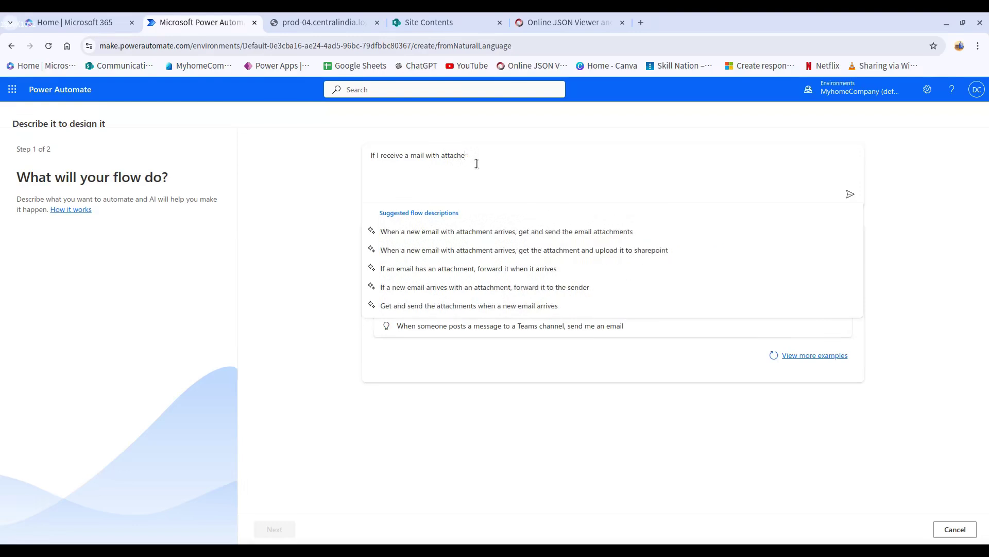
{"action": "type", "text": "ments"}
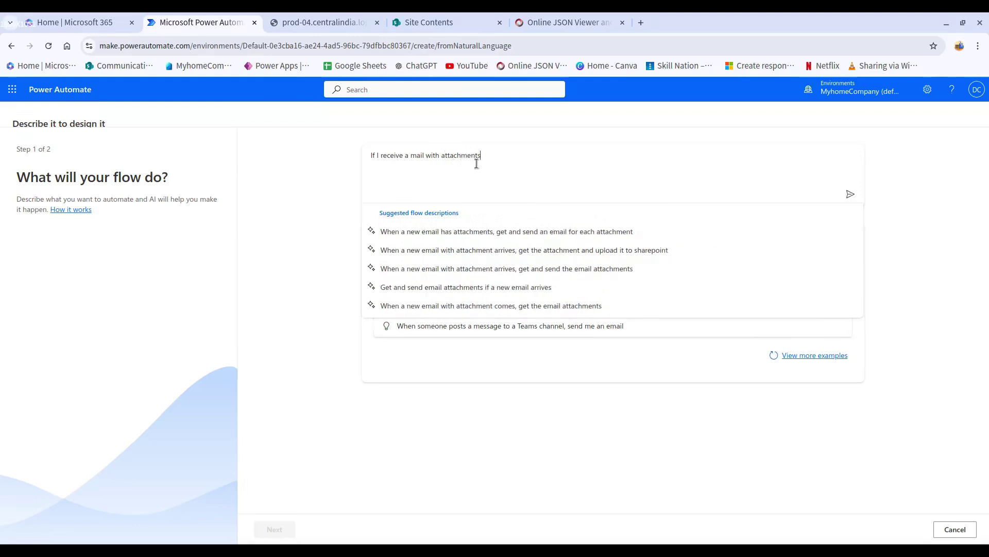
{"action": "type", "text": ", save it"}
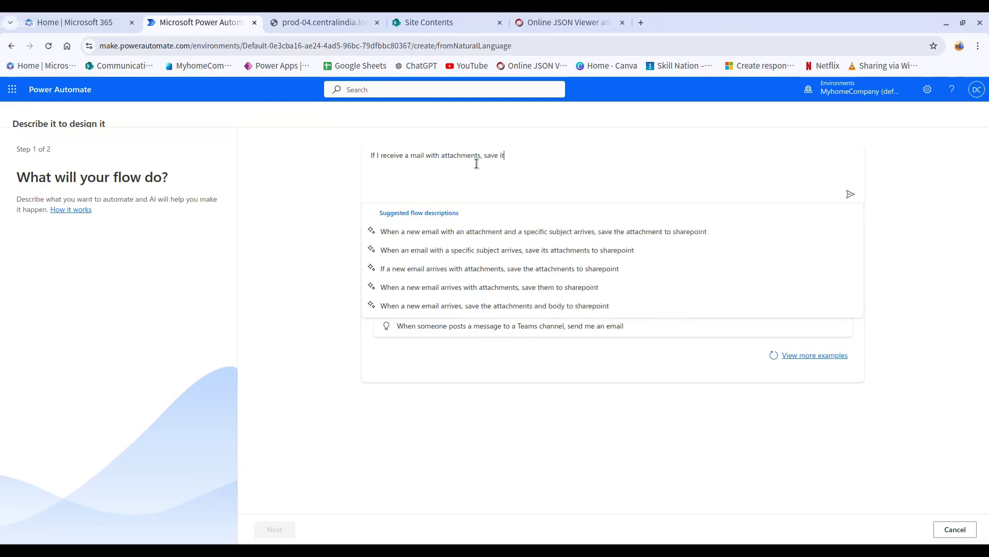
{"action": "type", "text": " in a sharepoint"}
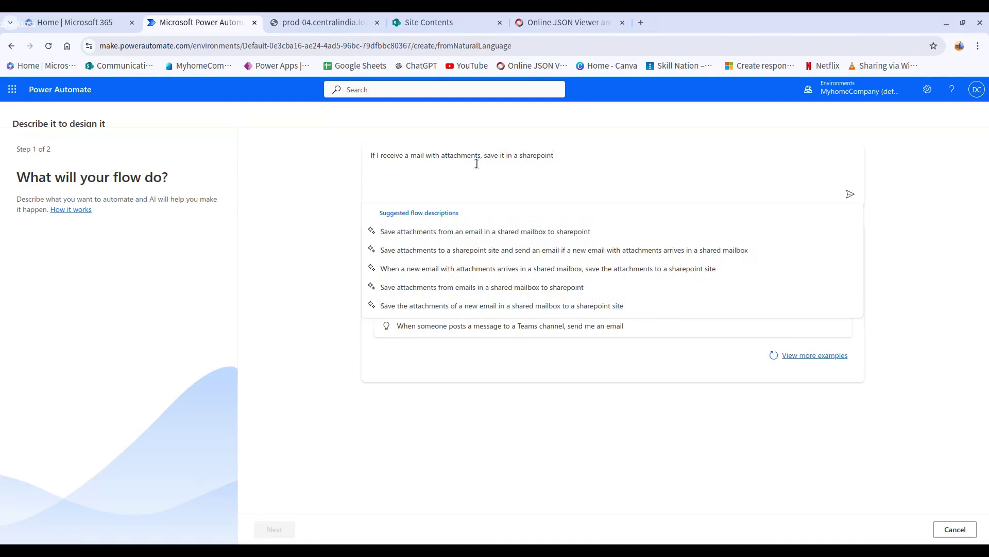
{"action": "type", "text": " folder"}
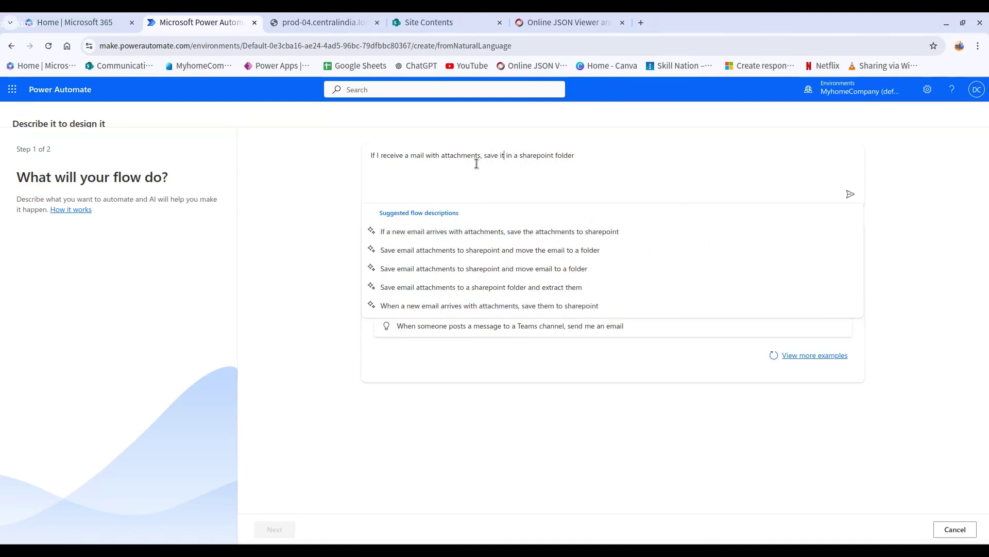
Reword the flow description to "If I receive a mail with attachments, save the attachment in a sharepoint folder" and generate the suggested flow.
{"action": "key", "text": "BackSpace"}
{"action": "key", "text": "BackSpace"}
{"action": "type", "text": "the a"}
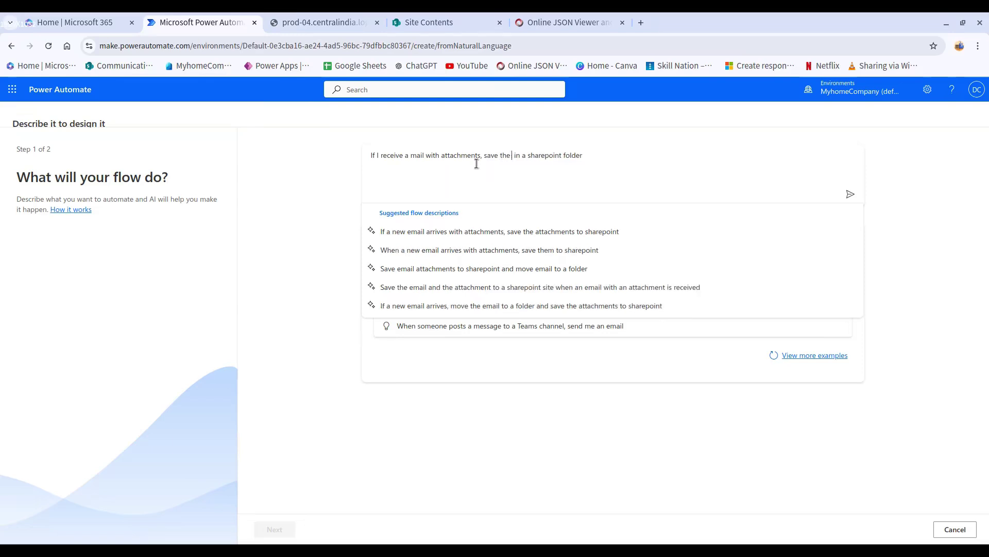
{"action": "type", "text": "ttachme"}
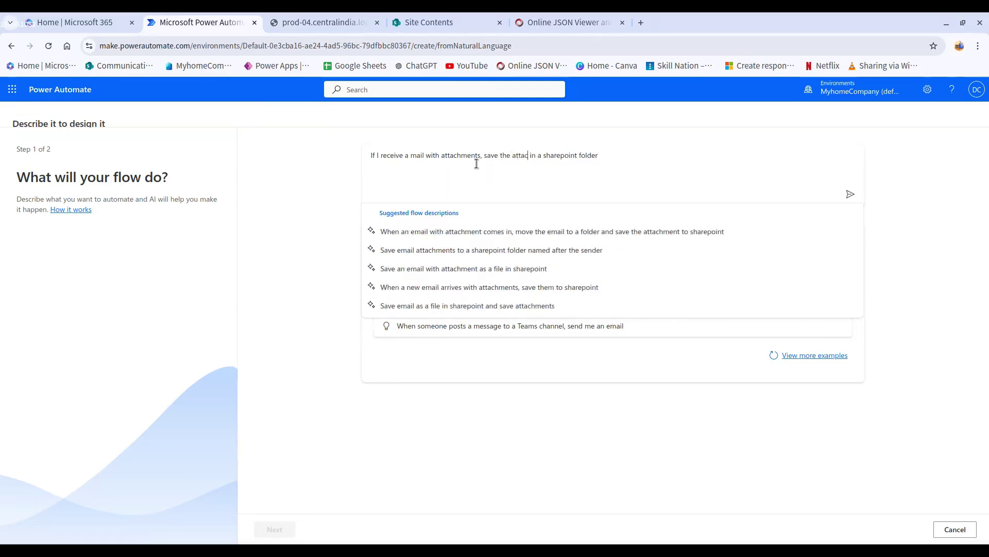
{"action": "type", "text": "nt"}
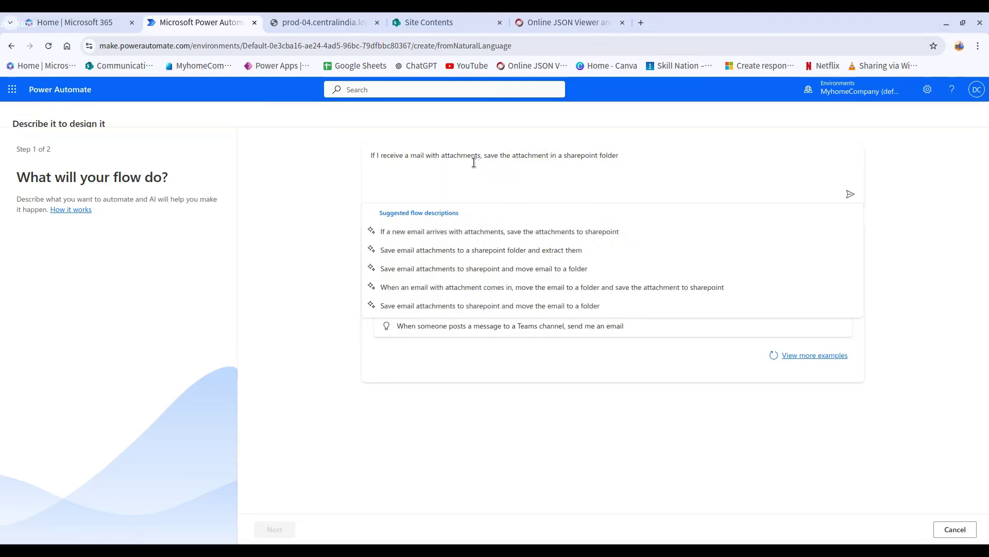
{"action": "left_click", "coordinate": [852, 194]}
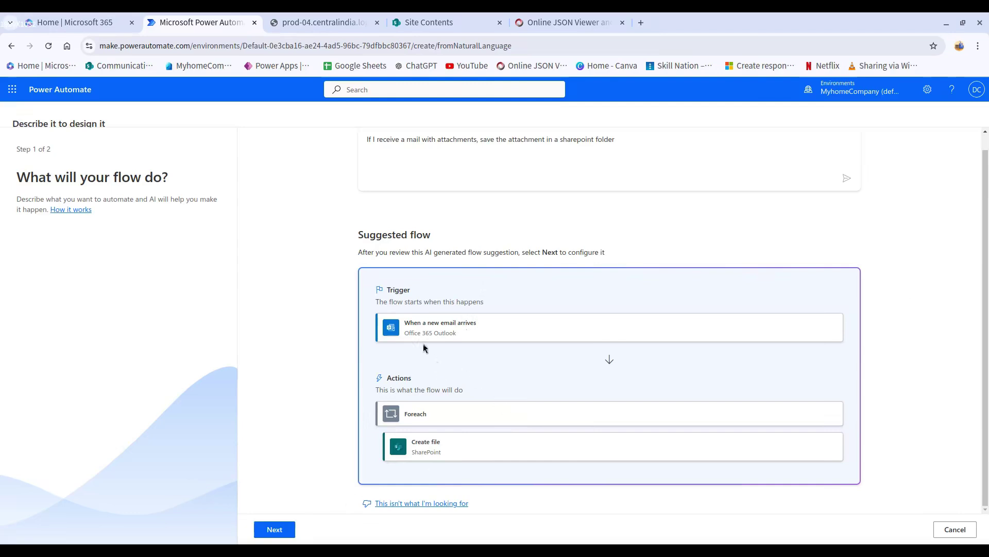
Accept the suggested flow and its connections to create it, then save it while switching to the classic designer.
{"action": "left_click_drag", "start_coordinate": [411, 323], "coordinate": [497, 328]}
{"action": "left_click", "coordinate": [500, 327]}
{"action": "left_click", "coordinate": [273, 530]}
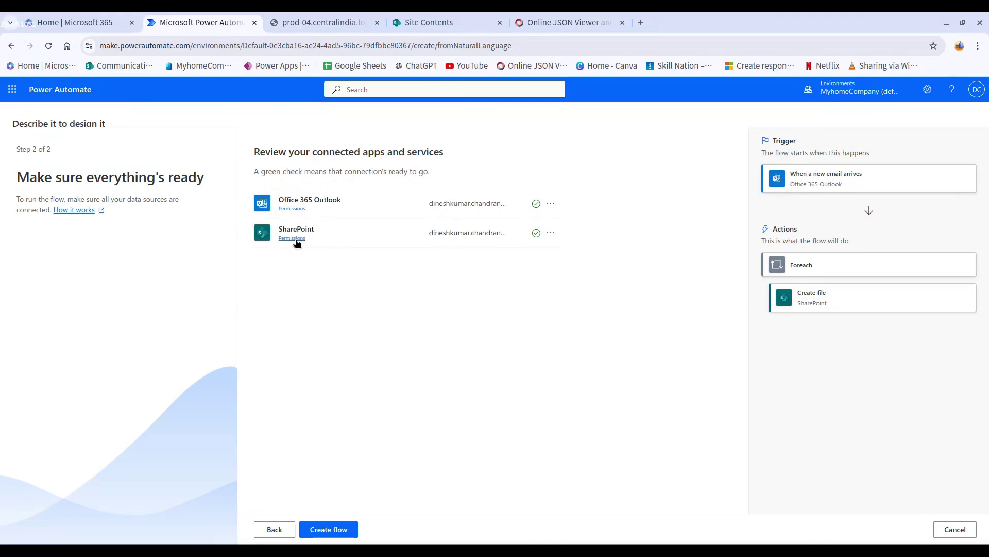
{"action": "left_click", "coordinate": [331, 529]}
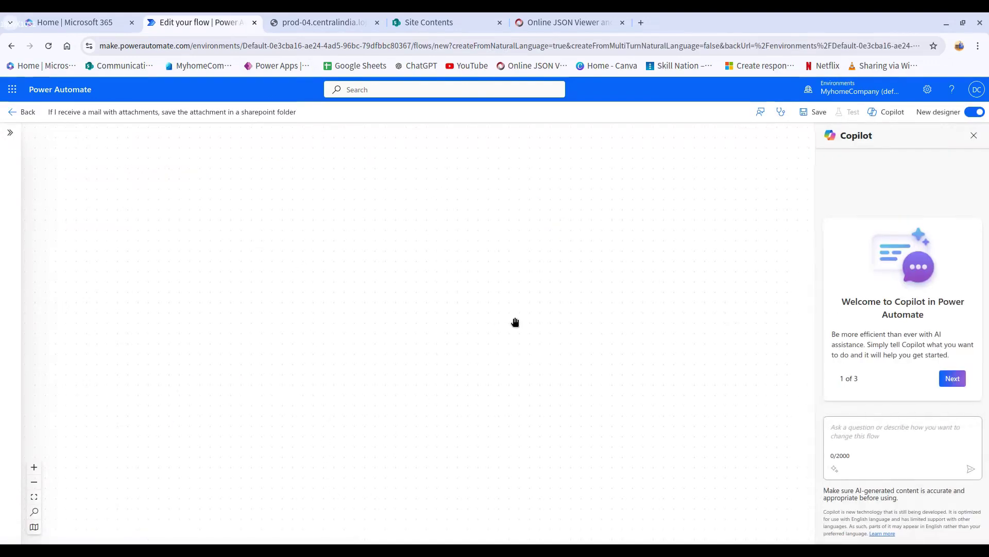
{"action": "left_click", "coordinate": [951, 114]}
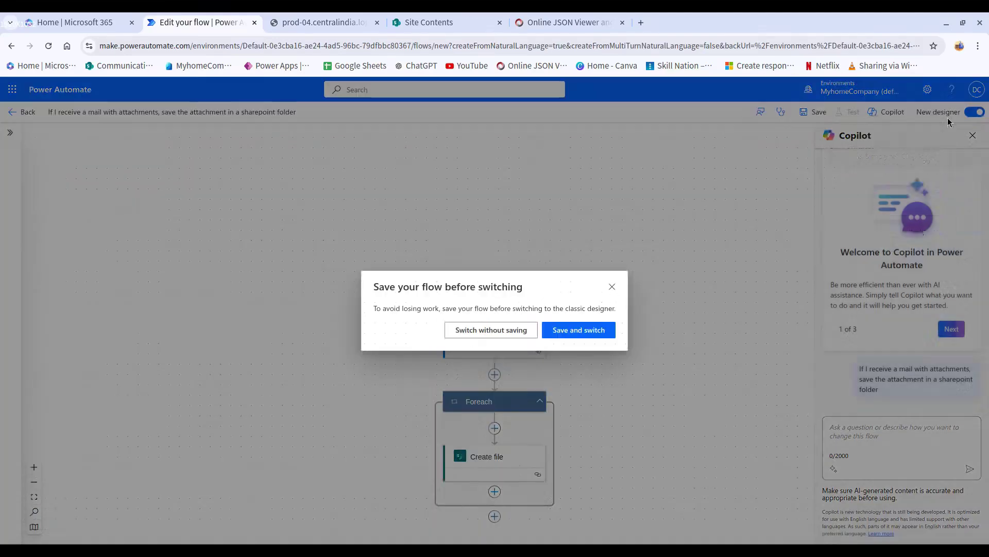
{"action": "left_click", "coordinate": [558, 330]}
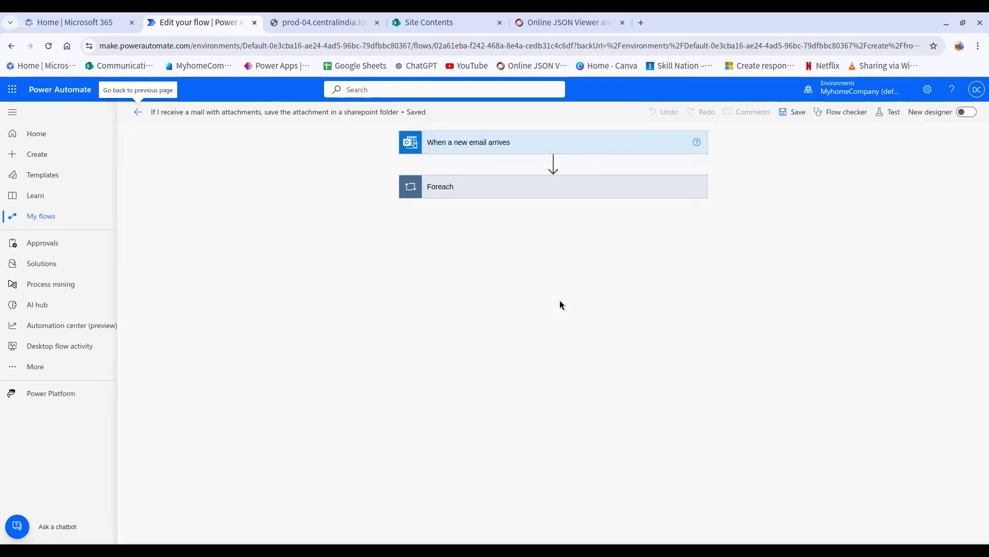
Set the mail folder of the "When a new email arrives" trigger to Inbox.
{"action": "left_click", "coordinate": [550, 143]}
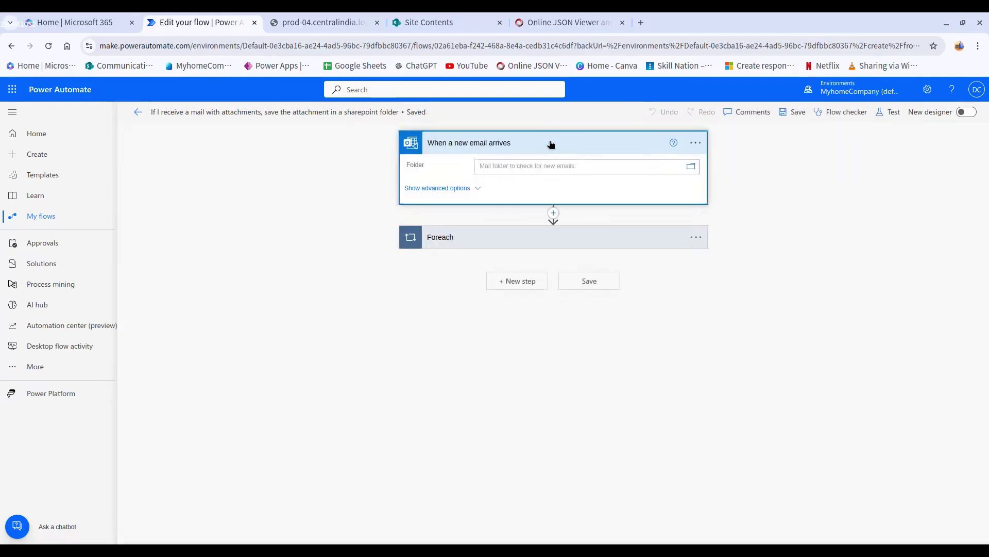
{"action": "left_click", "coordinate": [691, 166]}
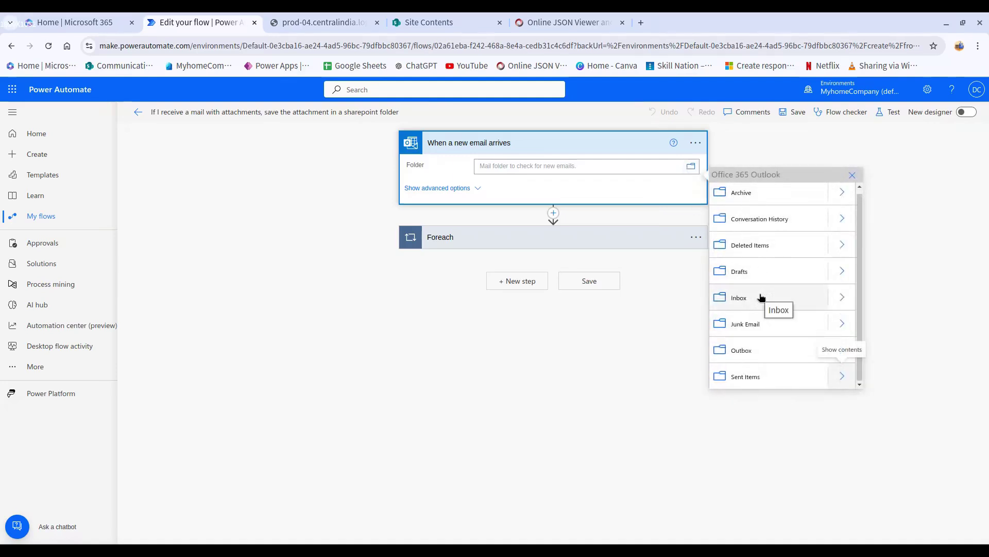
{"action": "left_click", "coordinate": [761, 298]}
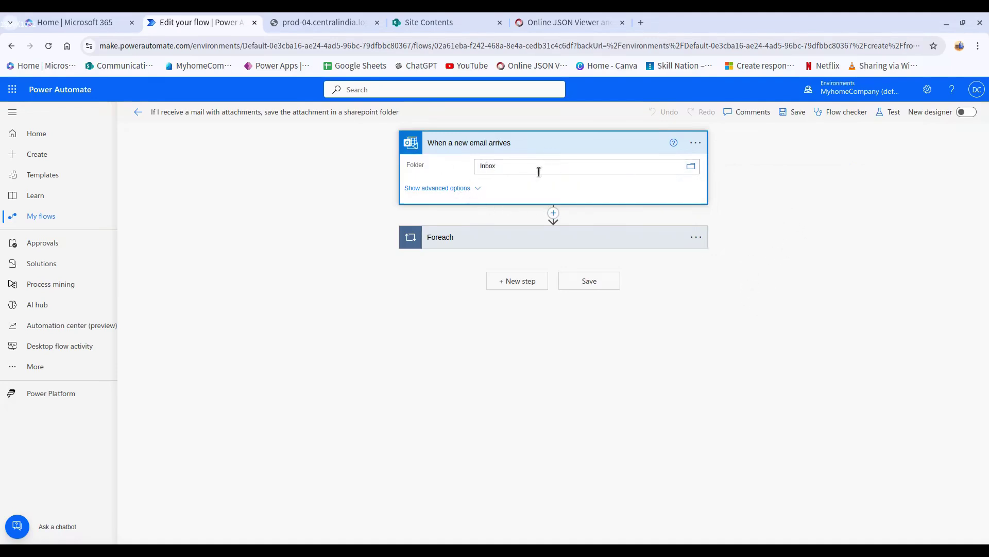
Expand the Foreach loop and its Create file action, and try to browse for the folder path.
{"action": "left_click", "coordinate": [504, 237]}
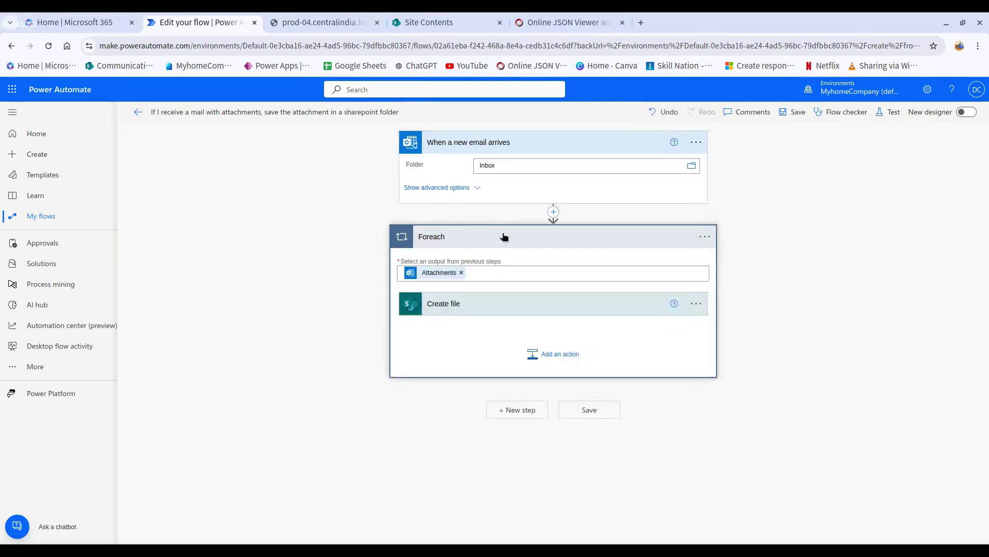
{"action": "left_click", "coordinate": [510, 312]}
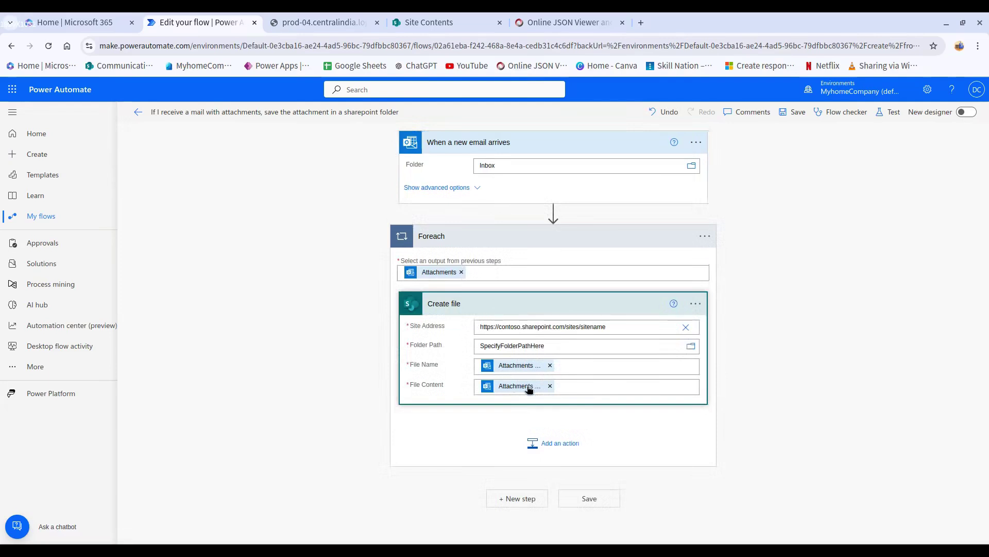
{"action": "left_click_drag", "start_coordinate": [554, 350], "coordinate": [469, 349]}
{"action": "left_click", "coordinate": [689, 346]}
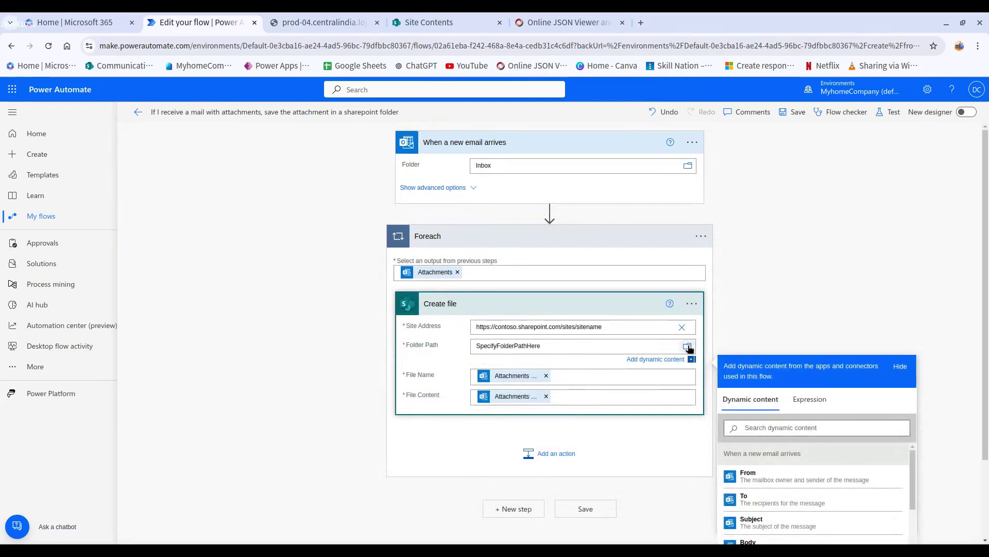
Create a blue folder named "Mail Attachments" in the Documents library of the SharePoint Communication site.
{"action": "left_click", "coordinate": [443, 22]}
{"action": "left_click", "coordinate": [94, 281]}
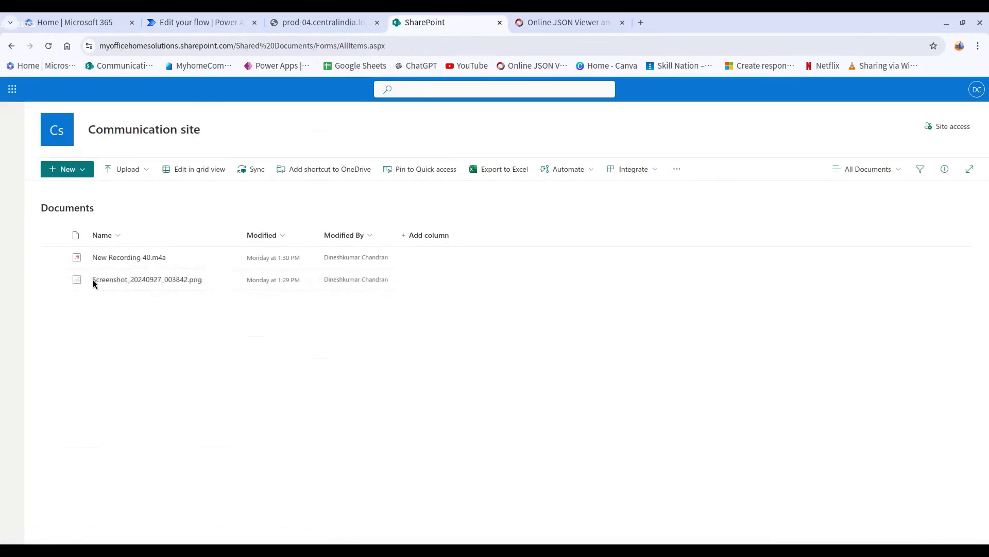
{"action": "left_click", "coordinate": [85, 170]}
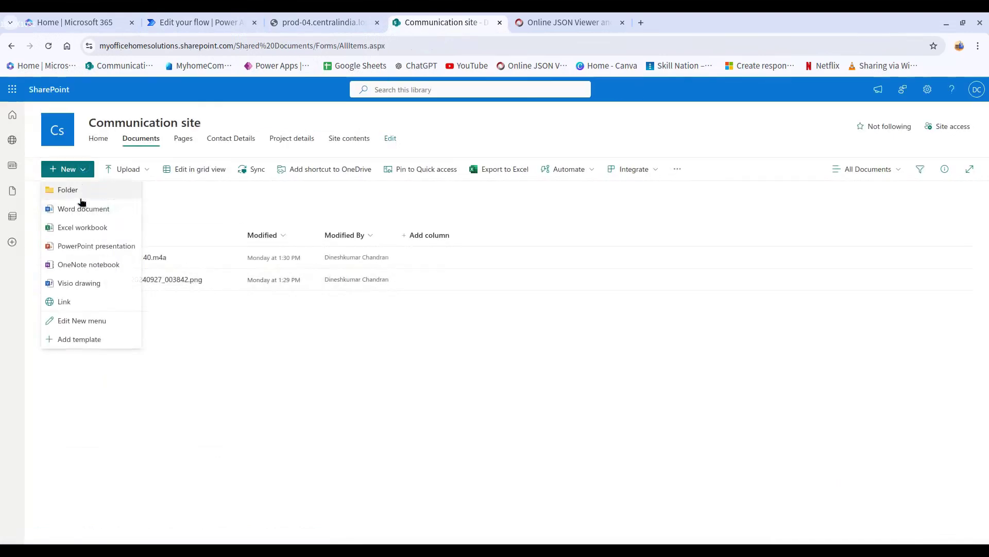
{"action": "left_click", "coordinate": [65, 191]}
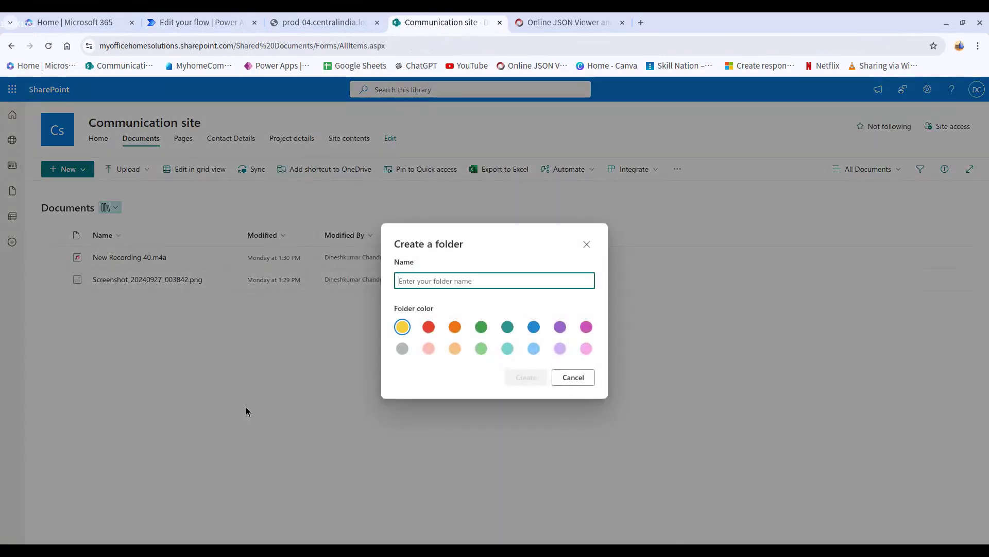
{"action": "type", "text": "Mail"}
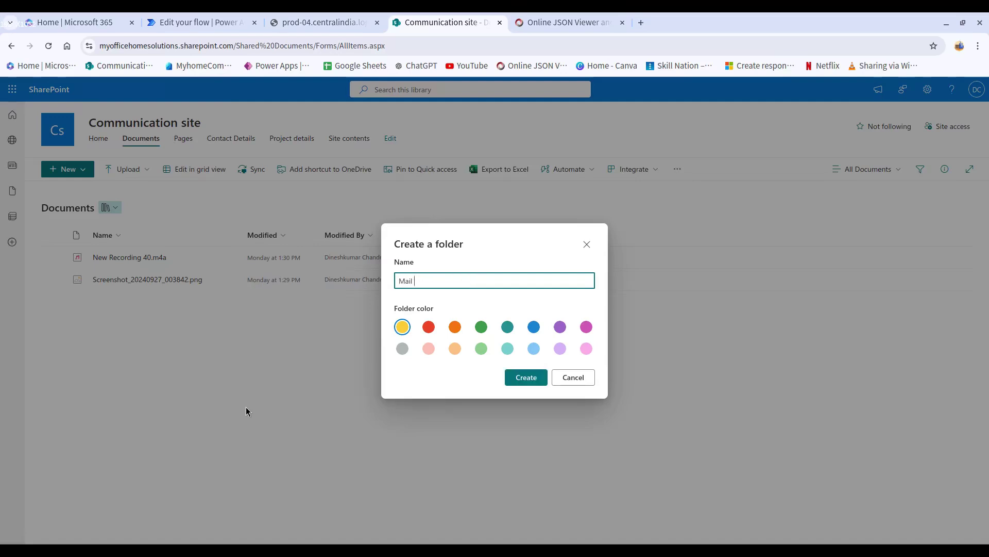
{"action": "type", "text": " attachment"}
{"action": "key", "text": "BackSpace"}
{"action": "type", "text": "A"}
{"action": "left_click", "coordinate": [534, 327]}
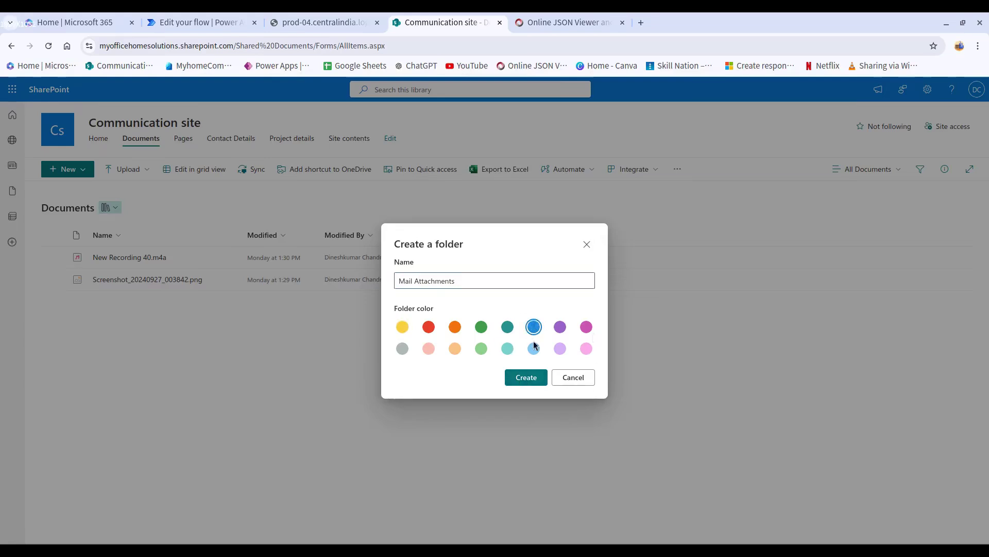
{"action": "left_click", "coordinate": [526, 377]}
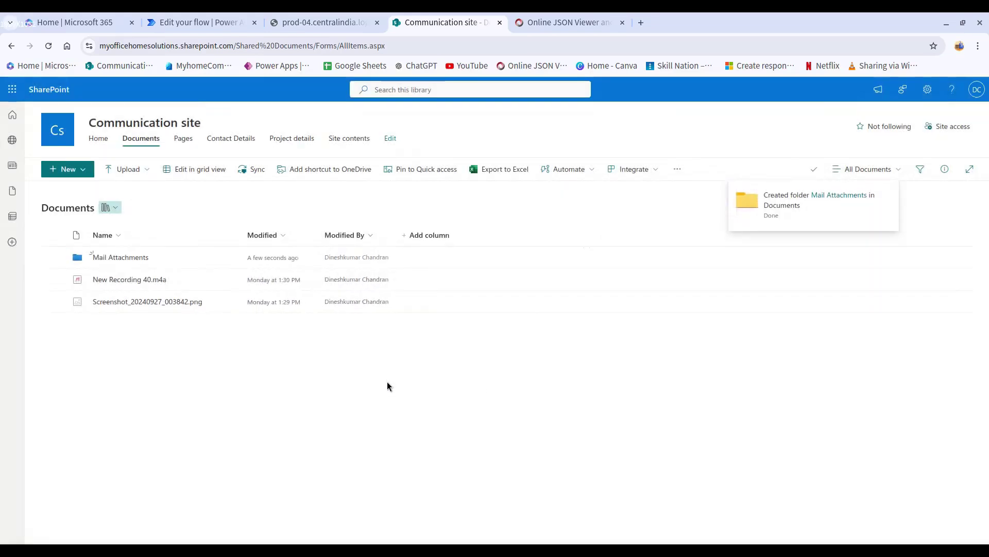
Back in the flow, clear the placeholder Folder Path of the Create file action and try browsing for the folder.
{"action": "left_click", "coordinate": [216, 22]}
{"action": "left_click", "coordinate": [190, 409]}
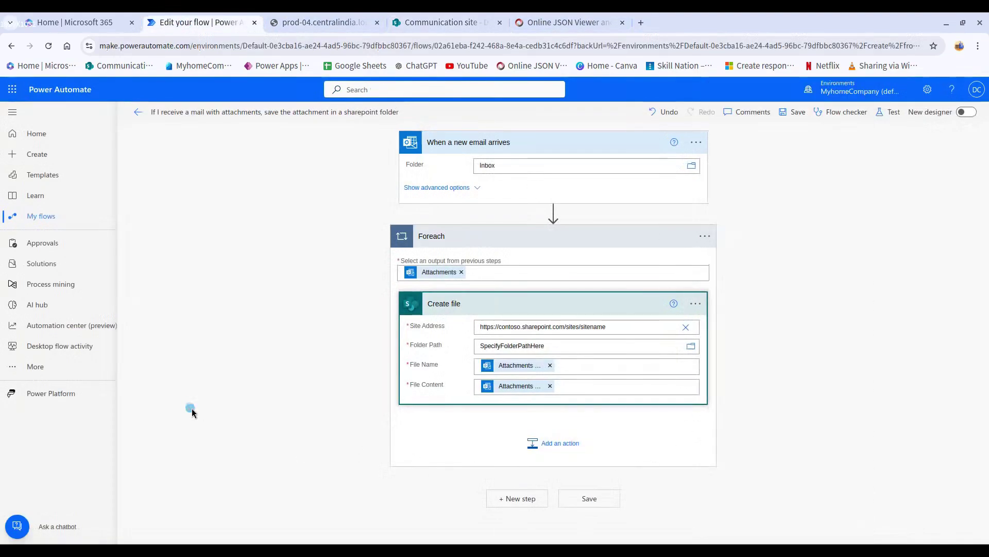
{"action": "left_click", "coordinate": [693, 346]}
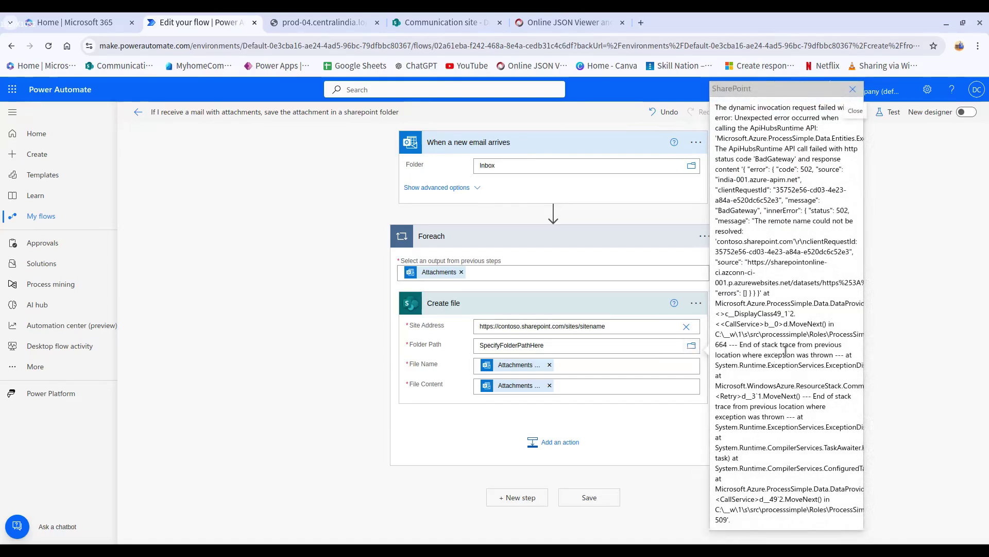
{"action": "double_click", "coordinate": [621, 343]}
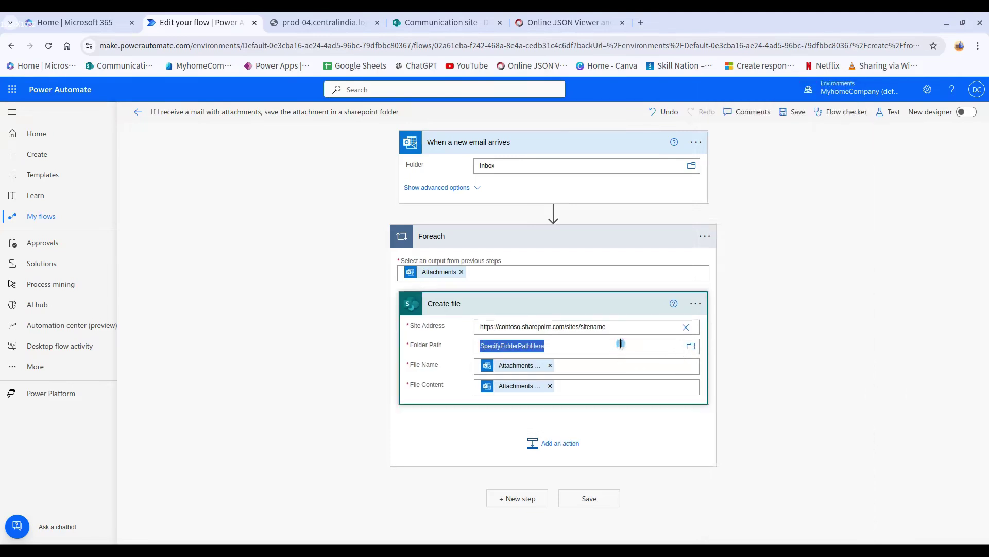
{"action": "key", "text": "BackSpace"}
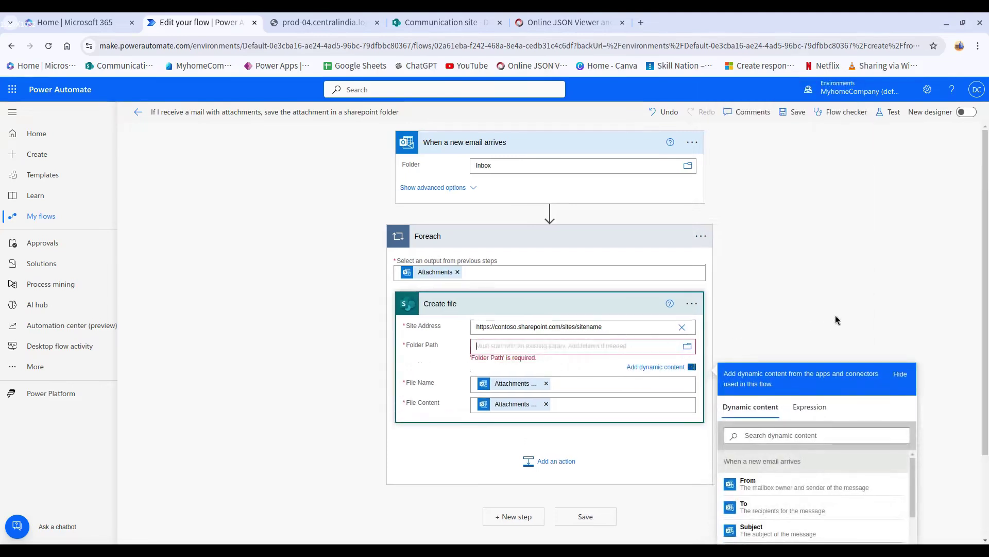
{"action": "left_click", "coordinate": [688, 346]}
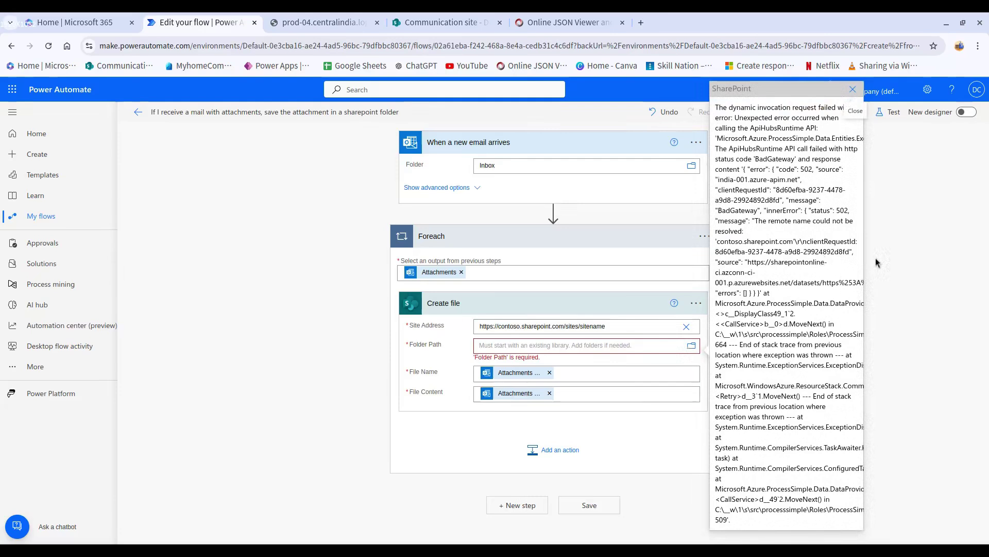
{"action": "left_click", "coordinate": [914, 273]}
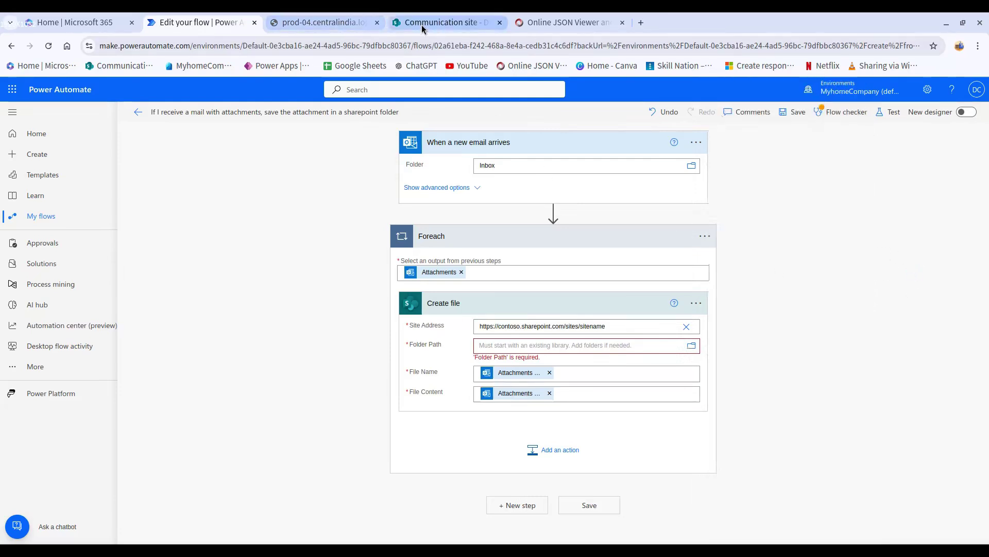
Copy the library name Documents from SharePoint and set the Create file action's Folder Path to Documents/Mail Attachments.
{"action": "left_click", "coordinate": [444, 23]}
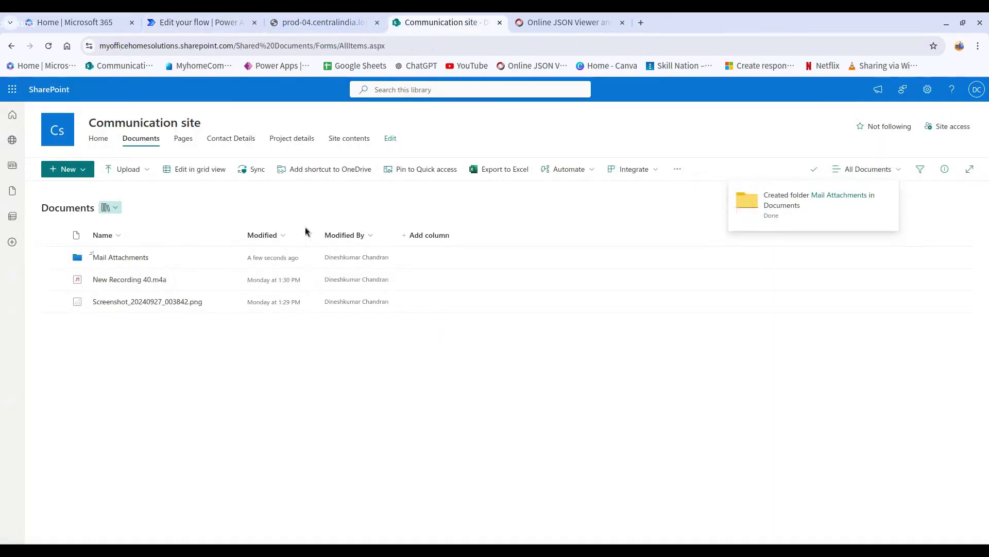
{"action": "double_click", "coordinate": [80, 208]}
{"action": "key", "text": "ctrl+c"}
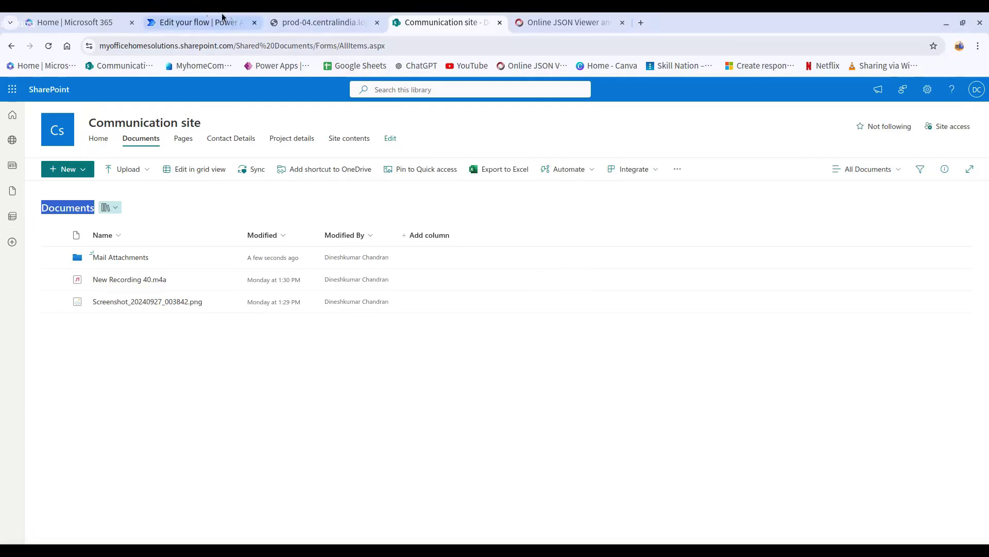
{"action": "left_click", "coordinate": [206, 22]}
{"action": "left_click", "coordinate": [595, 345]}
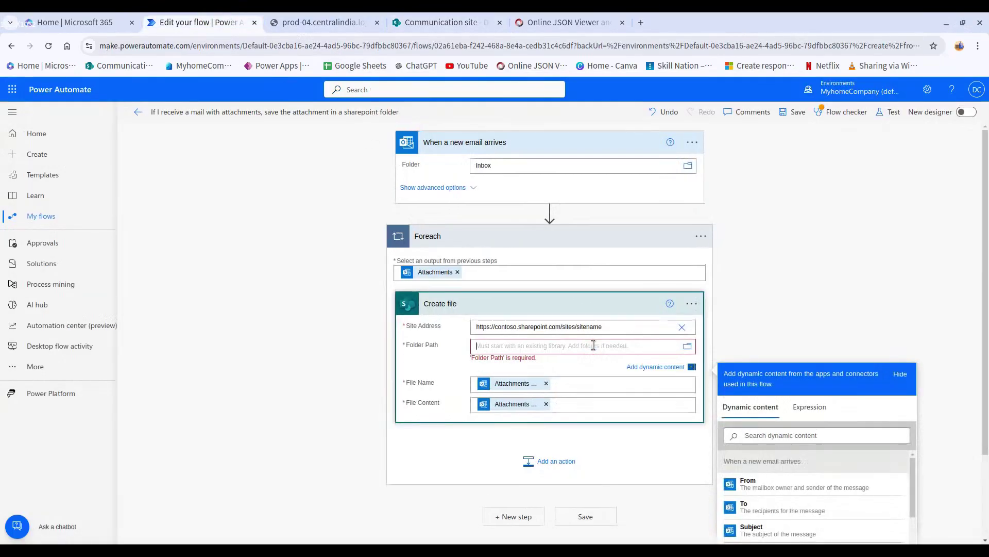
{"action": "key", "text": "ctrl+v"}
{"action": "type", "text": "/"}
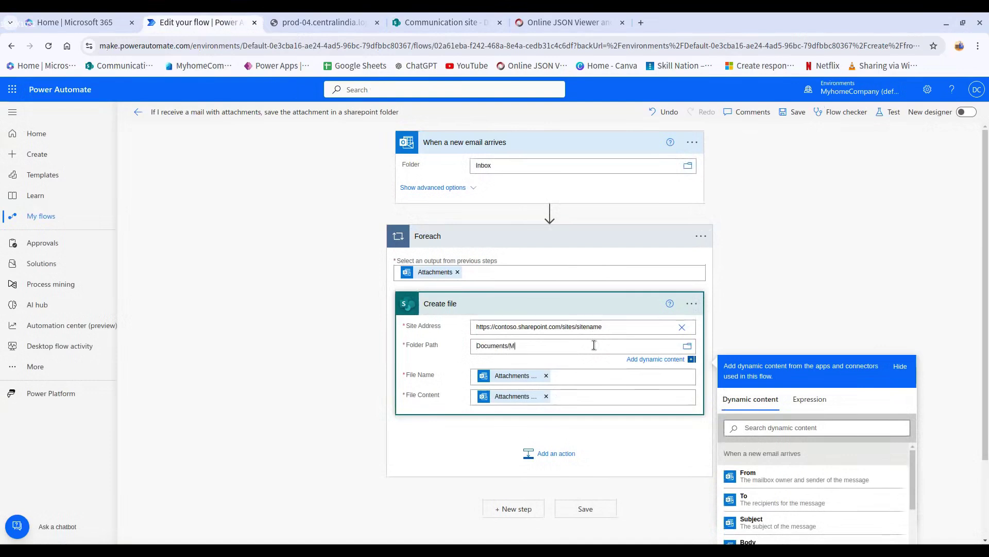
{"action": "type", "text": "Mail At"}
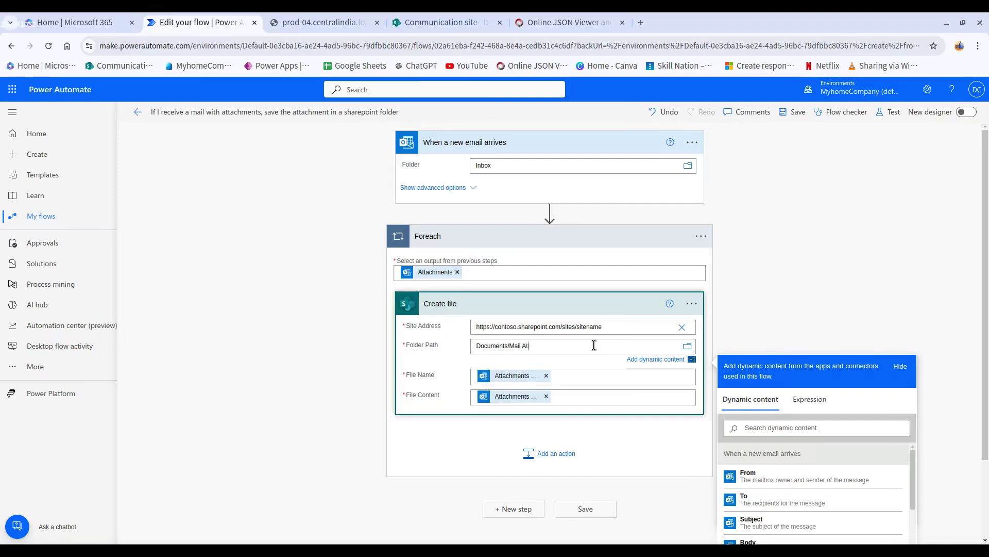
{"action": "type", "text": "tachments"}
Enclose the folder name in single quotes so the Folder Path reads Documents/'Mail Attachments', and save and close the flow.
{"action": "left_click", "coordinate": [437, 24]}
{"action": "left_click", "coordinate": [238, 30]}
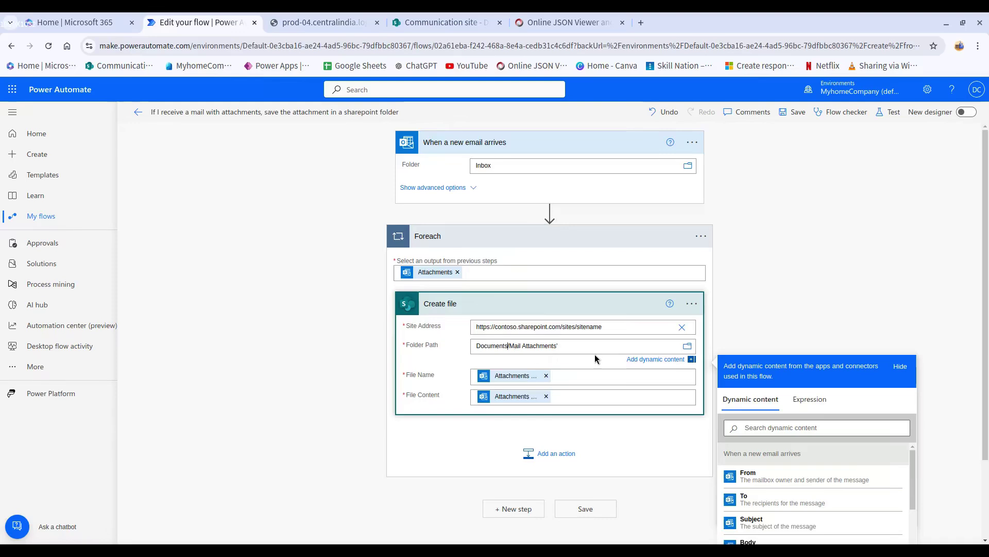
{"action": "type", "text": "'"}
{"action": "left_click", "coordinate": [836, 263]}
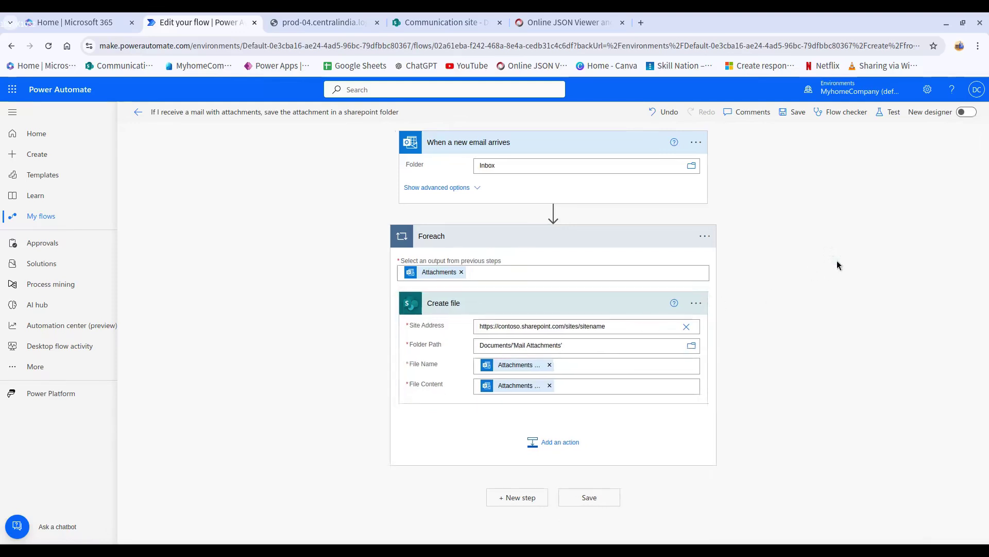
{"action": "left_click", "coordinate": [794, 112]}
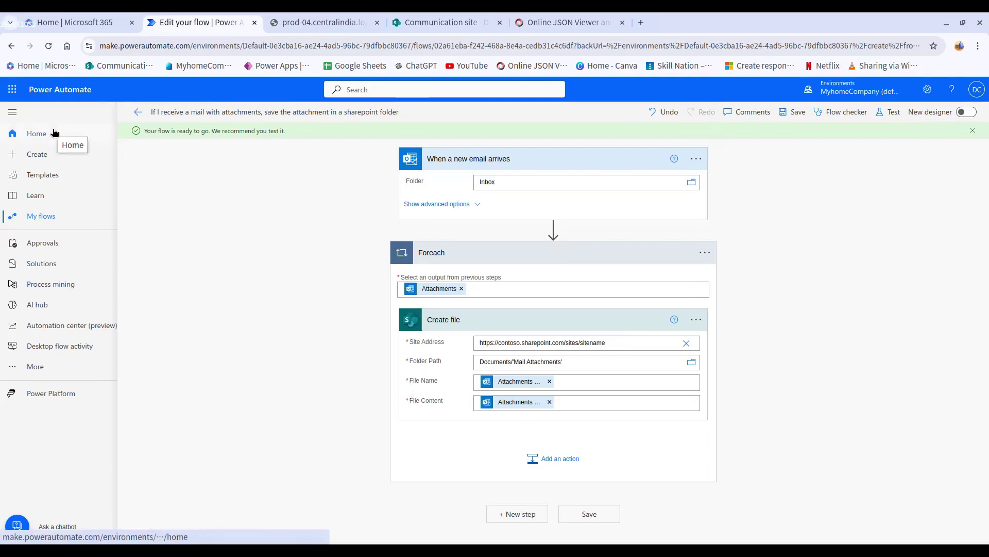
{"action": "left_click", "coordinate": [138, 112]}
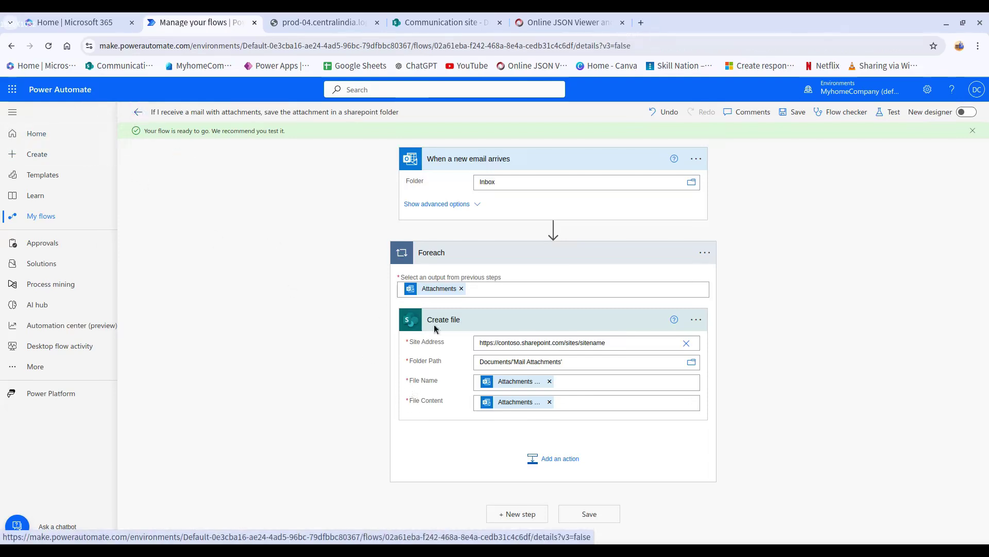